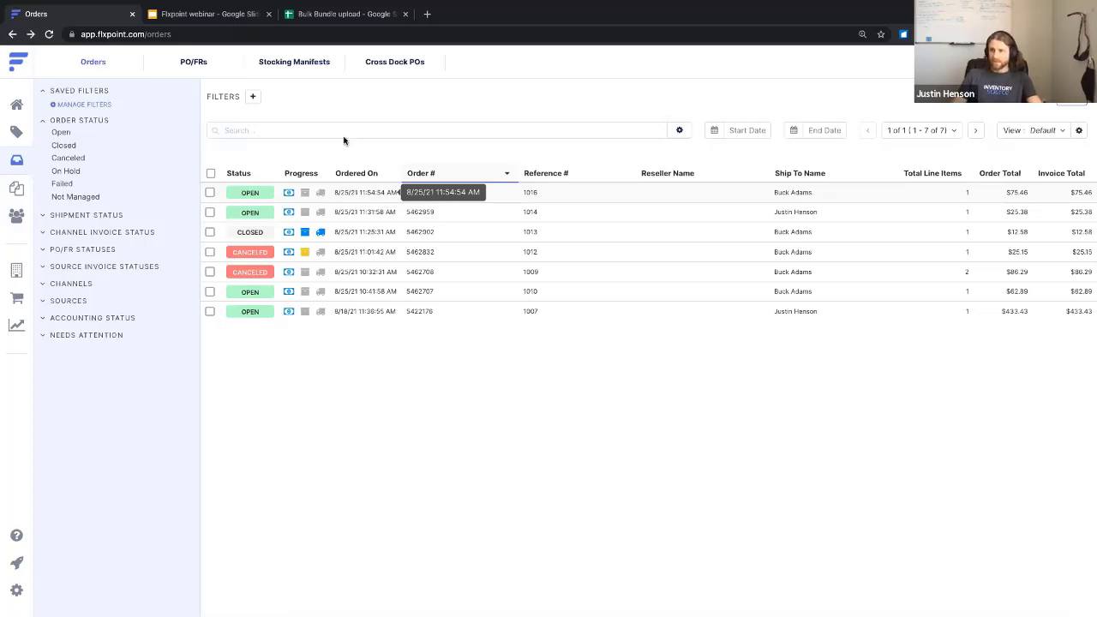
# Start a new cross dock PO and enter its PO number
pyautogui.click(394, 67)
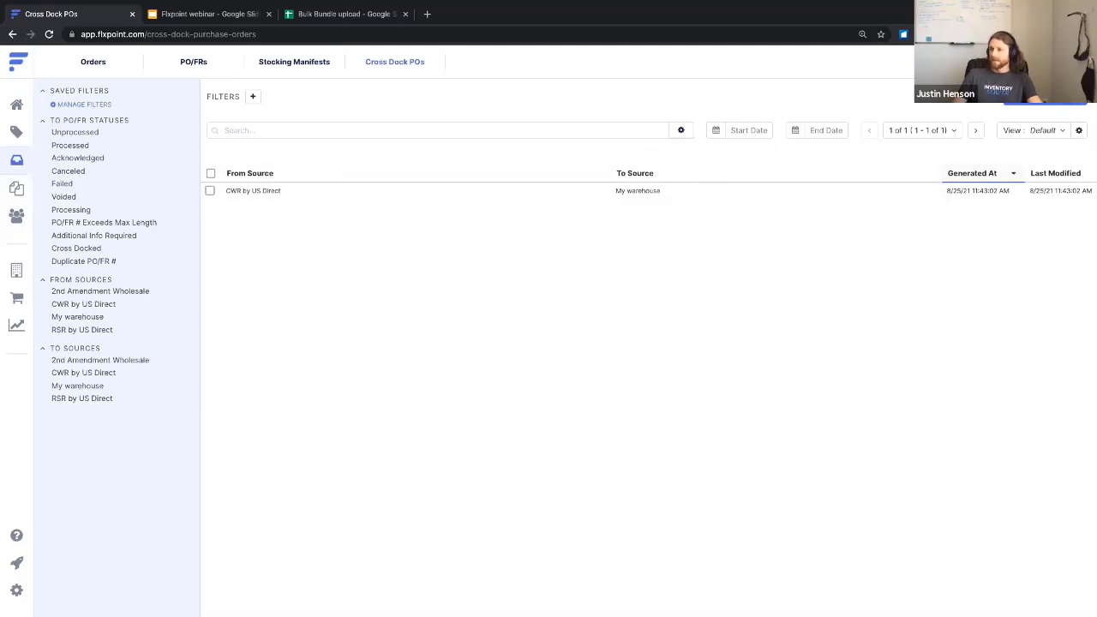
pyautogui.click(1046, 95)
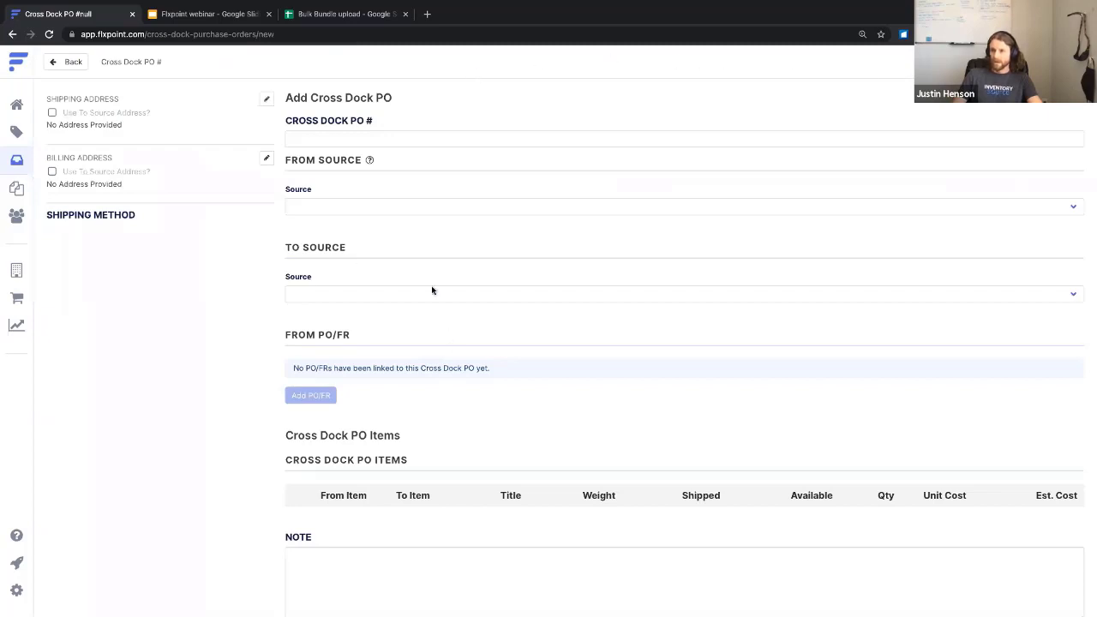
pyautogui.scroll(-2, 384, 380)
pyautogui.scroll(2, 385, 379)
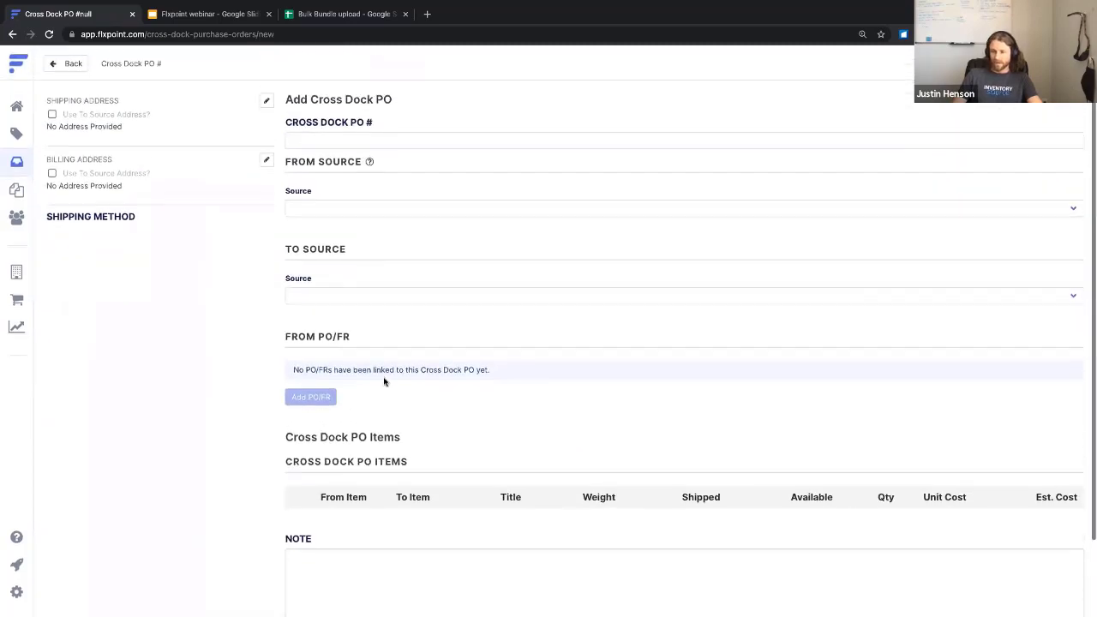
pyautogui.click(356, 134)
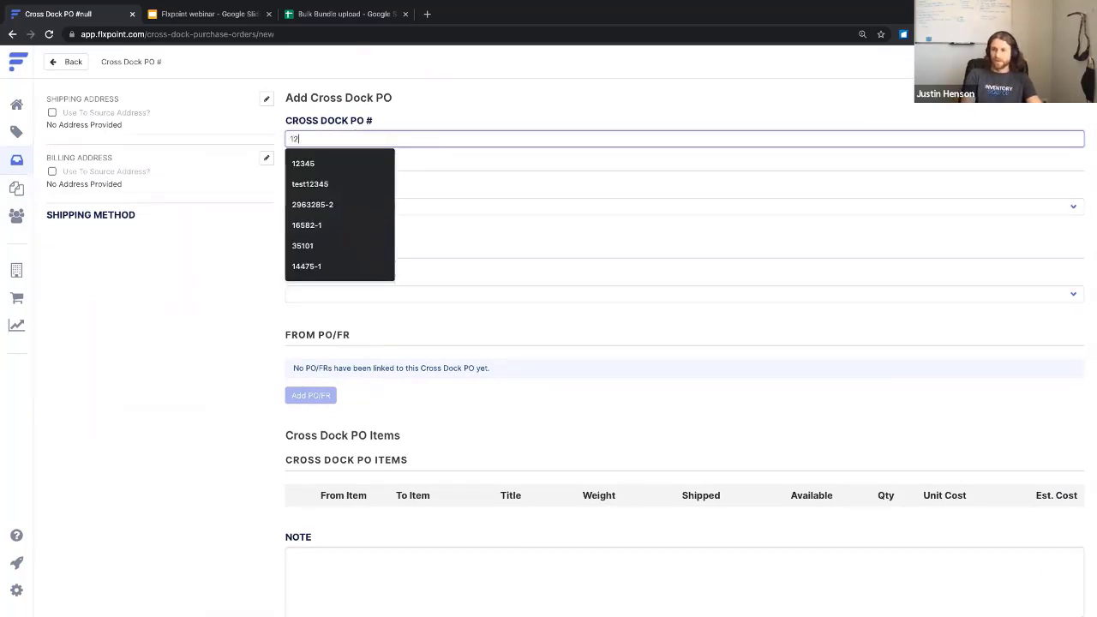
pyautogui.write('1234556')
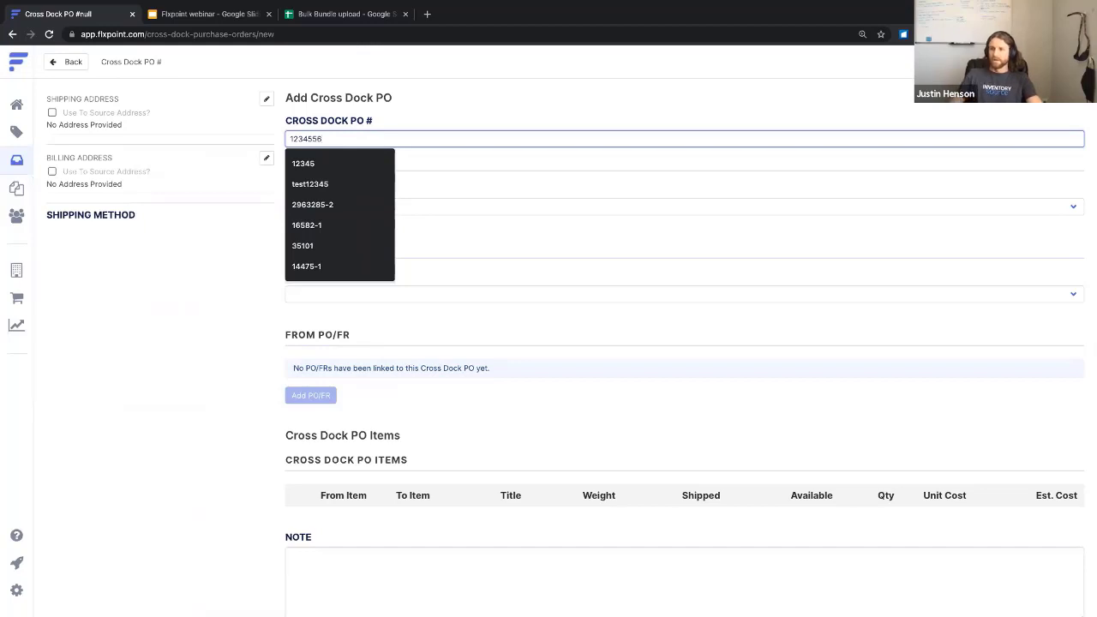
pyautogui.click(500, 106)
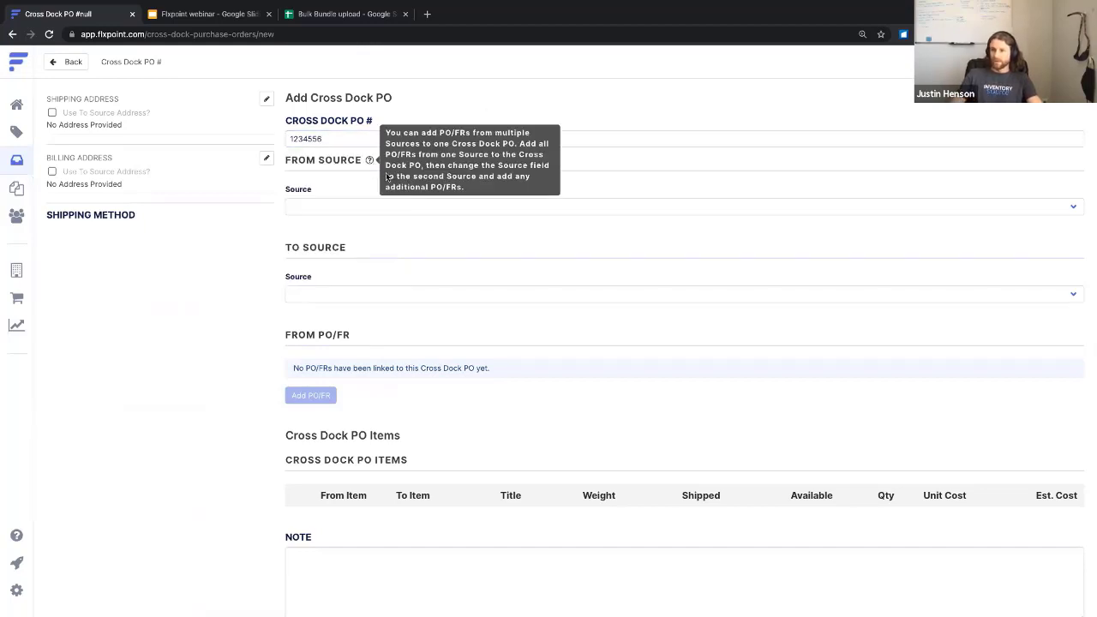
pyautogui.moveTo(372, 168)
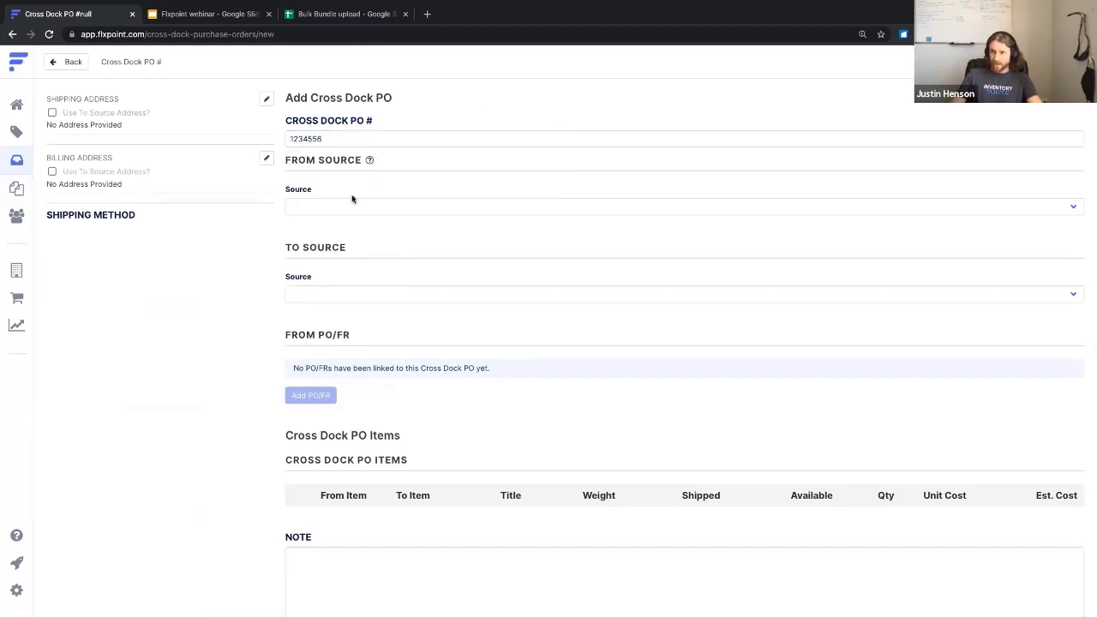
# Choose CWR by US Direct as the draft's From Source and UPS ground as its shipping method
pyautogui.click(399, 207)
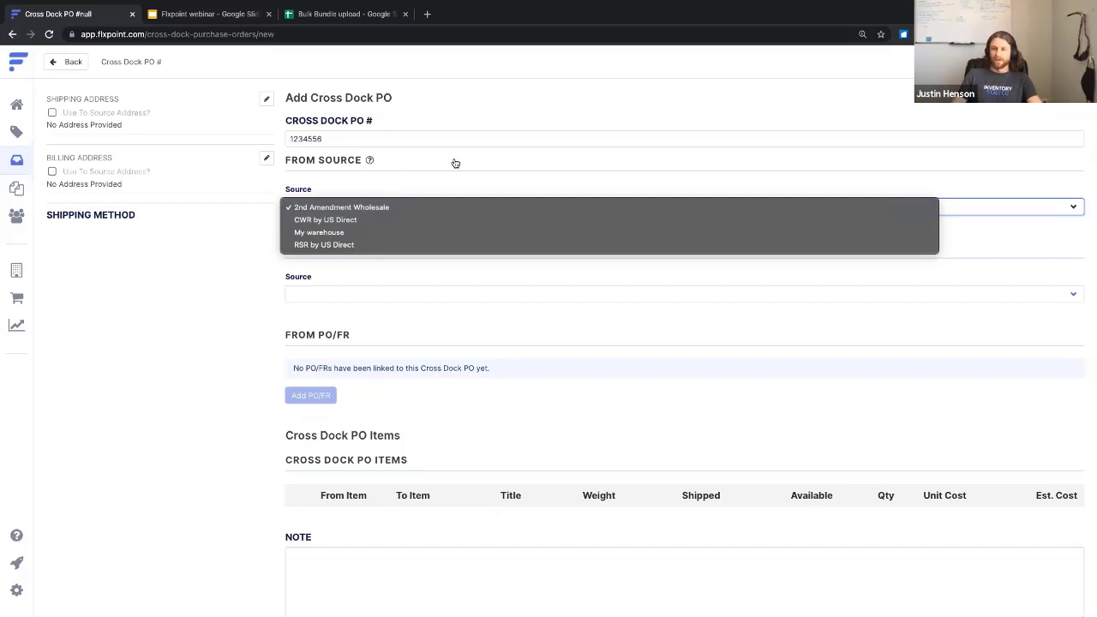
pyautogui.click(321, 224)
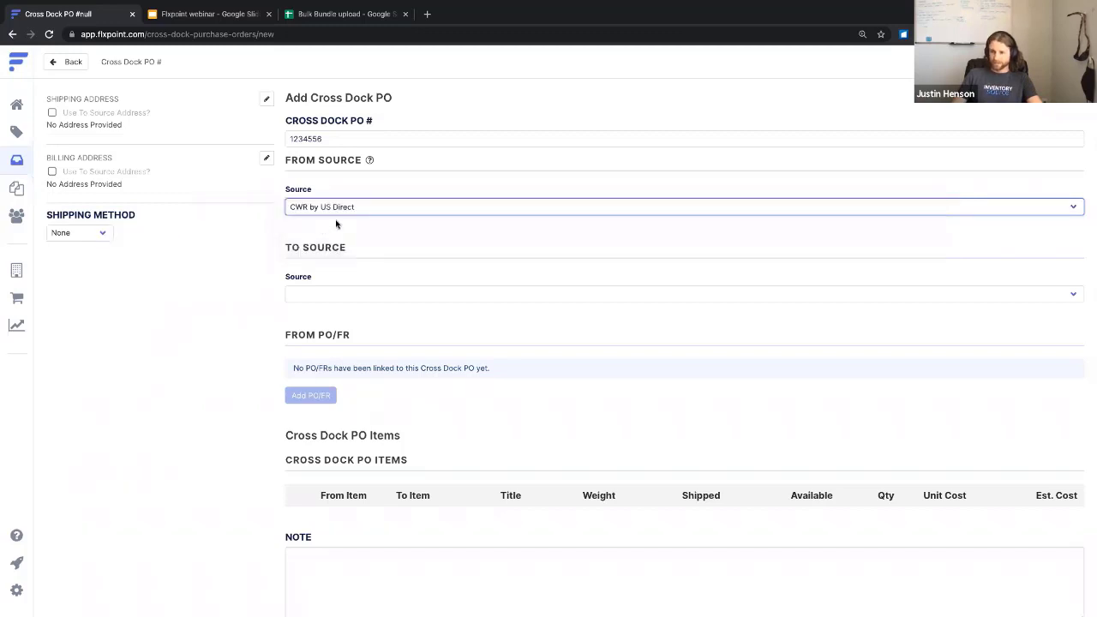
pyautogui.click(347, 208)
pyautogui.click(283, 190)
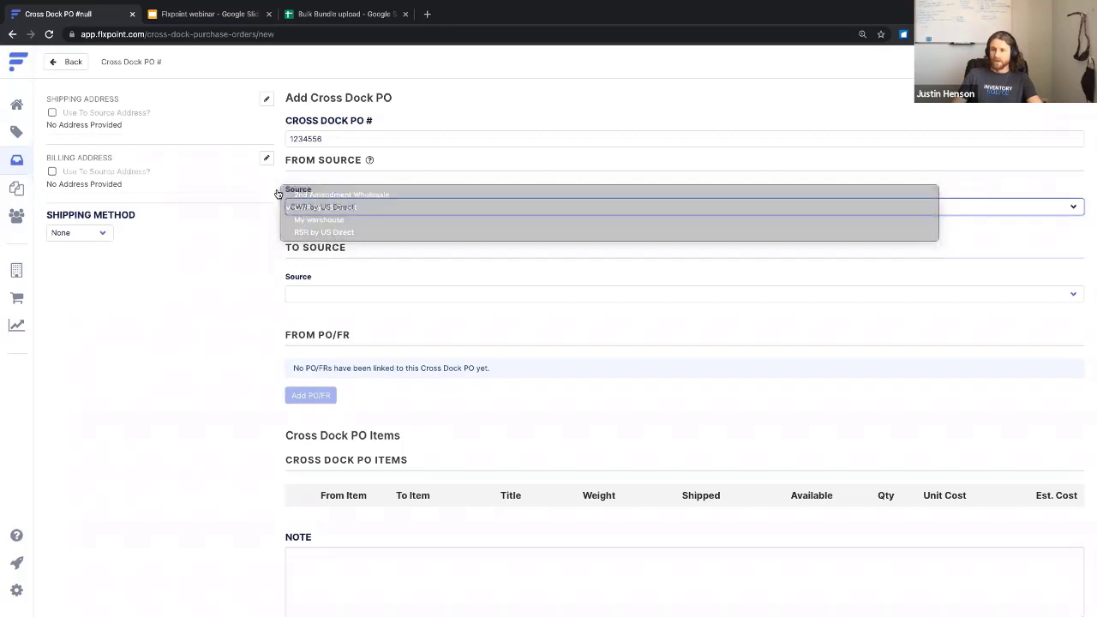
pyautogui.click(326, 212)
pyautogui.click(324, 214)
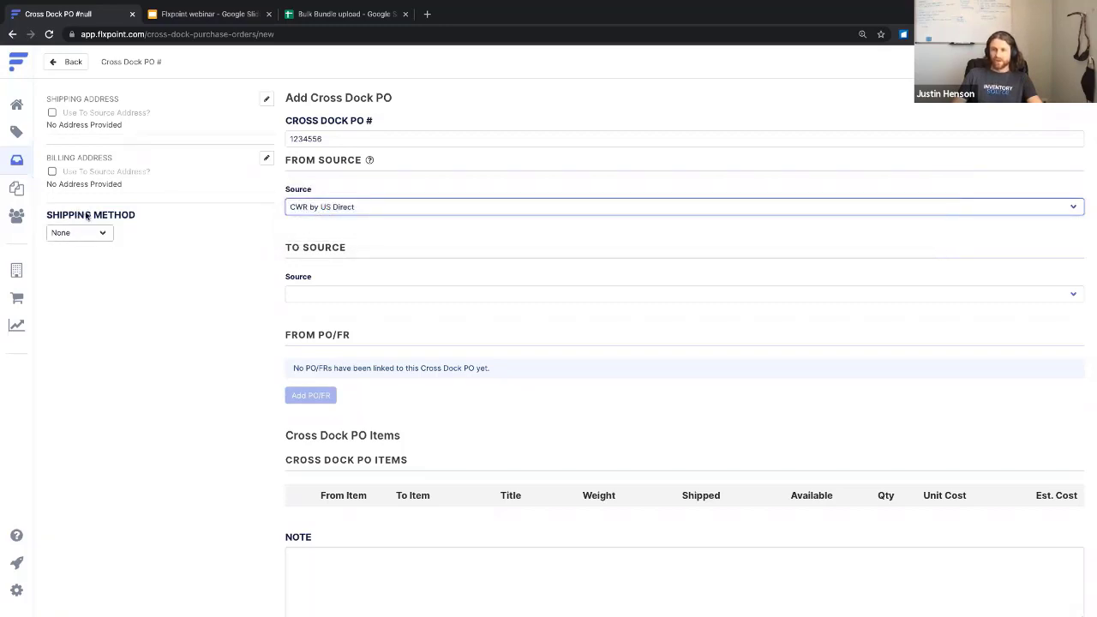
pyautogui.click(92, 233)
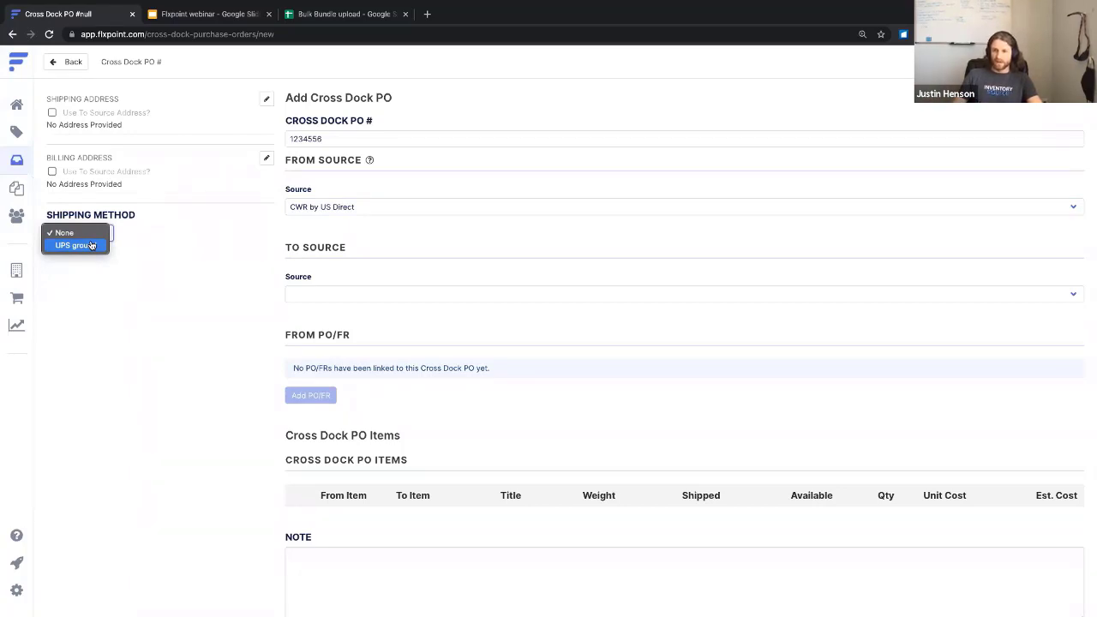
pyautogui.click(92, 246)
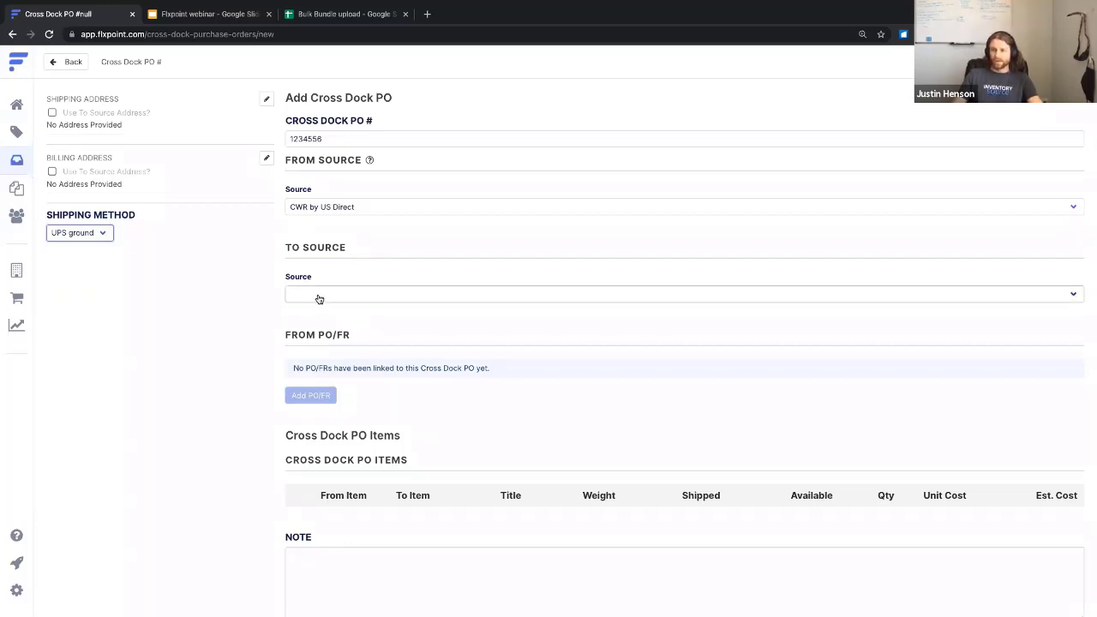
# Open the My warehouse source and check its saved address details
pyautogui.click(16, 276)
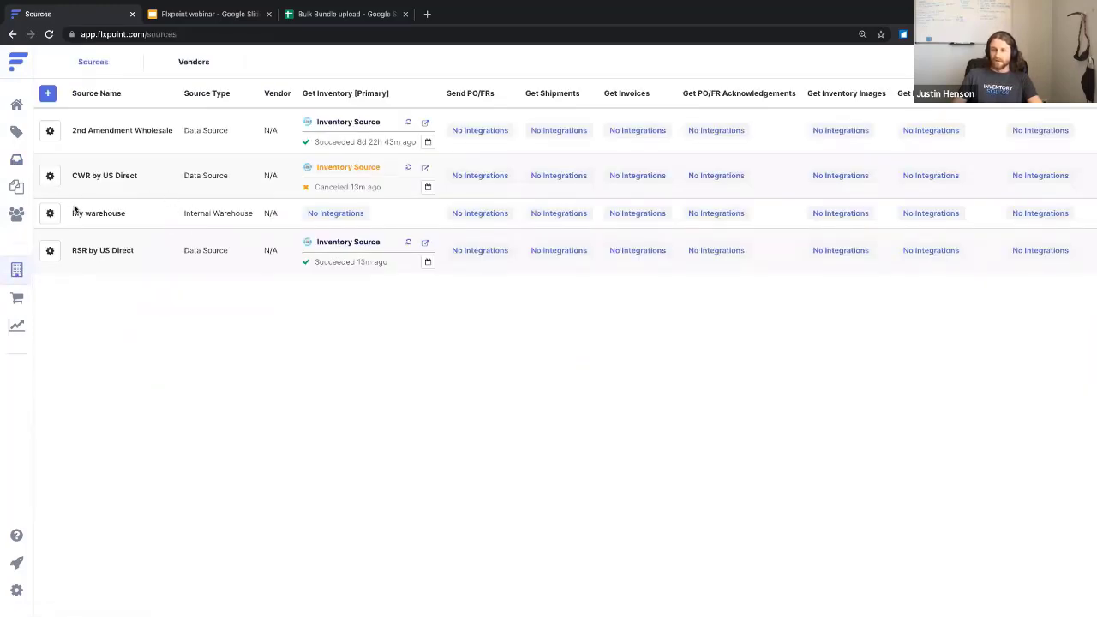
pyautogui.click(50, 213)
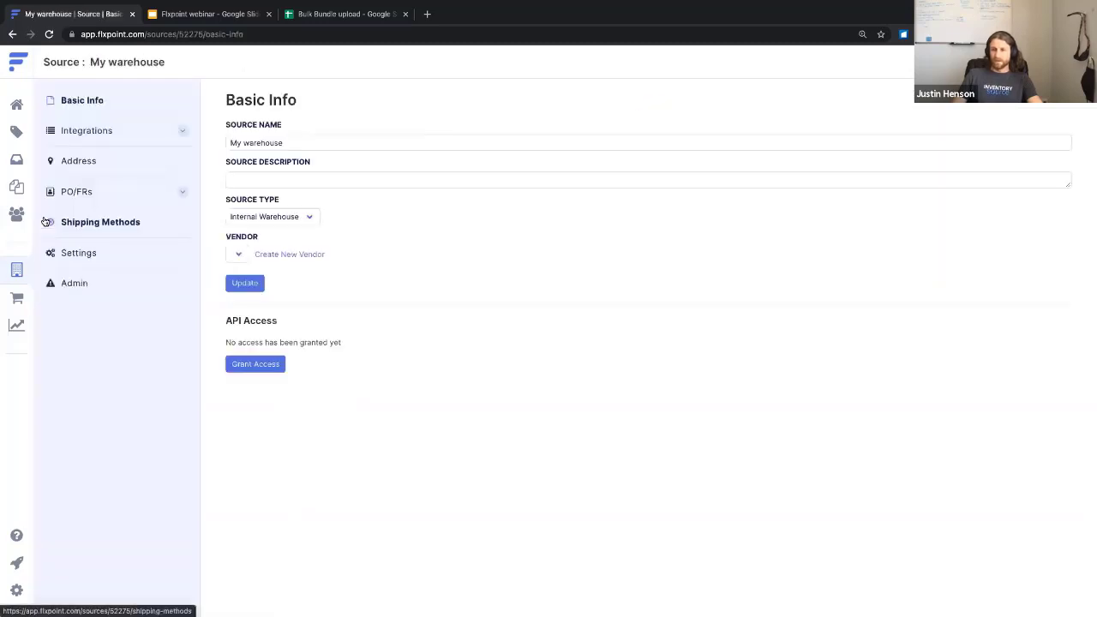
pyautogui.click(108, 161)
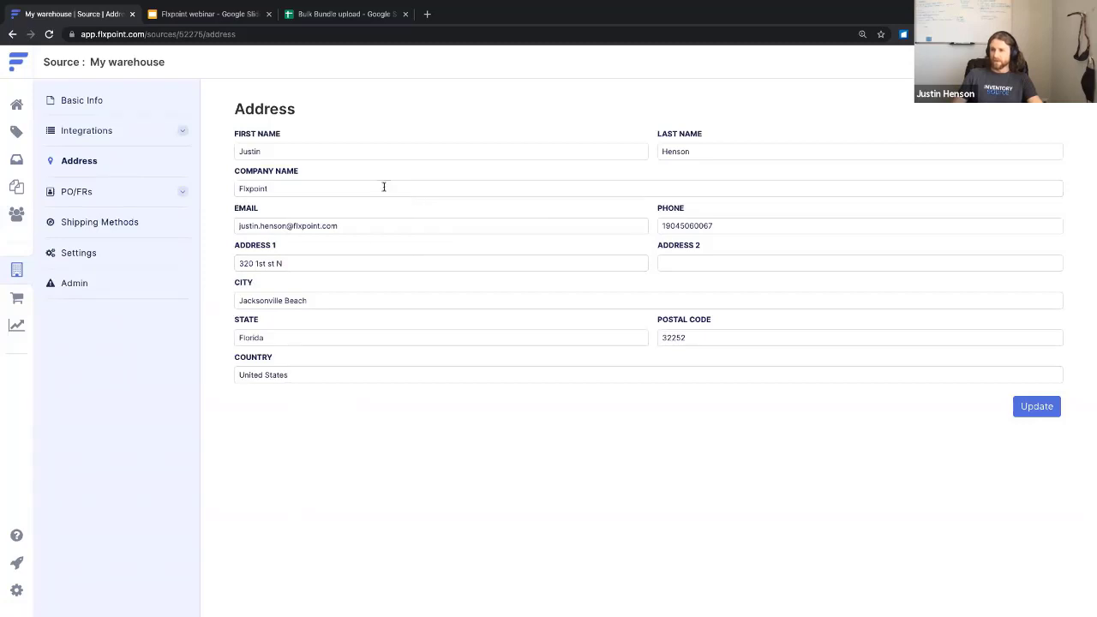
# Return to the cross dock POs, create a new one and fill in its PO number
pyautogui.click(16, 159)
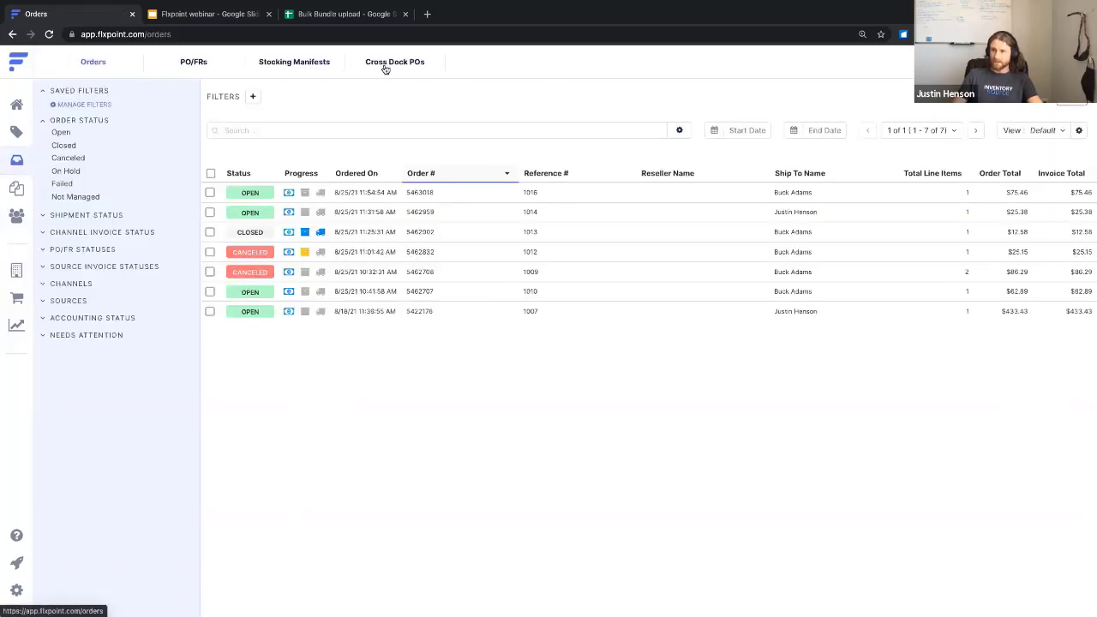
pyautogui.click(388, 65)
pyautogui.click(1044, 98)
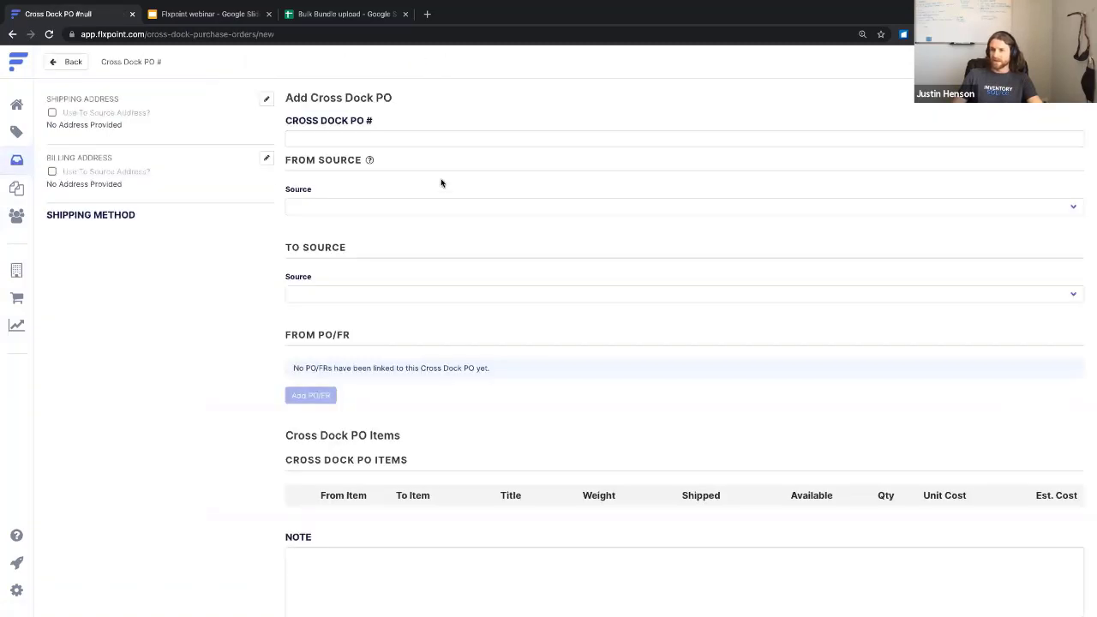
pyautogui.click(376, 139)
pyautogui.write('123456')
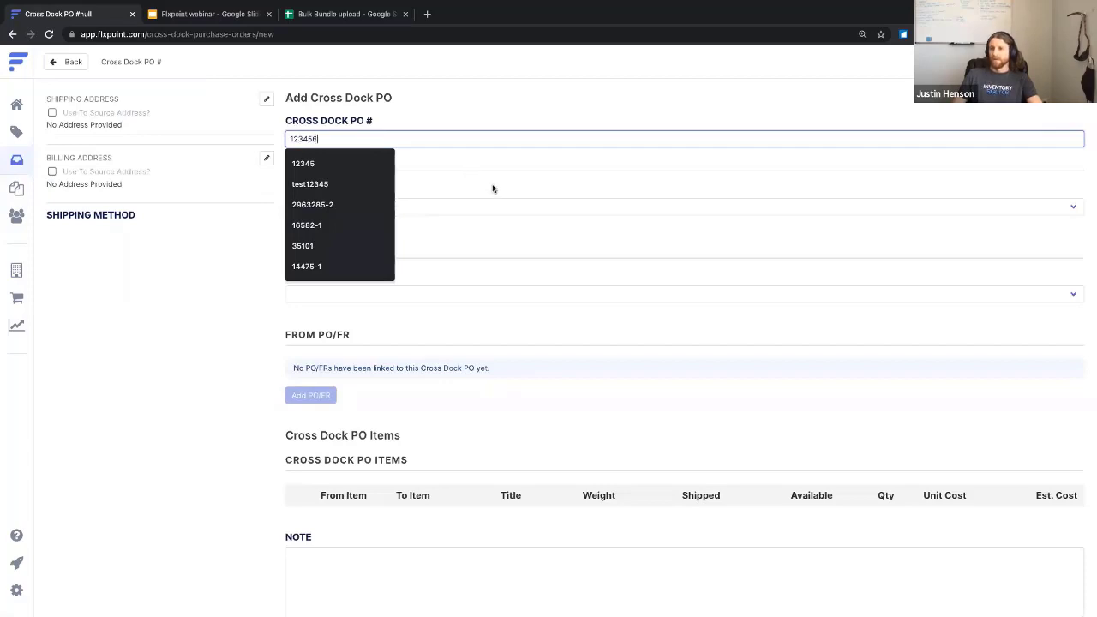
# Set the From Source to CWR by US Direct and the shipping method to UPS ground
pyautogui.click(439, 209)
pyautogui.click(424, 220)
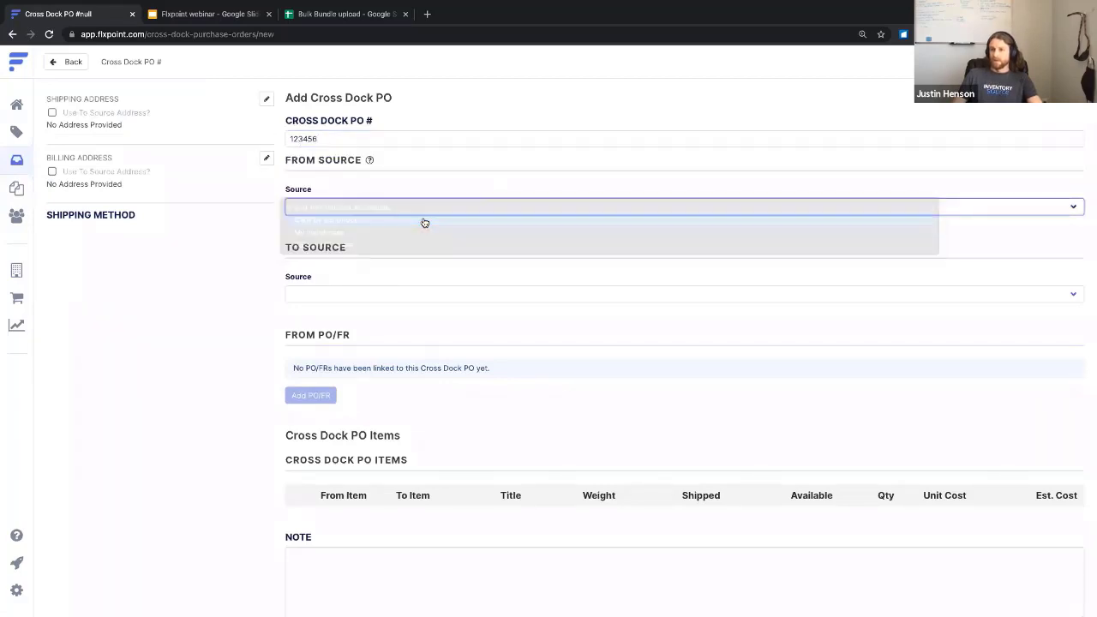
pyautogui.click(77, 233)
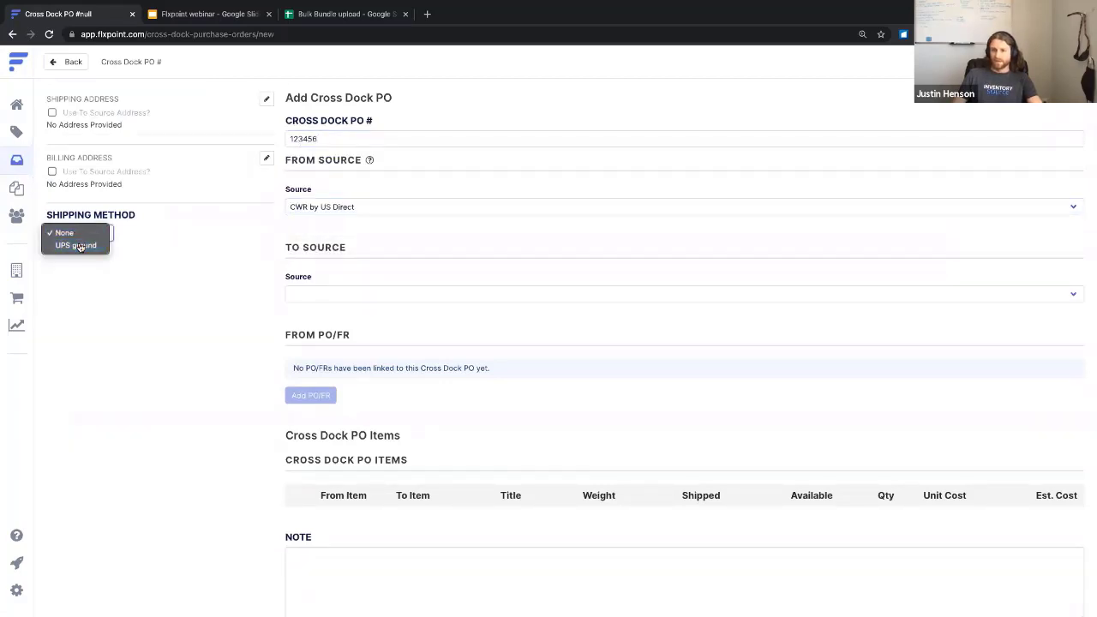
pyautogui.click(77, 245)
# Set the To Source to My warehouse and use its address for both shipping and billing
pyautogui.click(336, 294)
pyautogui.click(338, 323)
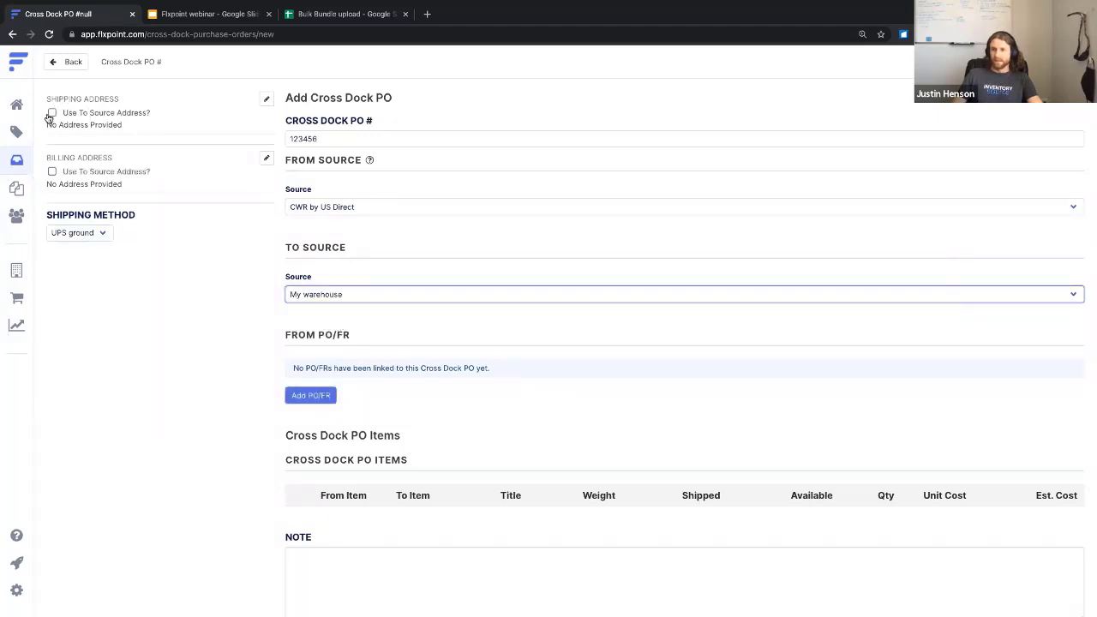
pyautogui.click(51, 113)
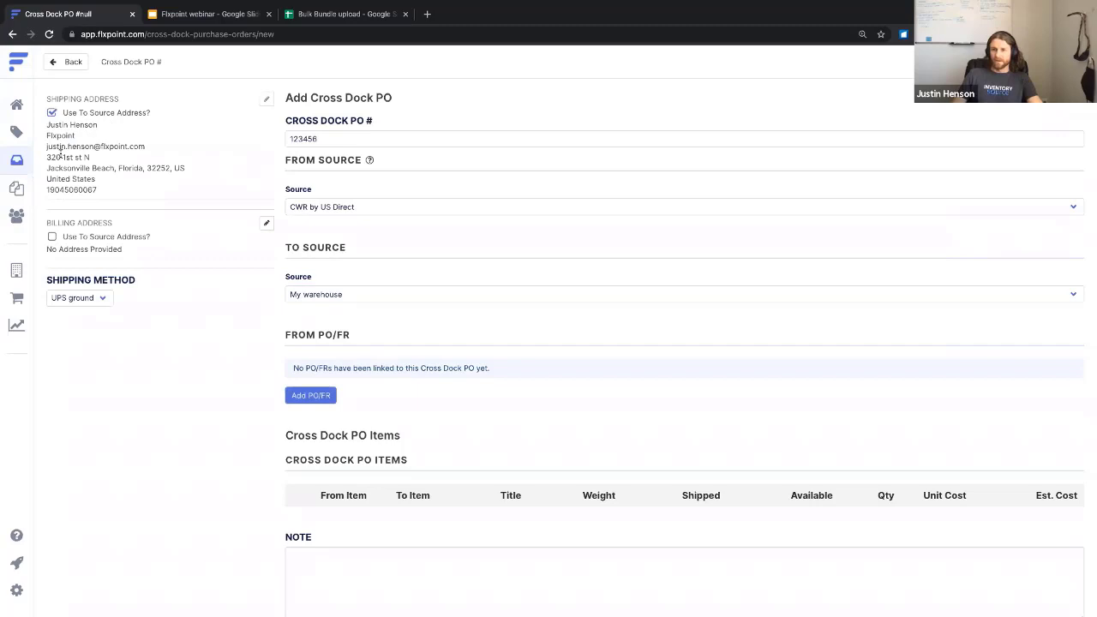
pyautogui.click(52, 238)
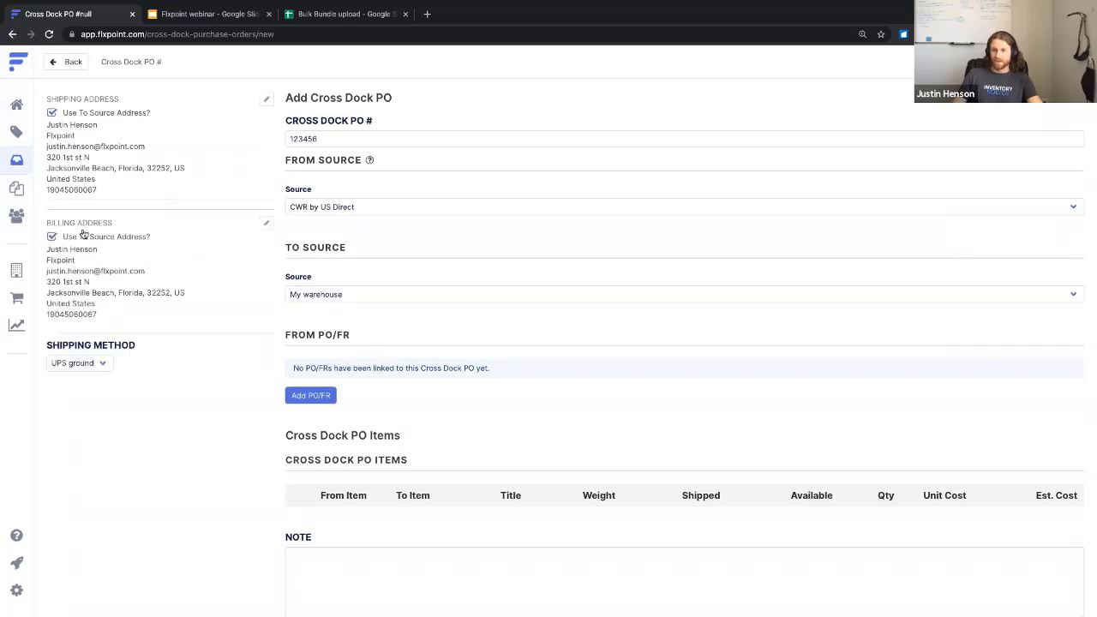
# Open the manual shipping address form, close it unfilled, and restore the To Source address for shipping
pyautogui.click(52, 112)
pyautogui.click(267, 99)
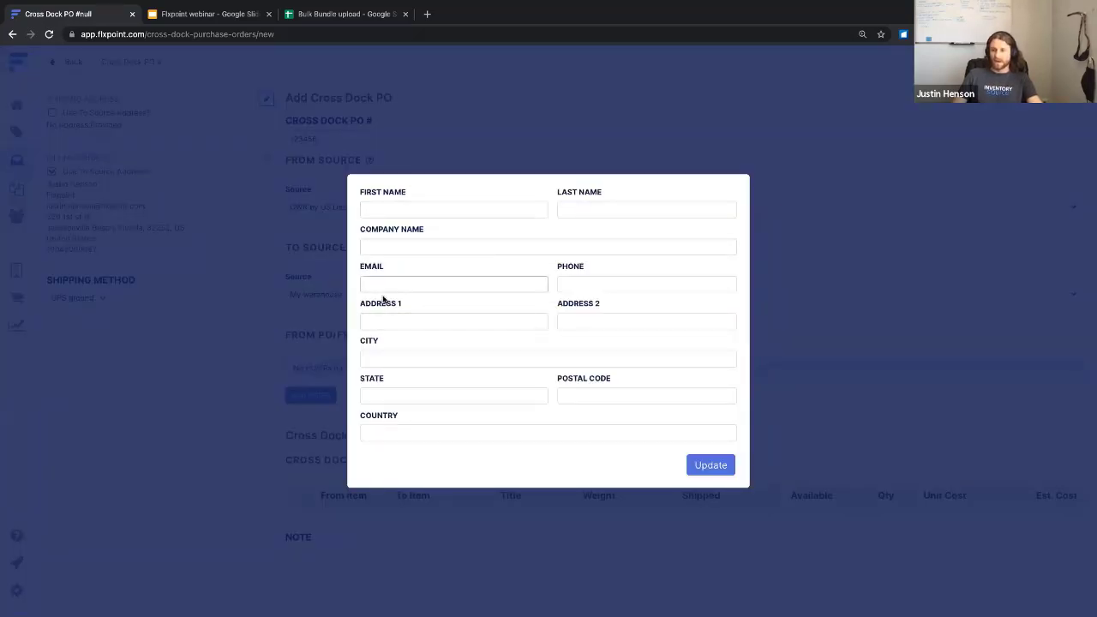
pyautogui.click(197, 196)
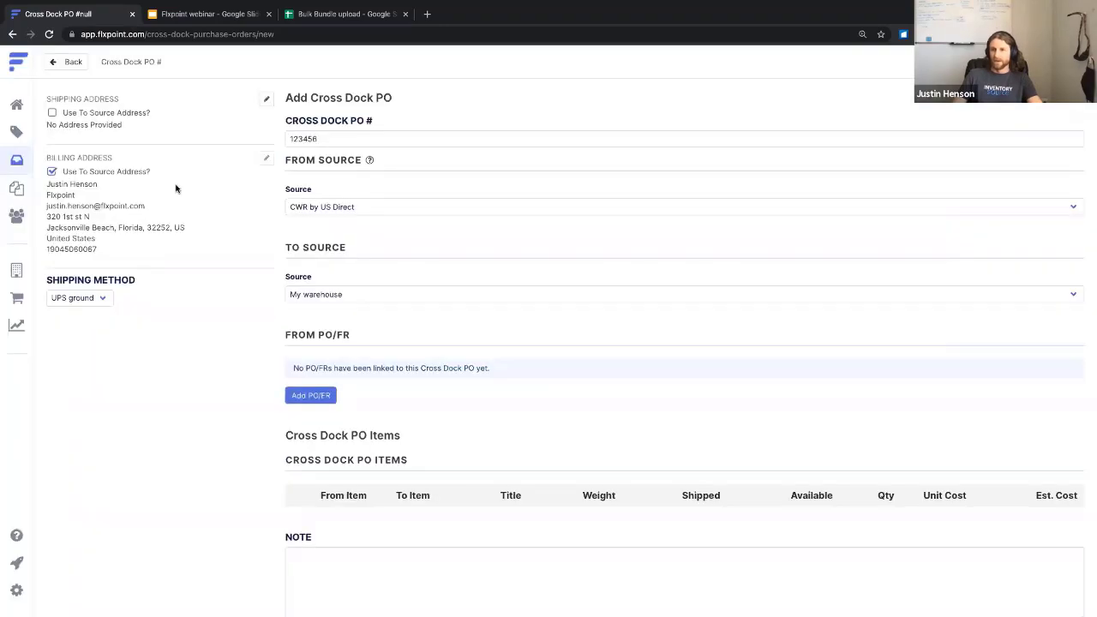
pyautogui.click(53, 115)
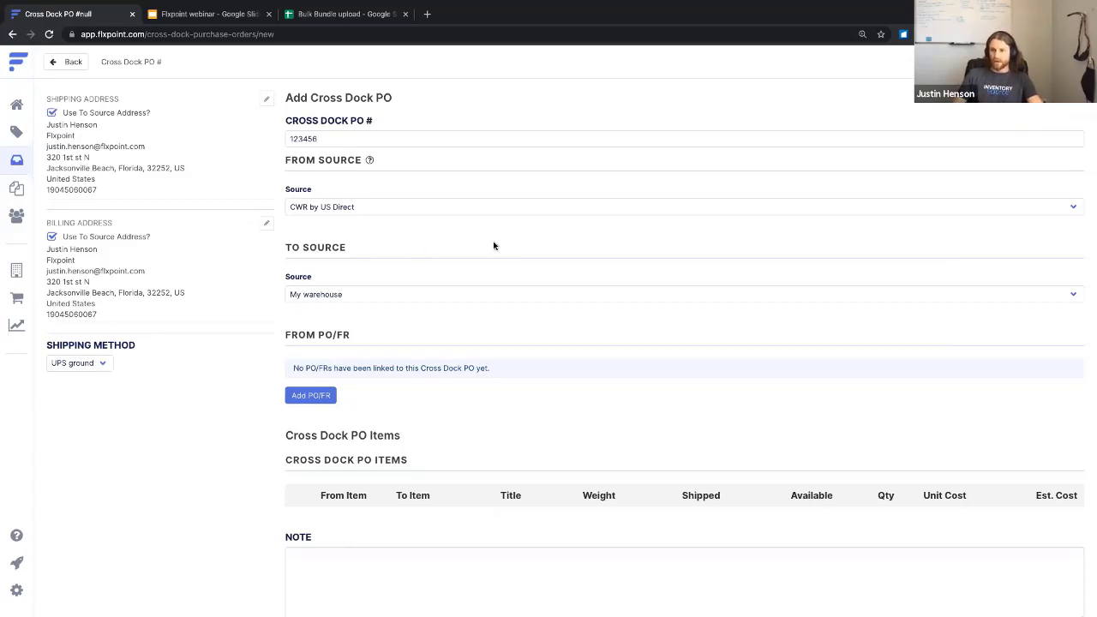
pyautogui.scroll(-1, 494, 246)
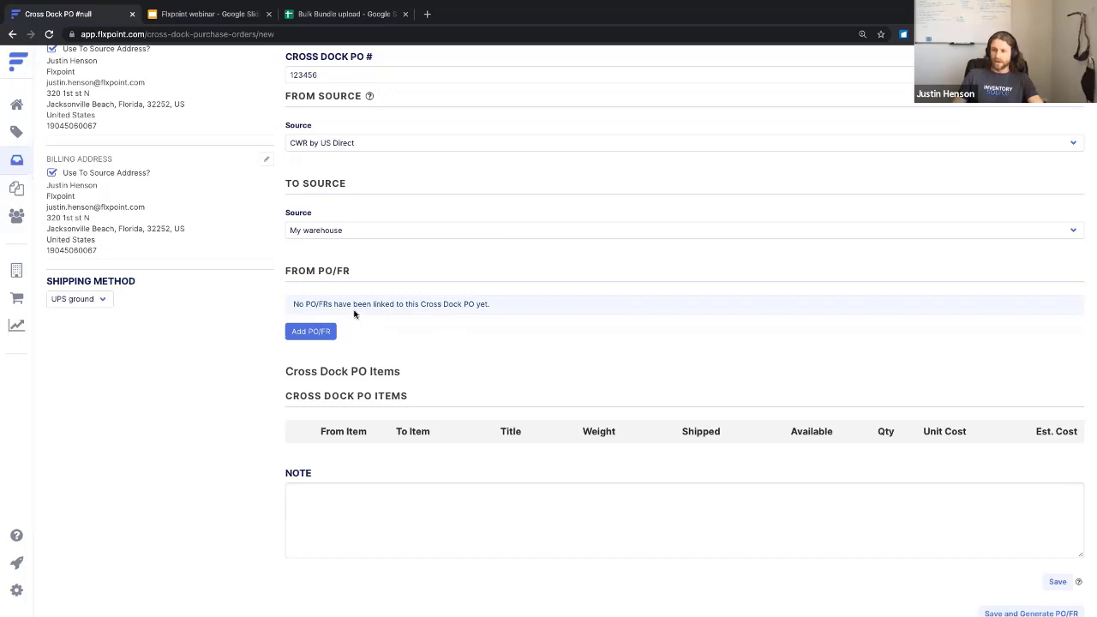
pyautogui.click(305, 331)
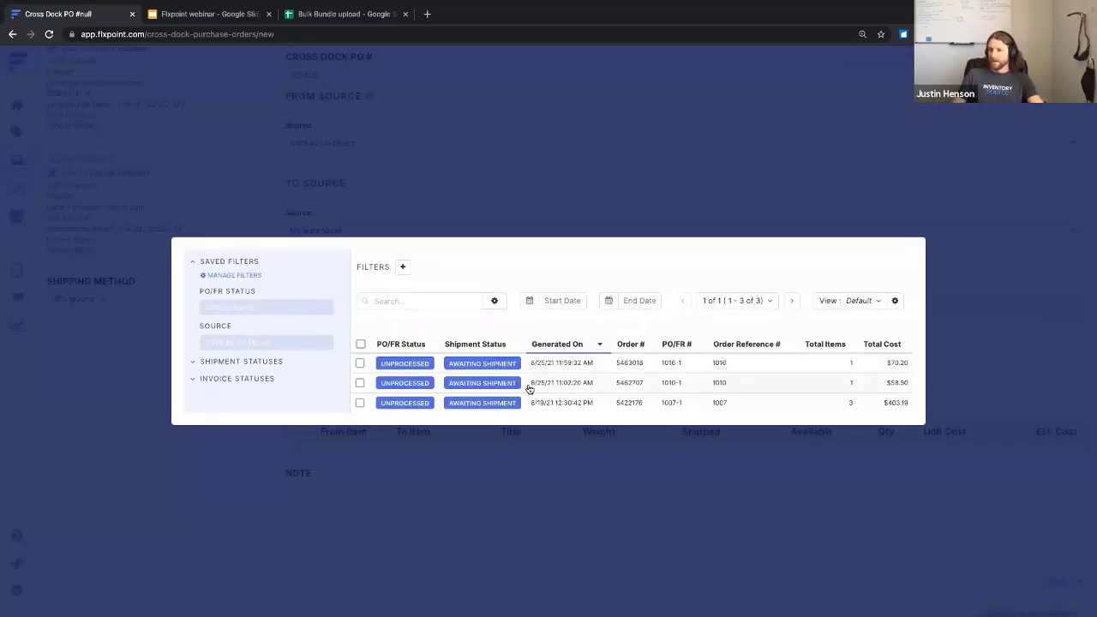
pyautogui.scroll(-1, 485, 401)
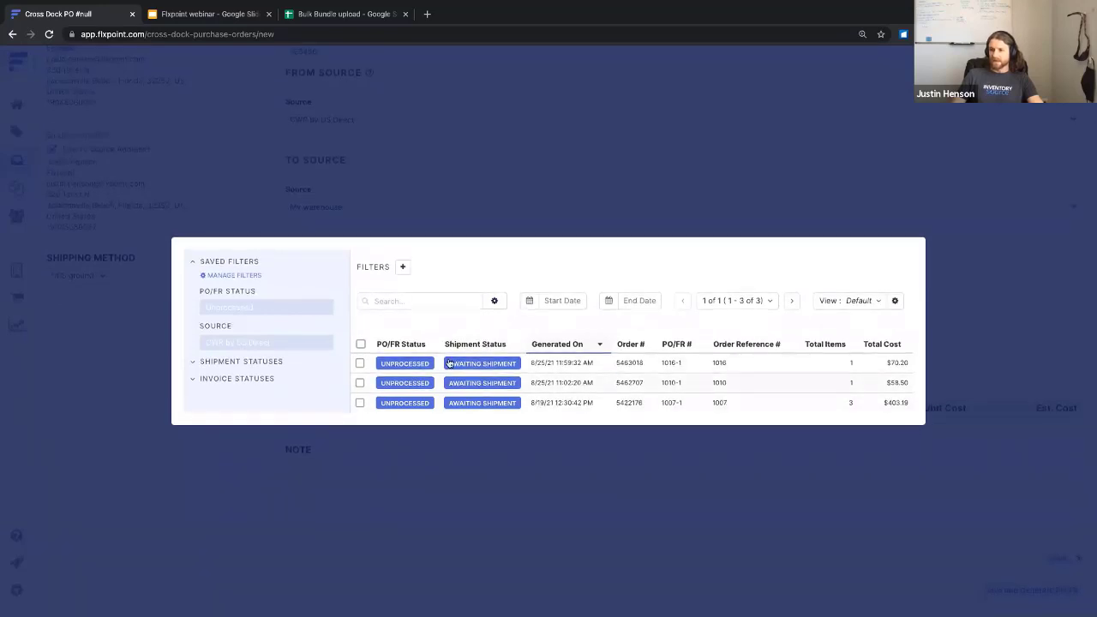
pyautogui.click(444, 183)
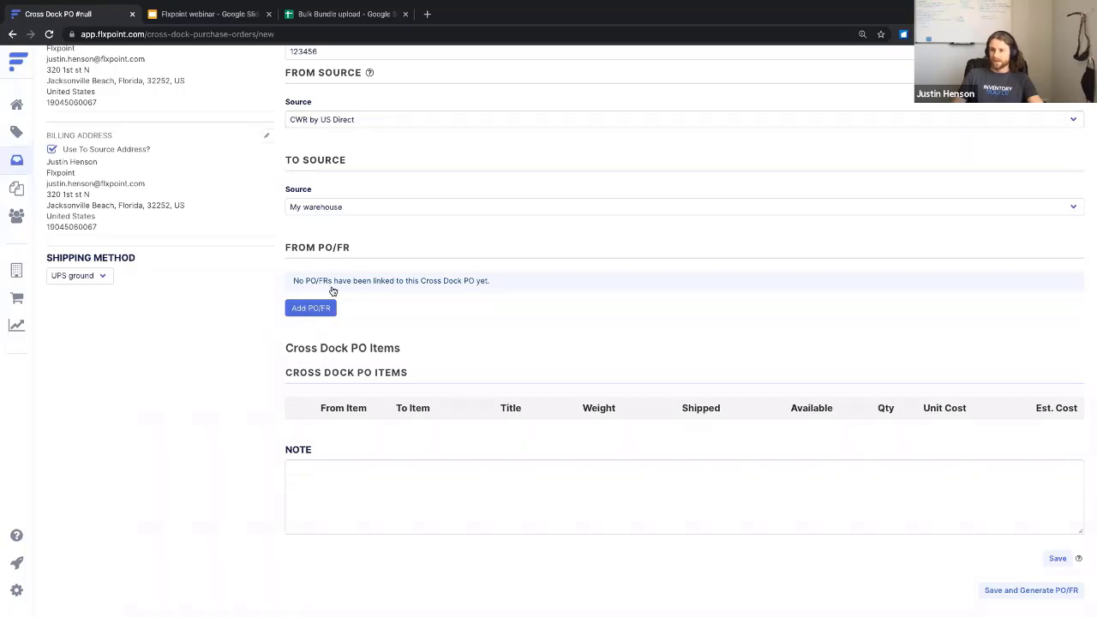
# Link all three unprocessed CWR by US Direct PO/FRs to the cross dock PO and show their details
pyautogui.click(312, 309)
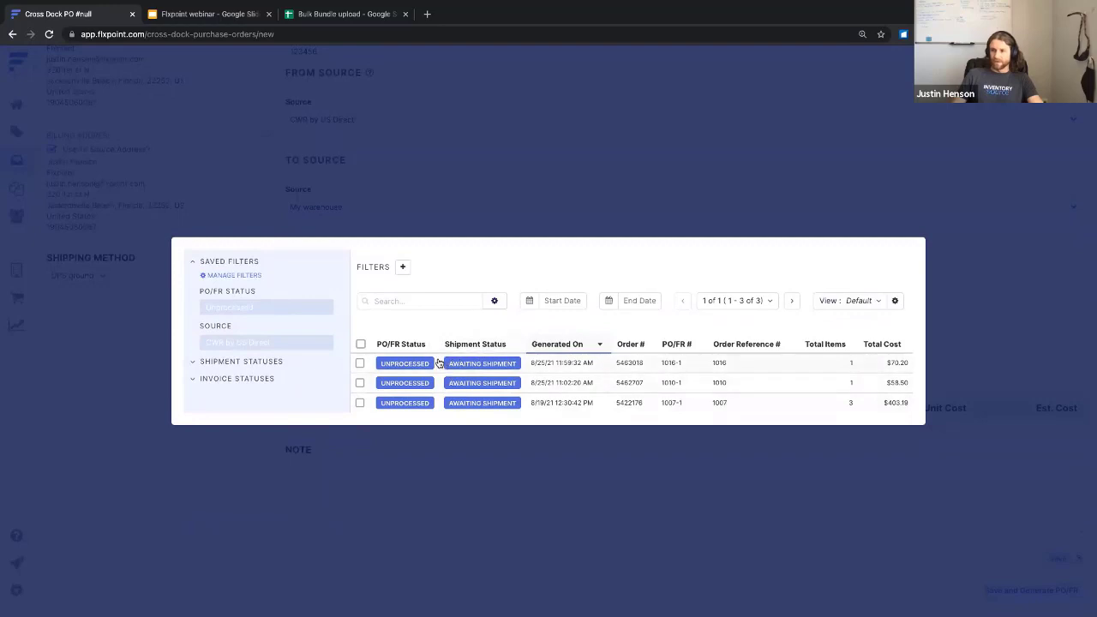
pyautogui.click(360, 363)
pyautogui.click(360, 382)
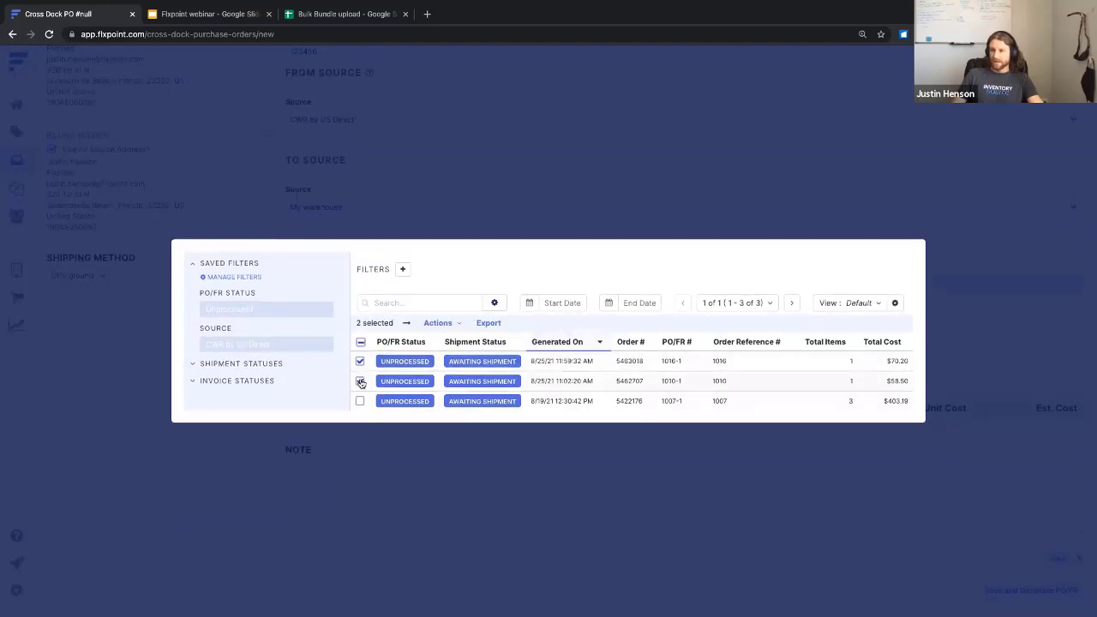
pyautogui.click(441, 323)
pyautogui.click(448, 347)
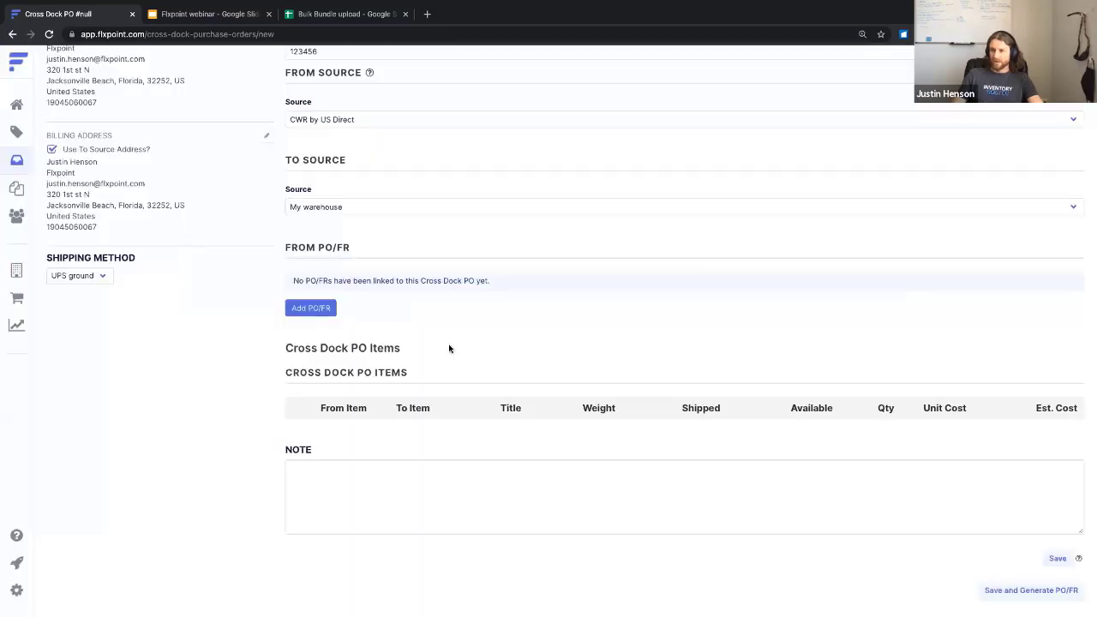
pyautogui.scroll(-3, 505, 238)
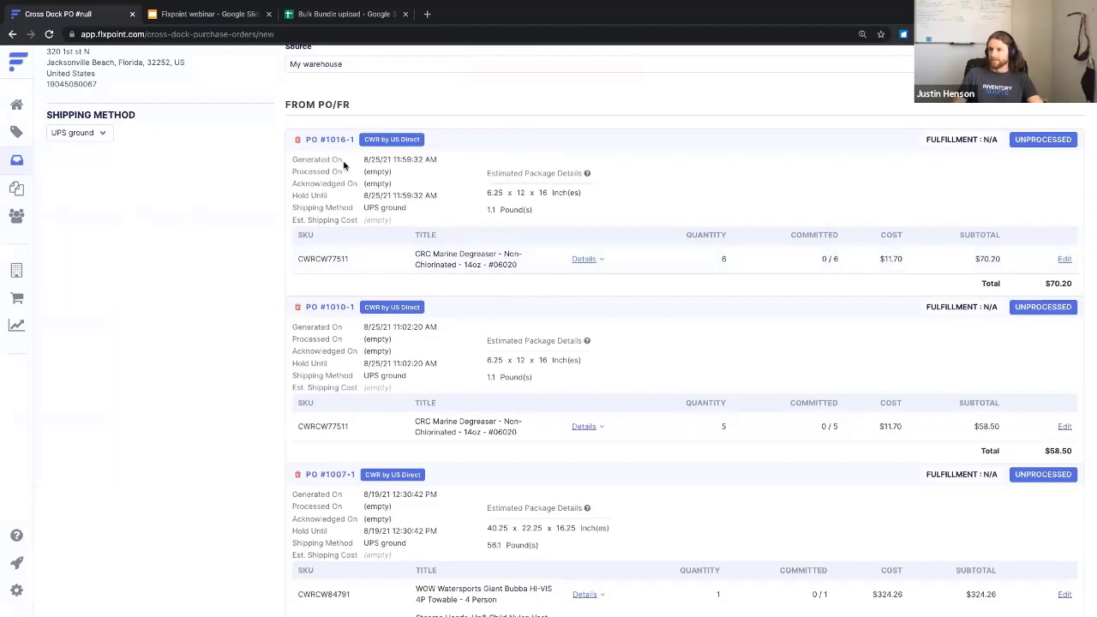
# Remove the linked PO/FR for six CRC Marine Degreasers from the cross dock PO, then open and close the PO/FR picker without adding any
pyautogui.click(298, 140)
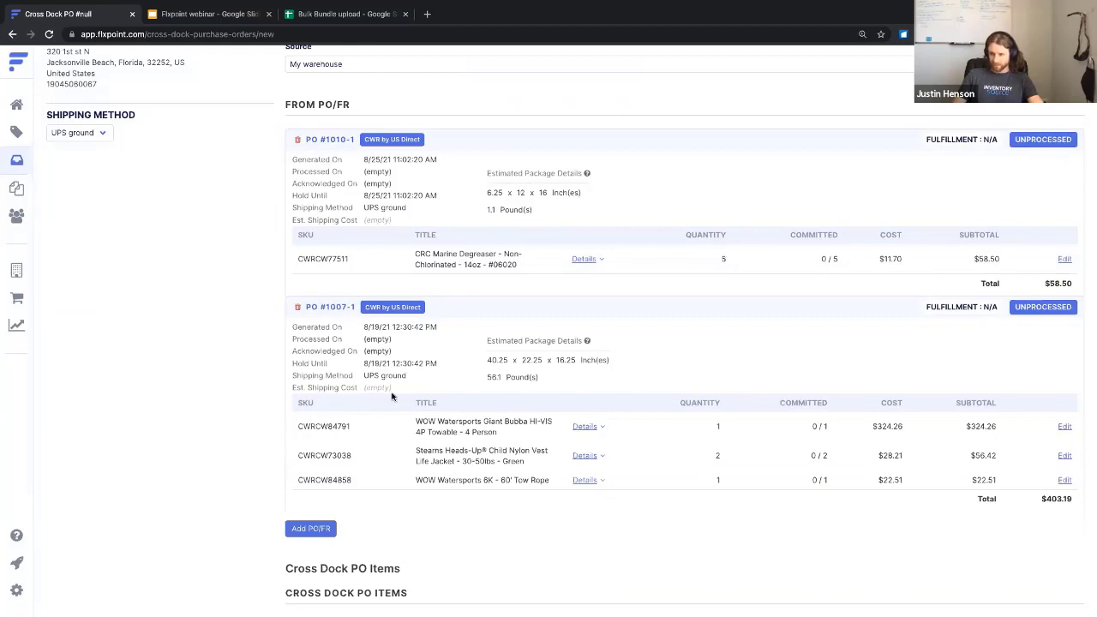
pyautogui.scroll(-3, 392, 386)
pyautogui.click(314, 336)
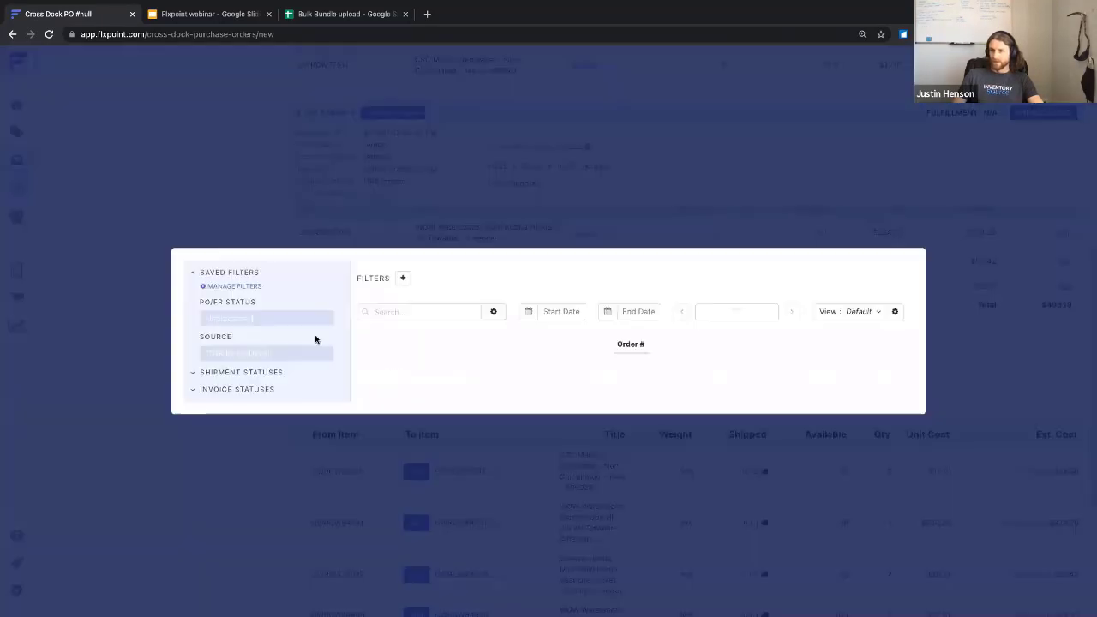
pyautogui.click(375, 203)
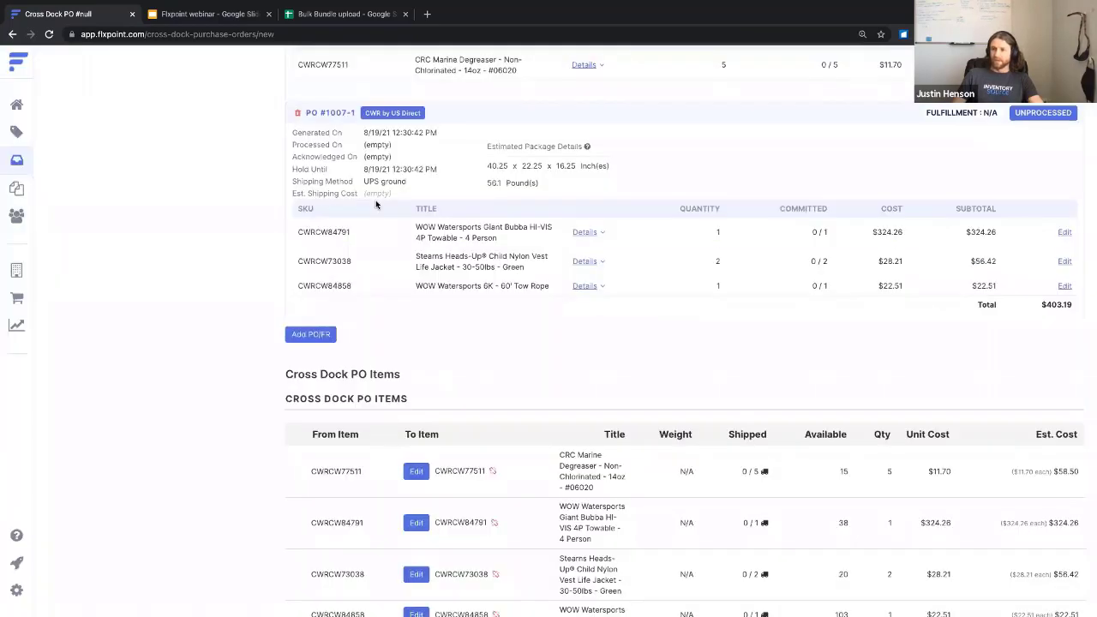
pyautogui.scroll(3, 503, 148)
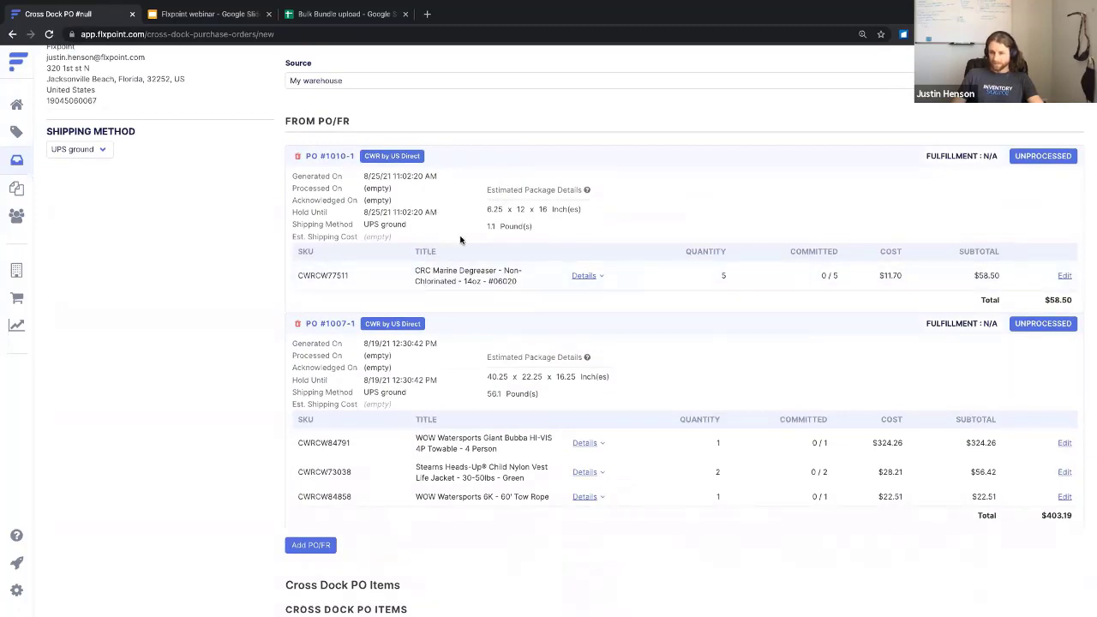
# Compare the linked PO/FR items with the Cross Dock PO Items, then save the cross dock PO and generate its PO/FR
pyautogui.scroll(-4, 460, 240)
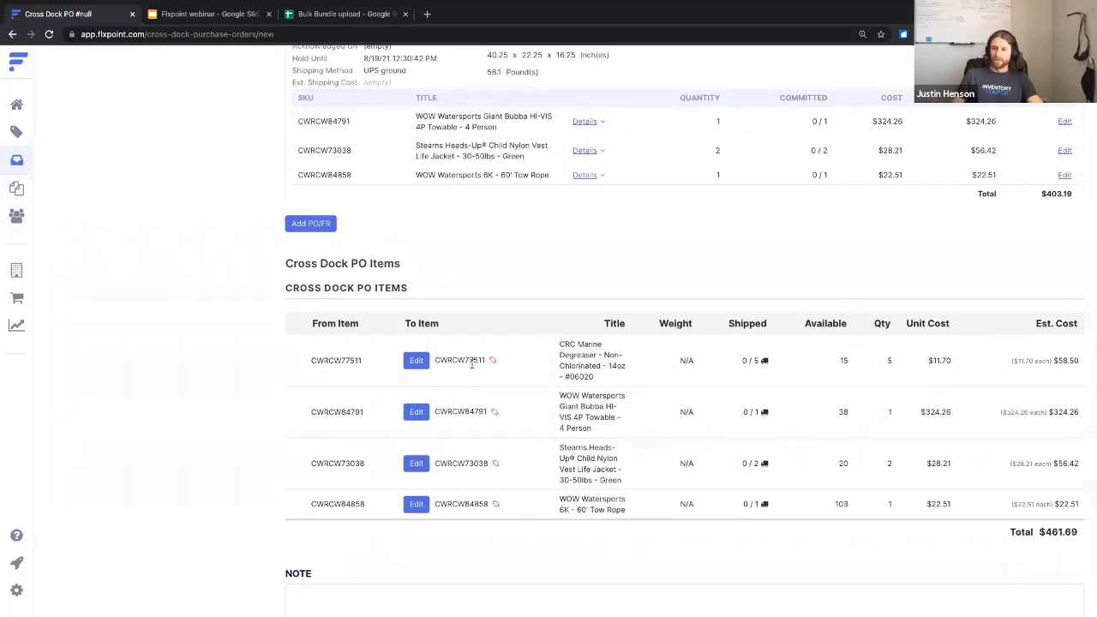
pyautogui.scroll(2, 460, 283)
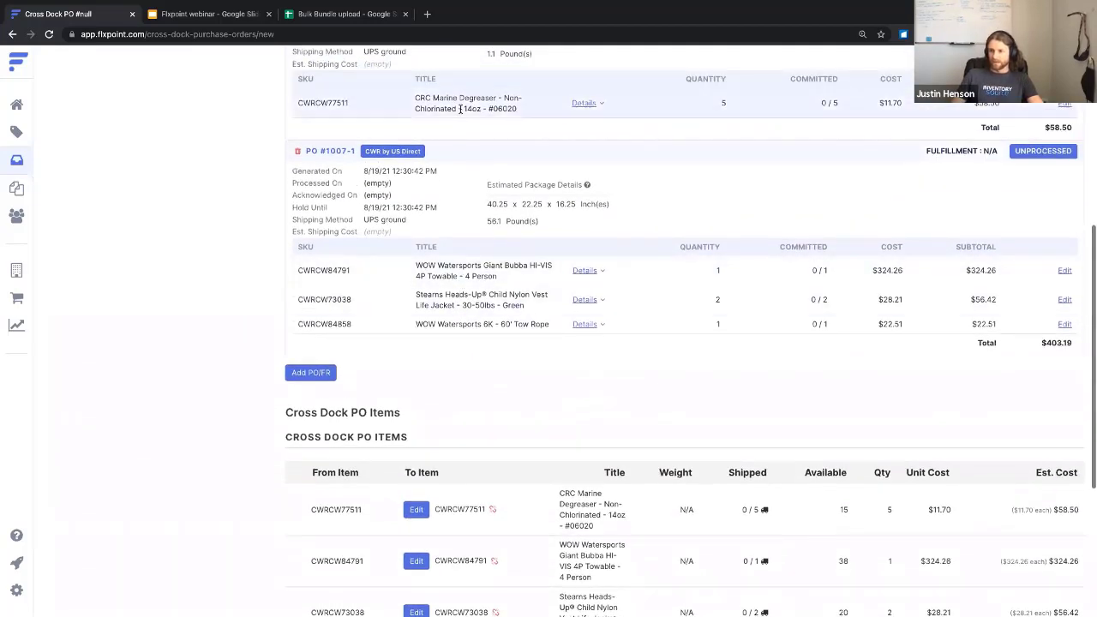
pyautogui.scroll(-2, 506, 418)
pyautogui.scroll(-1, 505, 418)
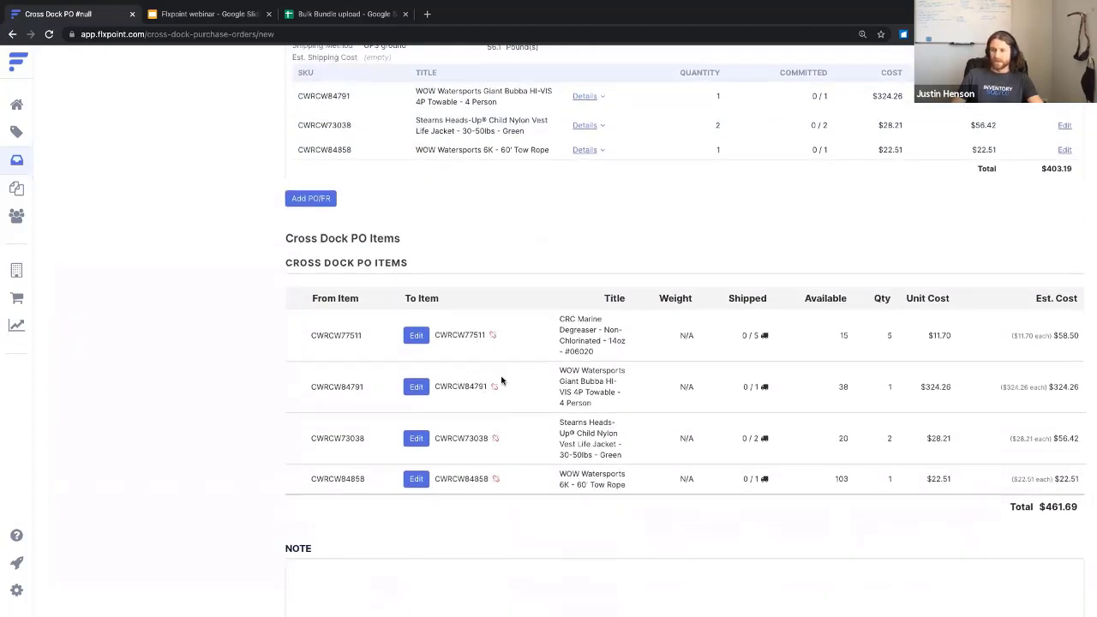
pyautogui.scroll(-1, 539, 412)
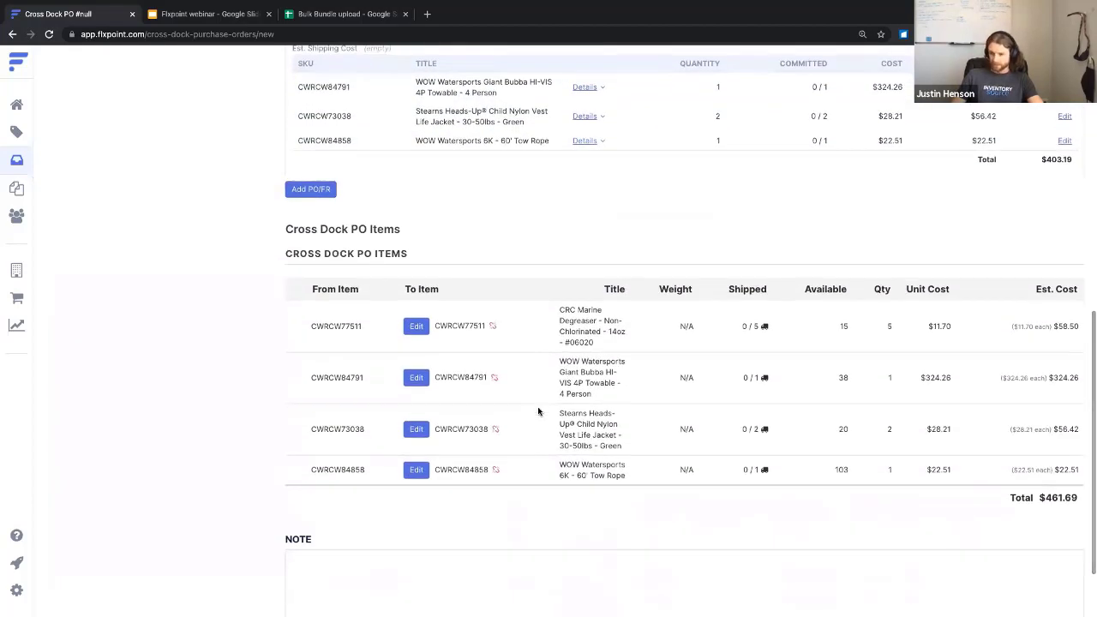
pyautogui.scroll(3, 529, 199)
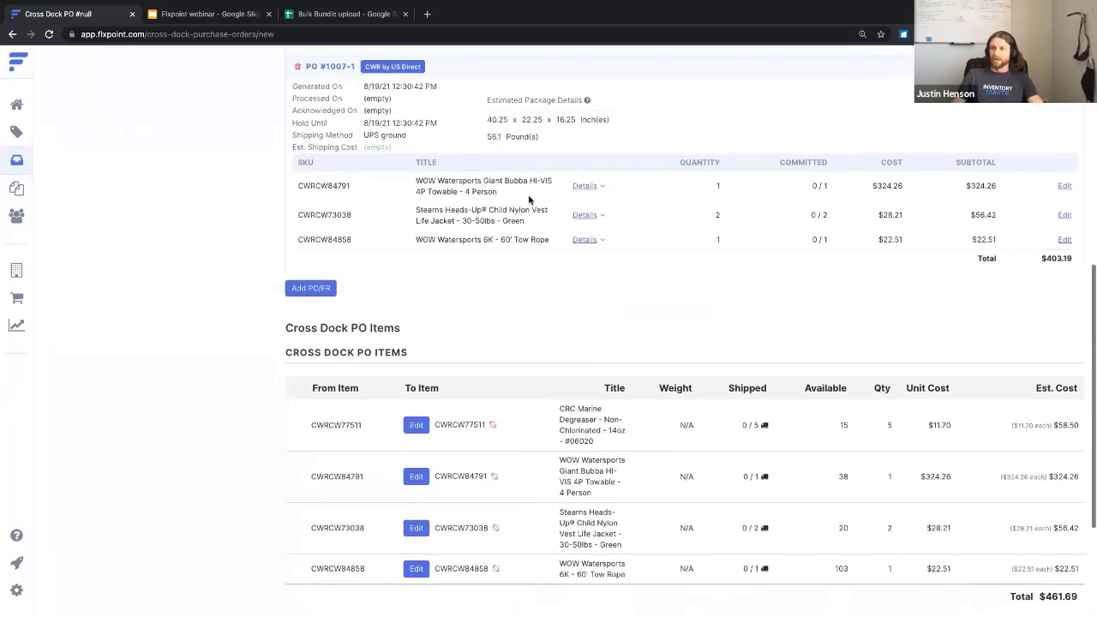
pyautogui.scroll(-4, 529, 199)
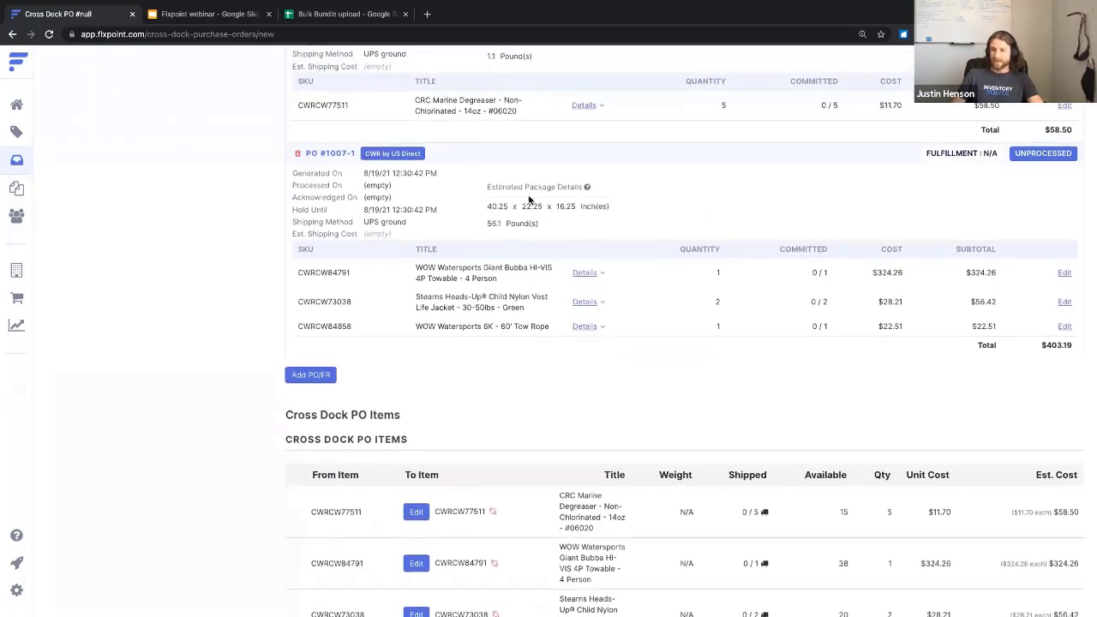
pyautogui.scroll(-1, 529, 198)
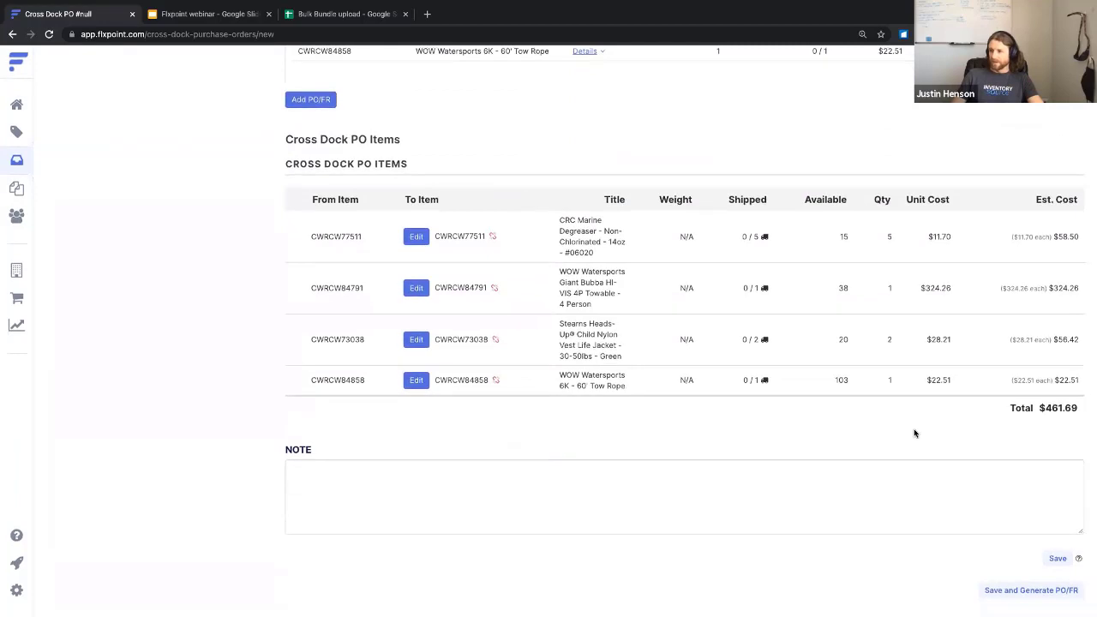
pyautogui.click(1031, 591)
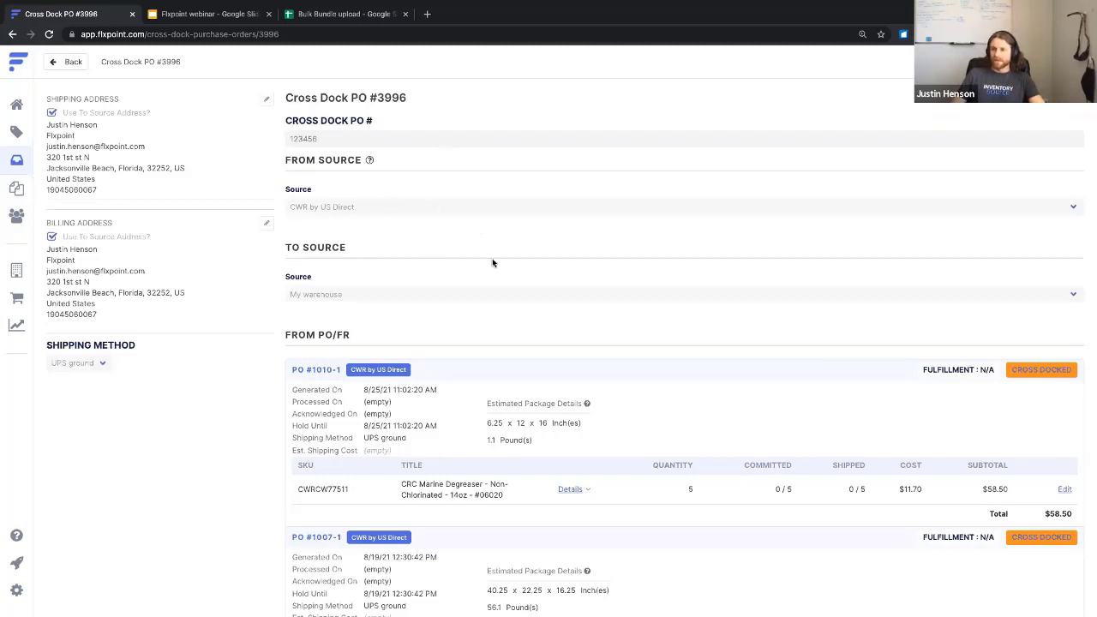
# Process the generated To PO/FR on the cross dock PO and review its status, items and fulfillments
pyautogui.scroll(-2, 528, 251)
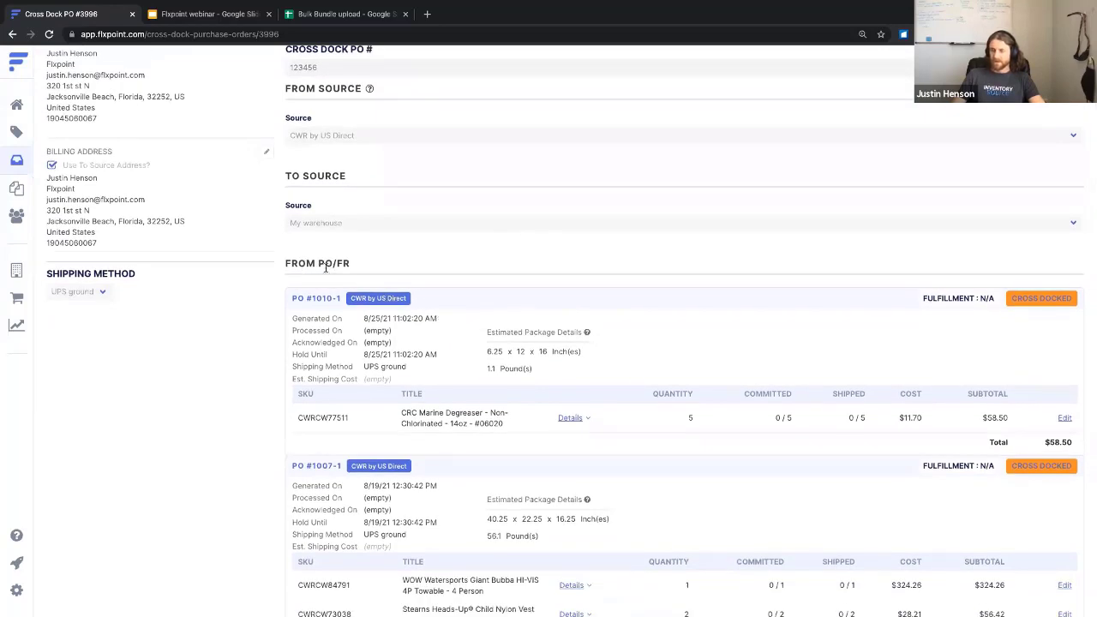
pyautogui.scroll(-3, 384, 368)
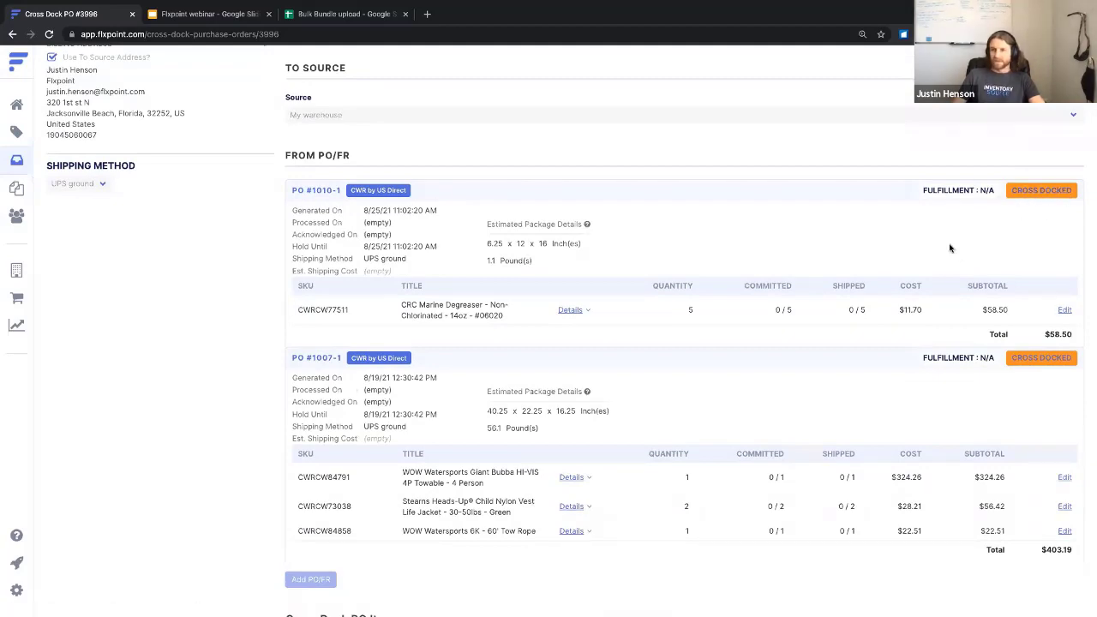
pyautogui.scroll(-5, 956, 252)
pyautogui.scroll(-3, 958, 254)
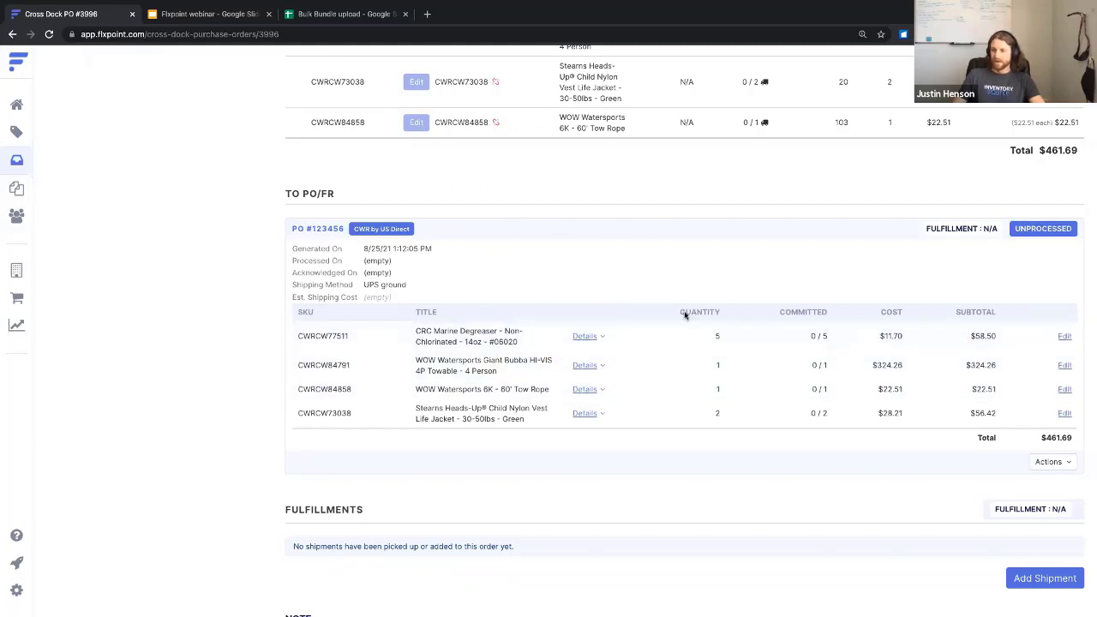
pyautogui.scroll(-2, 685, 316)
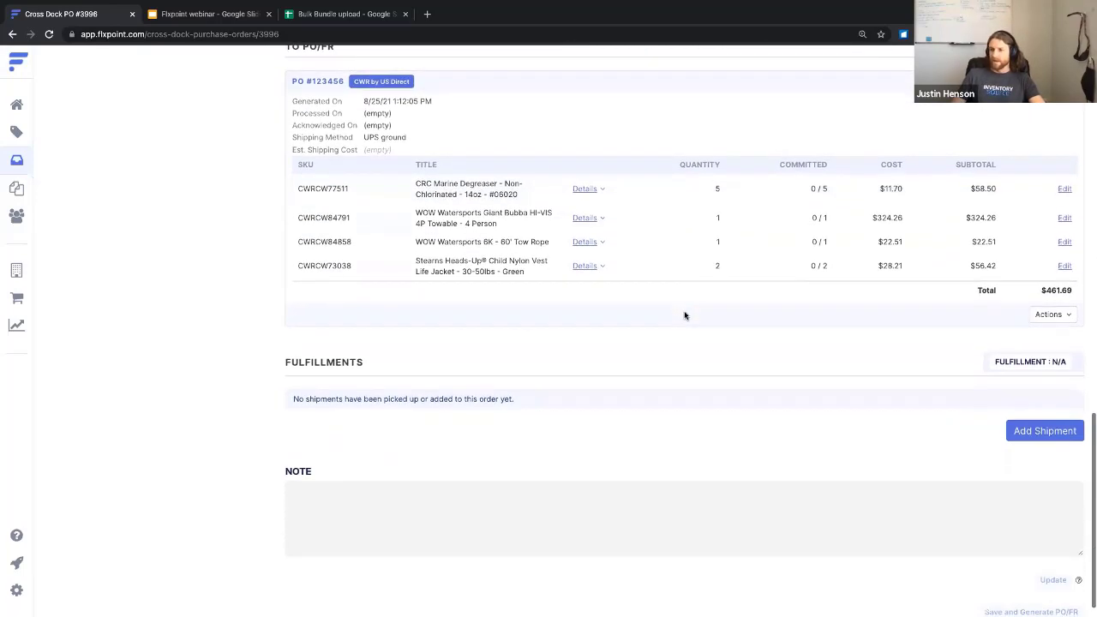
pyautogui.scroll(1, 685, 316)
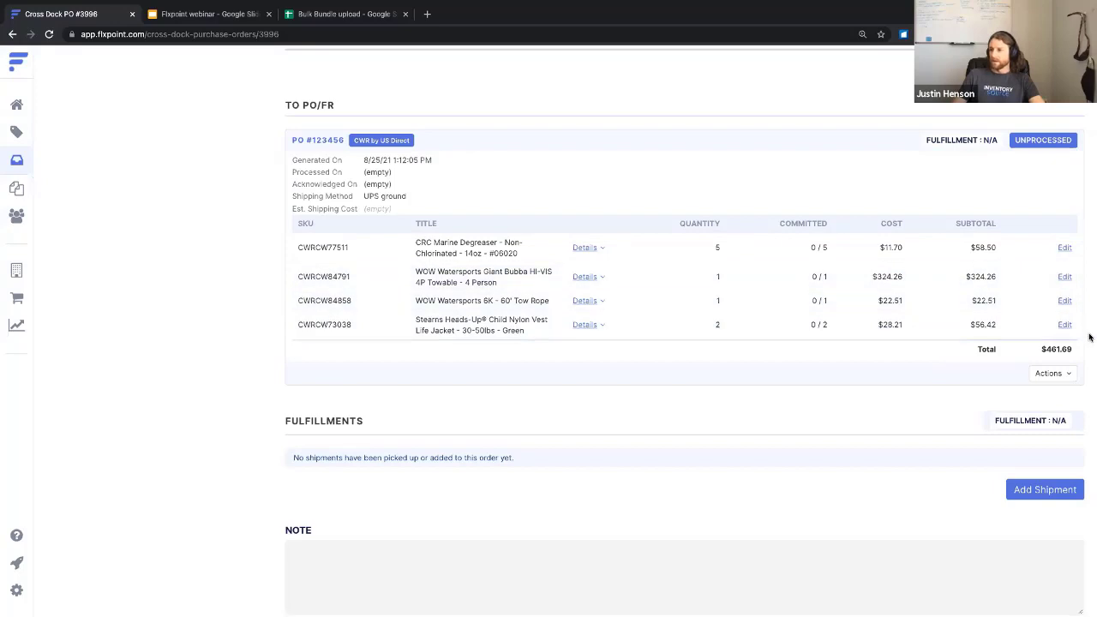
pyautogui.click(1057, 375)
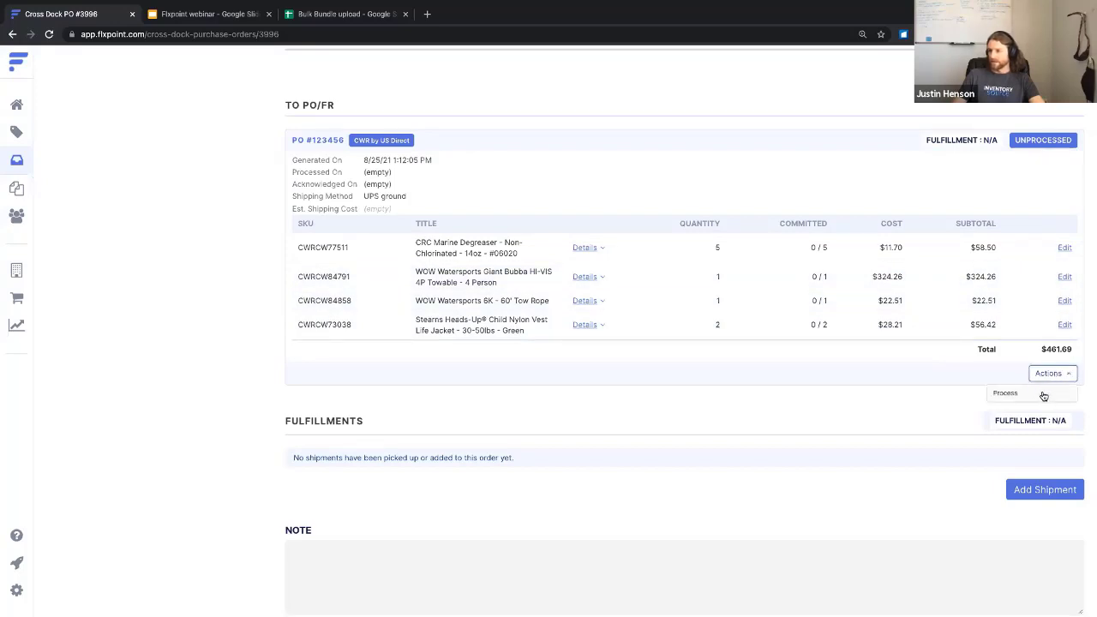
pyautogui.click(1044, 395)
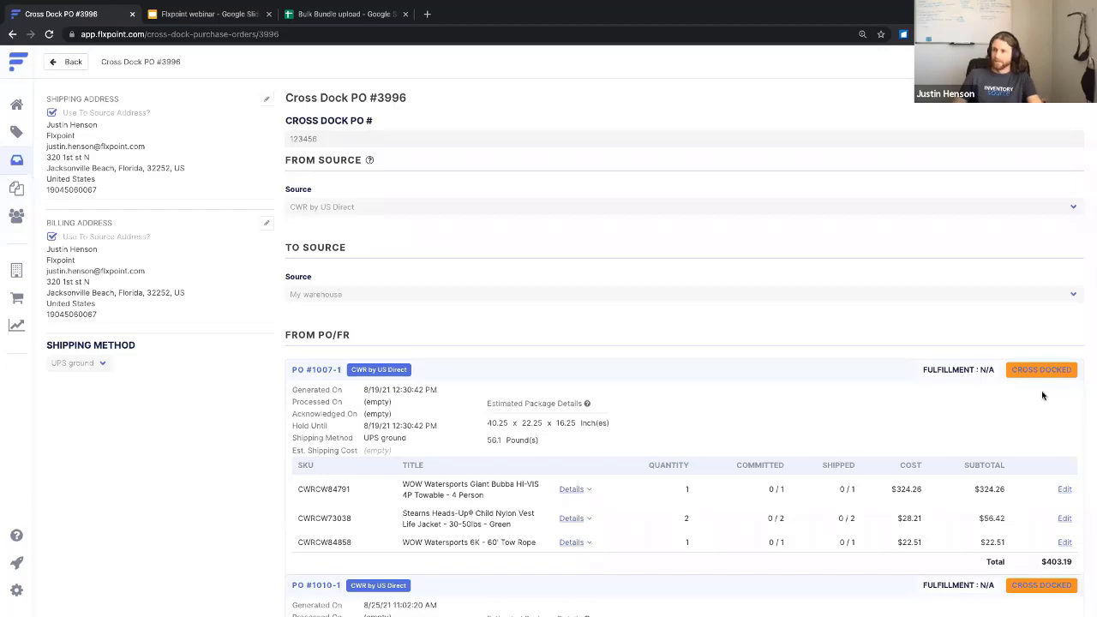
pyautogui.scroll(-1, 1043, 395)
pyautogui.scroll(-10, 1043, 395)
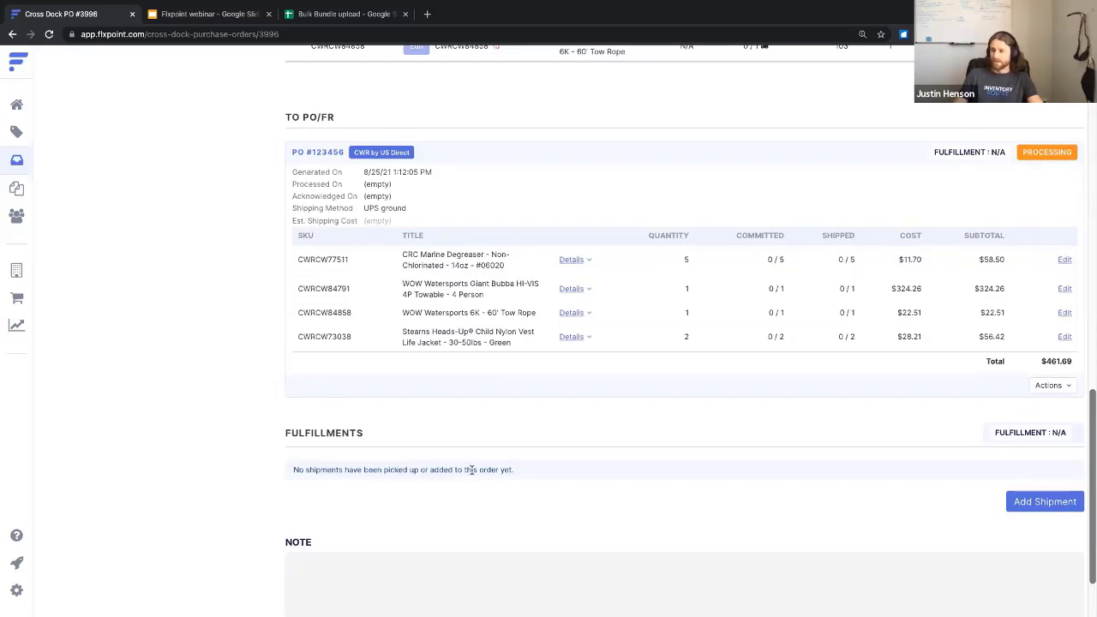
pyautogui.scroll(15, 442, 439)
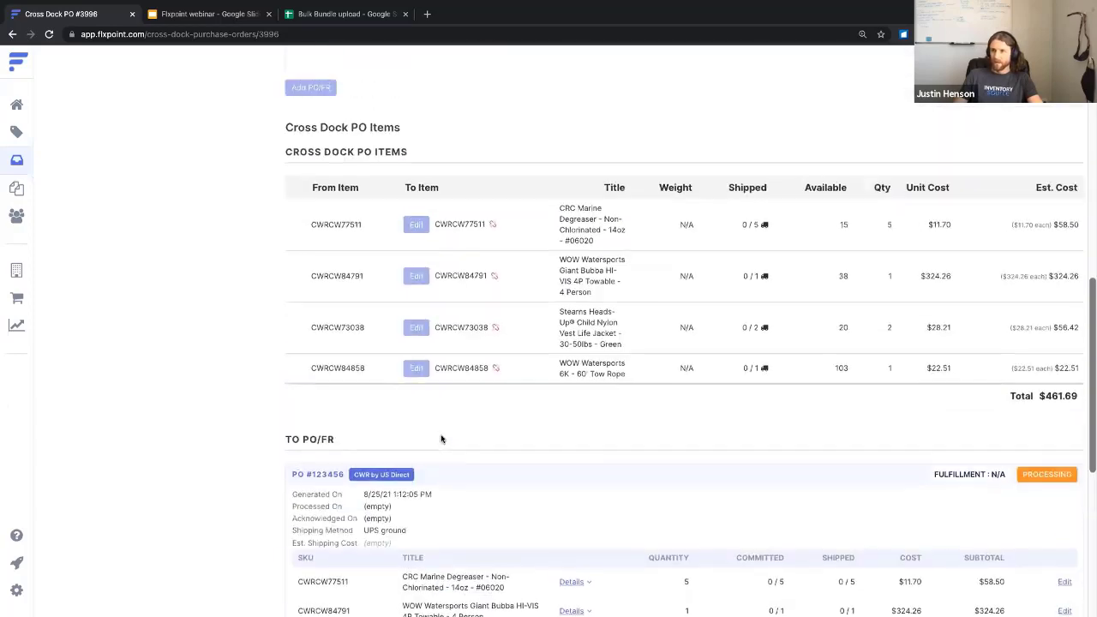
# Return to the orders list and check the line items and PO/FR status of the two newest open orders
pyautogui.click(16, 161)
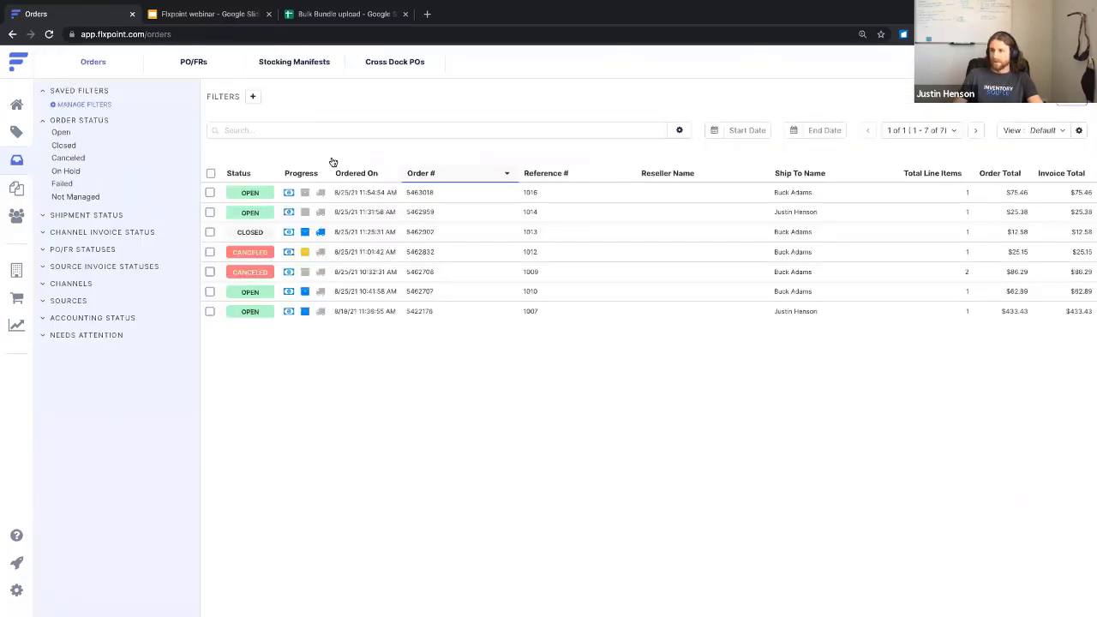
pyautogui.click(343, 192)
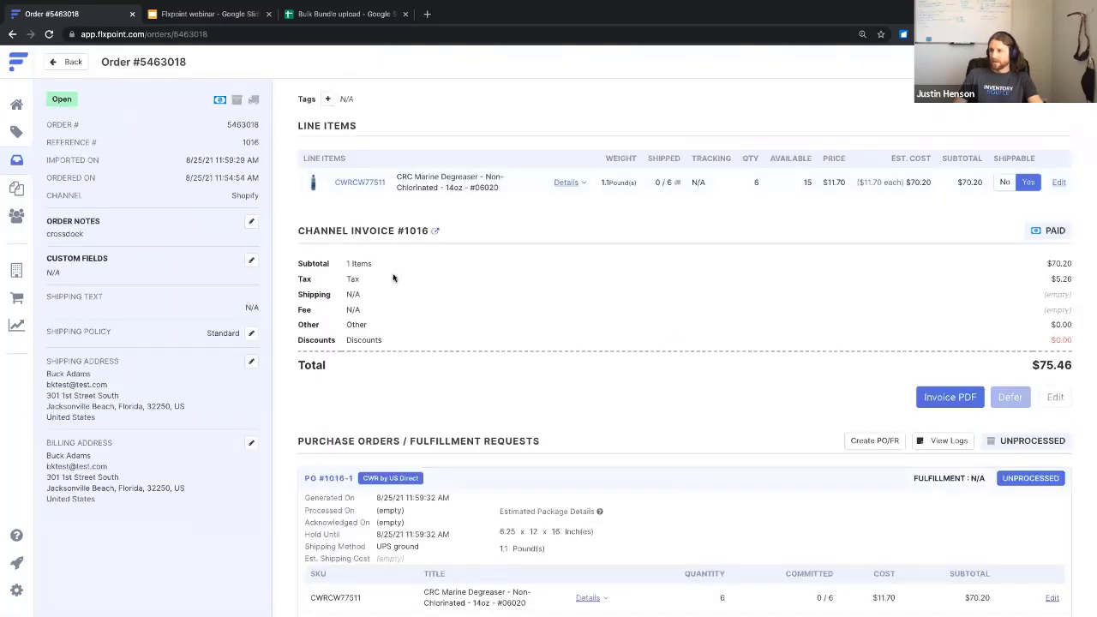
pyautogui.scroll(-4, 394, 278)
pyautogui.scroll(3, 394, 278)
pyautogui.click(73, 62)
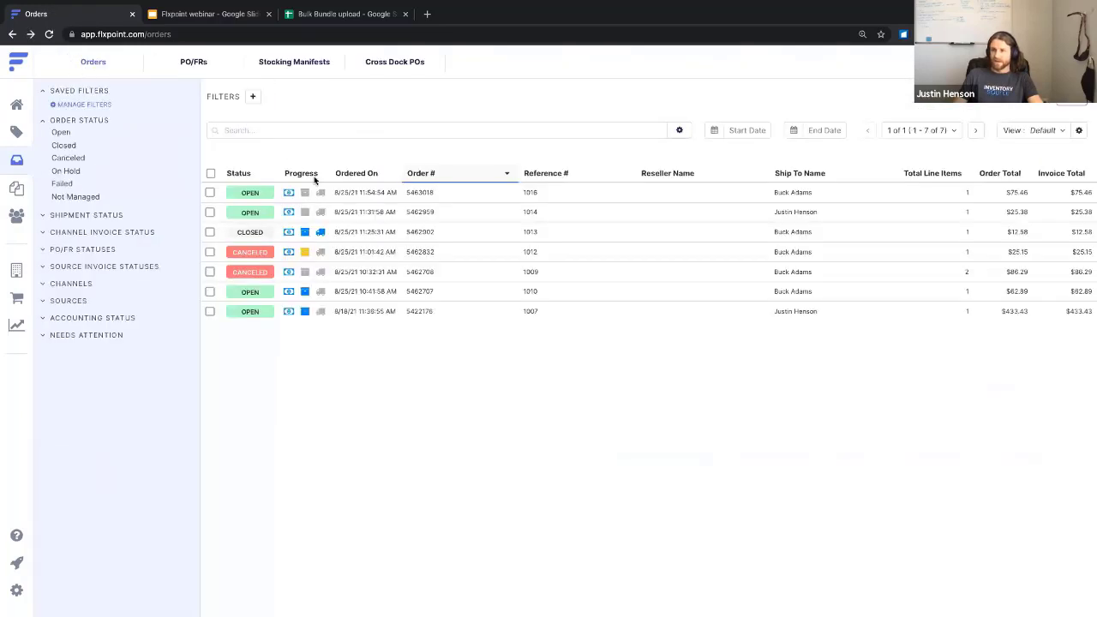
pyautogui.click(345, 211)
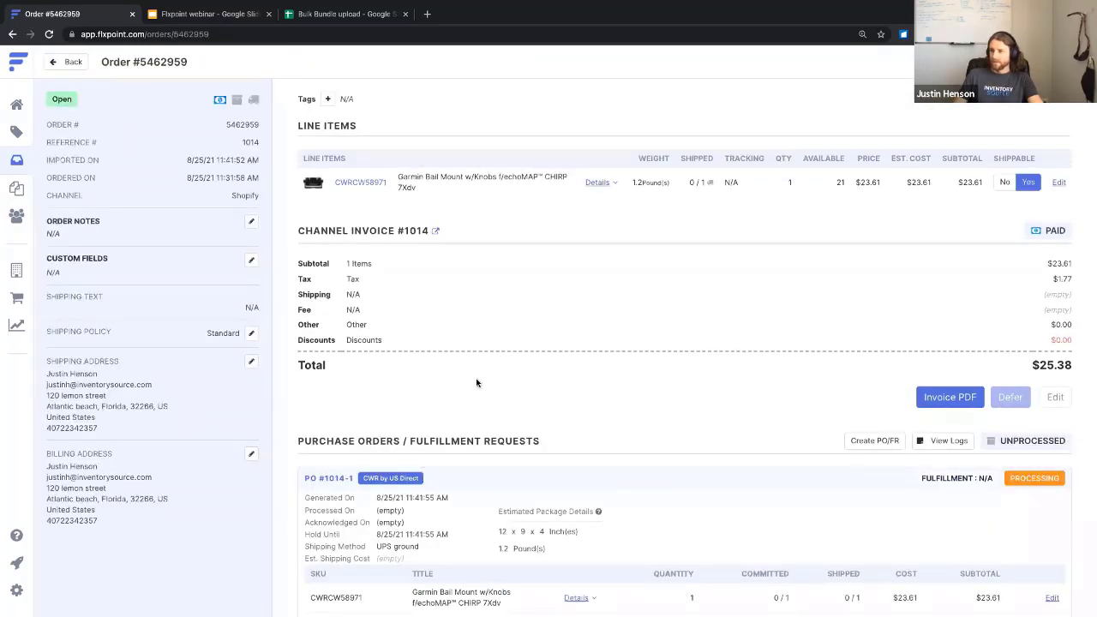
pyautogui.scroll(-4, 477, 384)
pyautogui.click(72, 62)
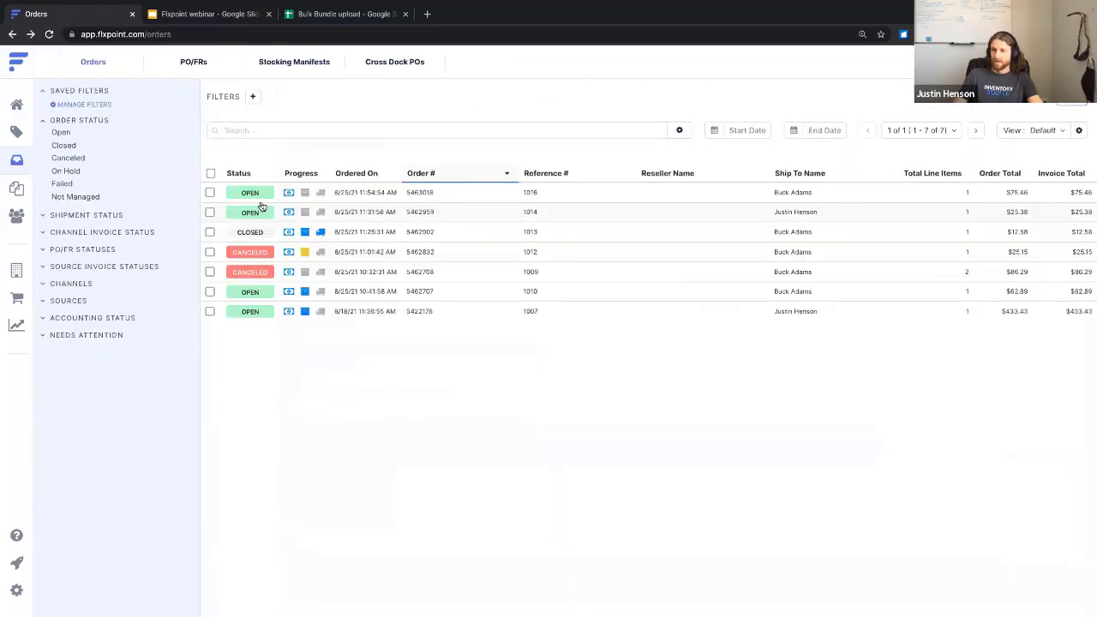
# Examine the cross-docked PO/FR and fulfillments of the order for five CRC Marine Degreasers, opening and closing its shipment form unfilled
pyautogui.click(360, 298)
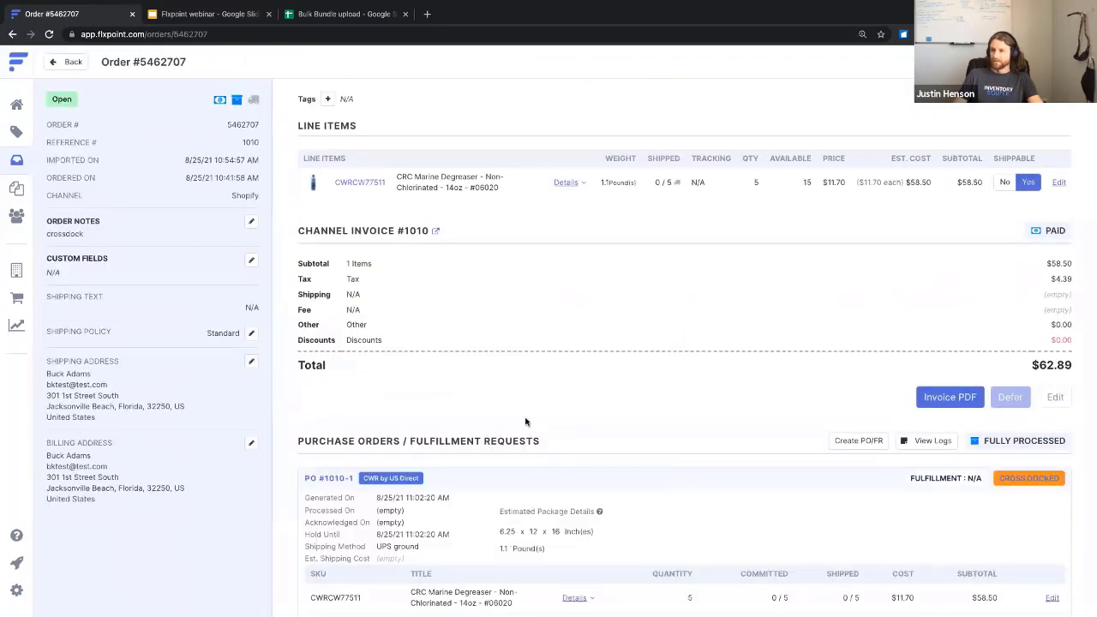
pyautogui.scroll(-1, 526, 421)
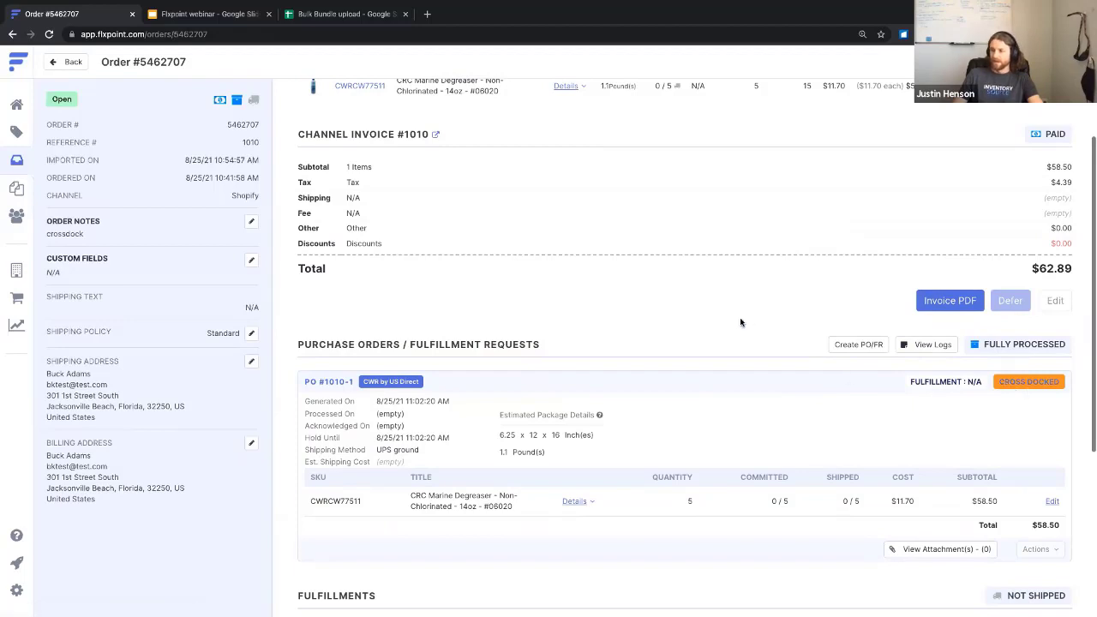
pyautogui.scroll(-1, 741, 321)
pyautogui.scroll(-3, 741, 321)
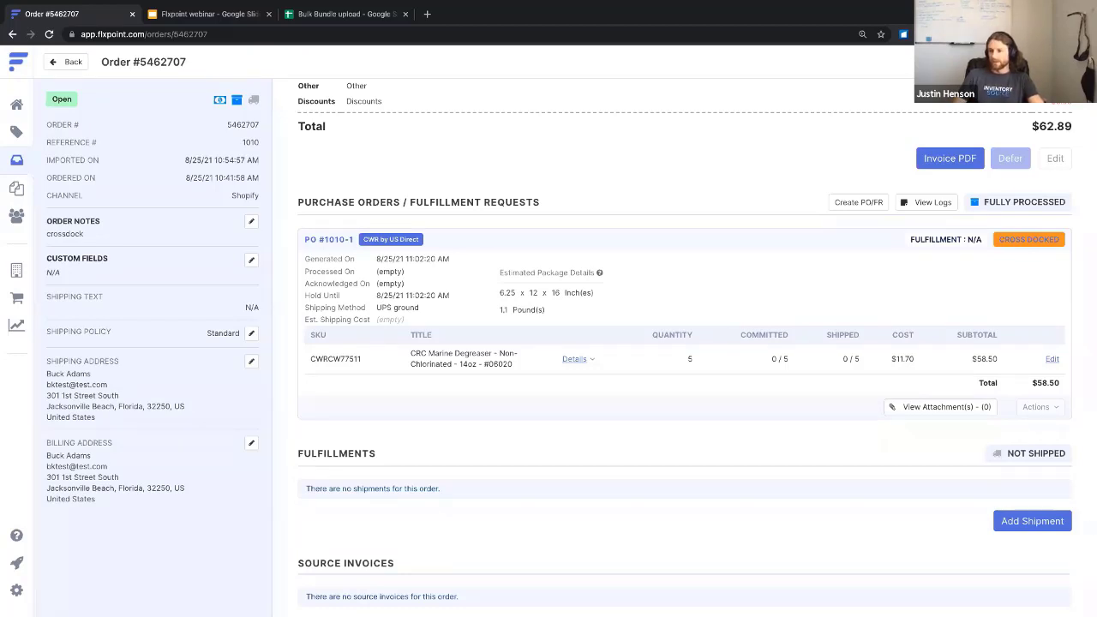
pyautogui.scroll(-3, 984, 510)
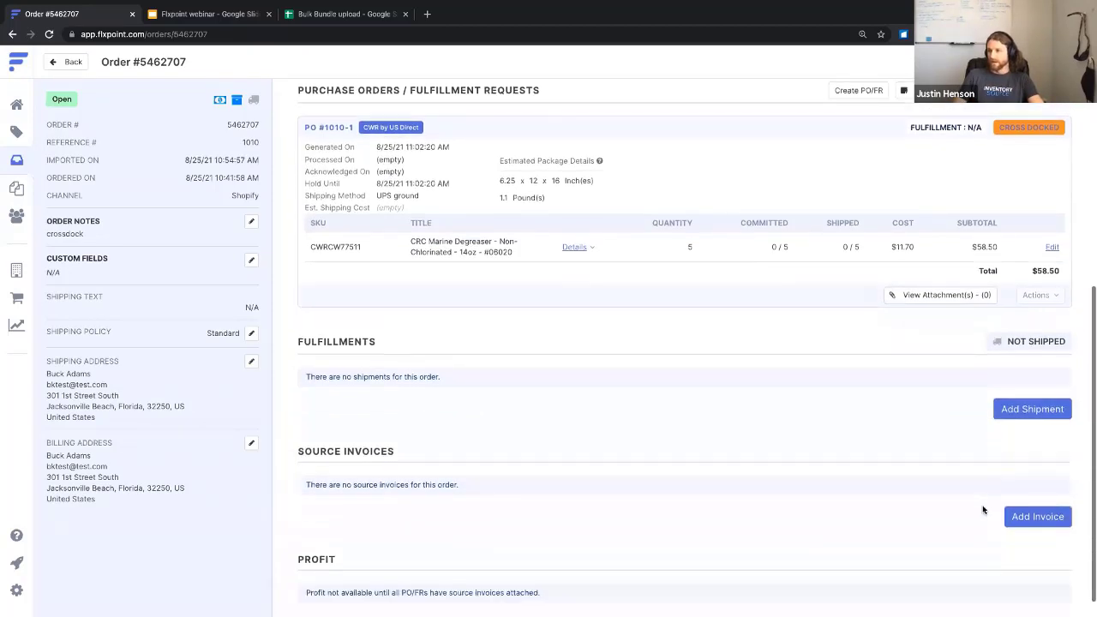
pyautogui.click(1028, 387)
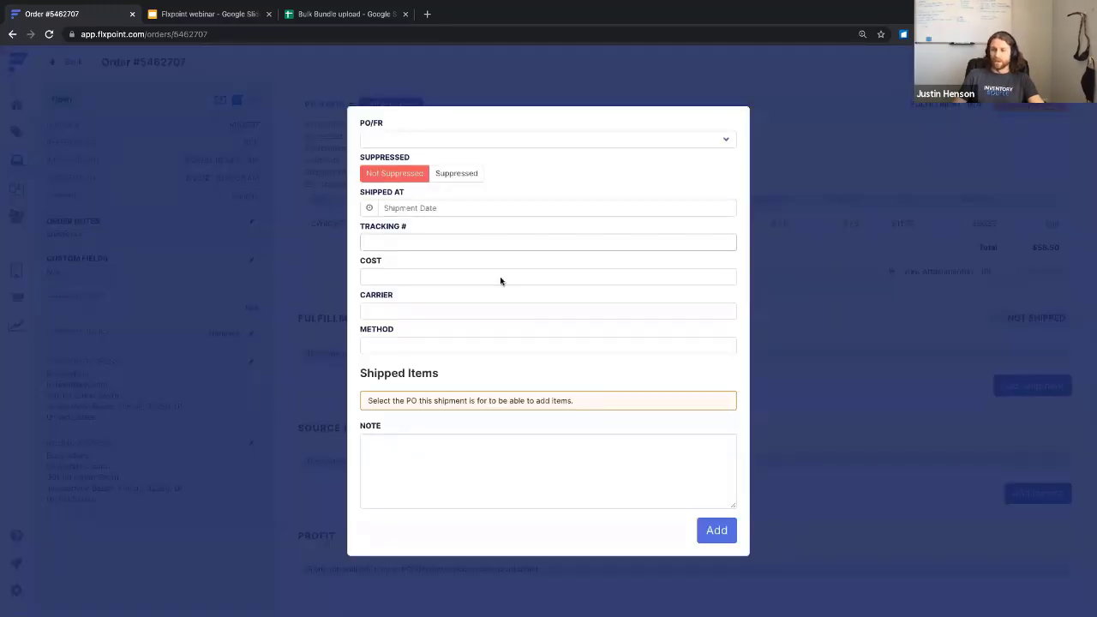
pyautogui.click(590, 89)
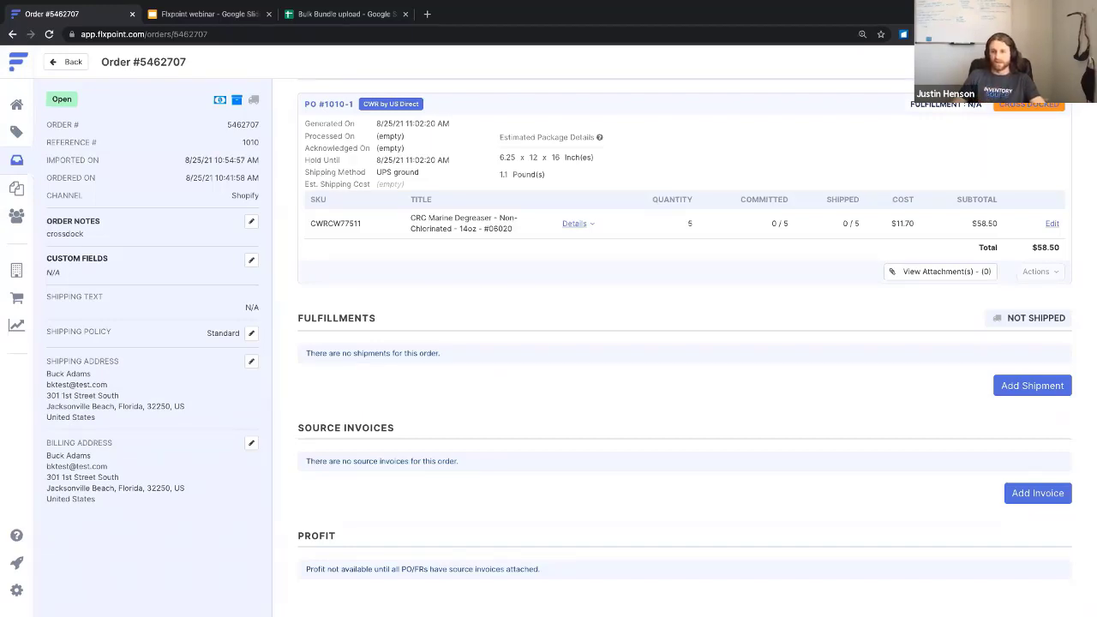
# Open the Crossdock brands rule in the Order Importing Workflow settings to examine its brand conditions and note action
pyautogui.click(17, 590)
pyautogui.click(125, 255)
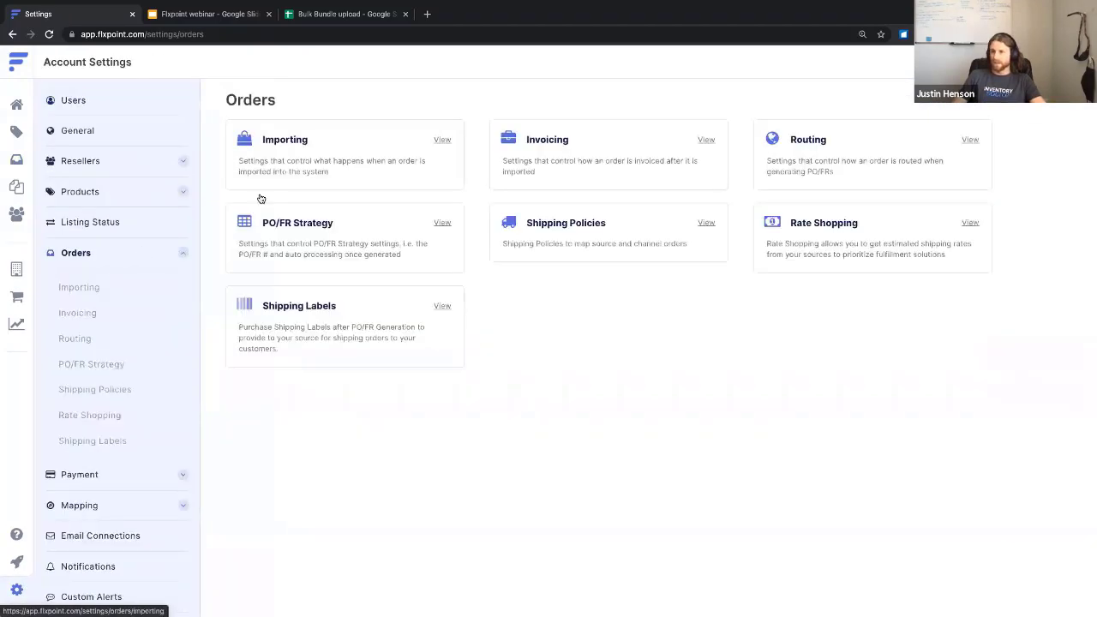
pyautogui.click(343, 153)
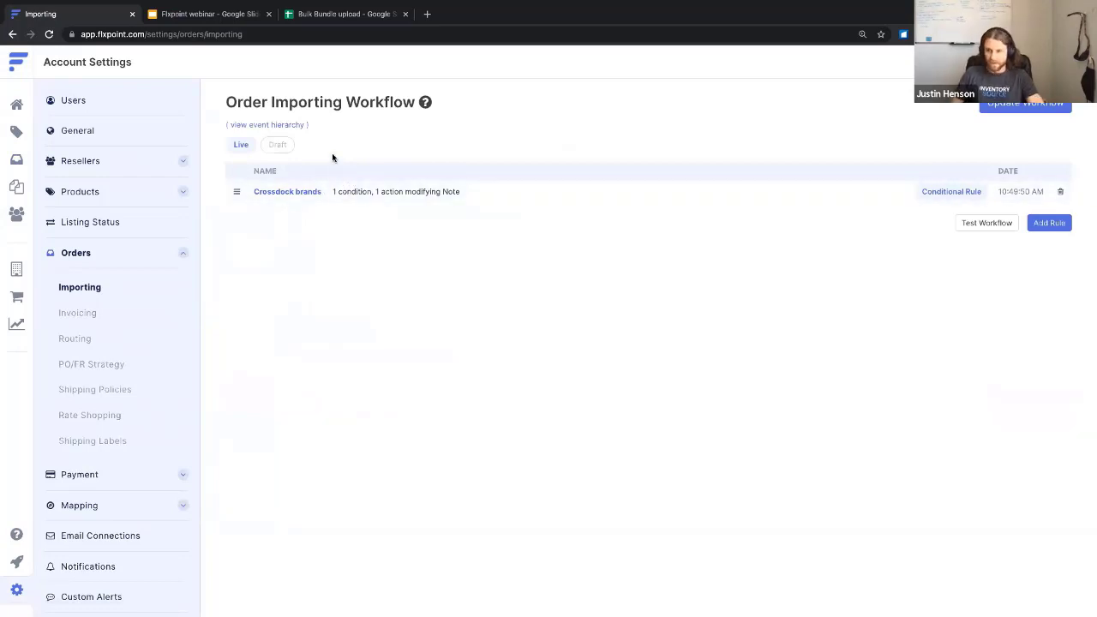
pyautogui.click(312, 193)
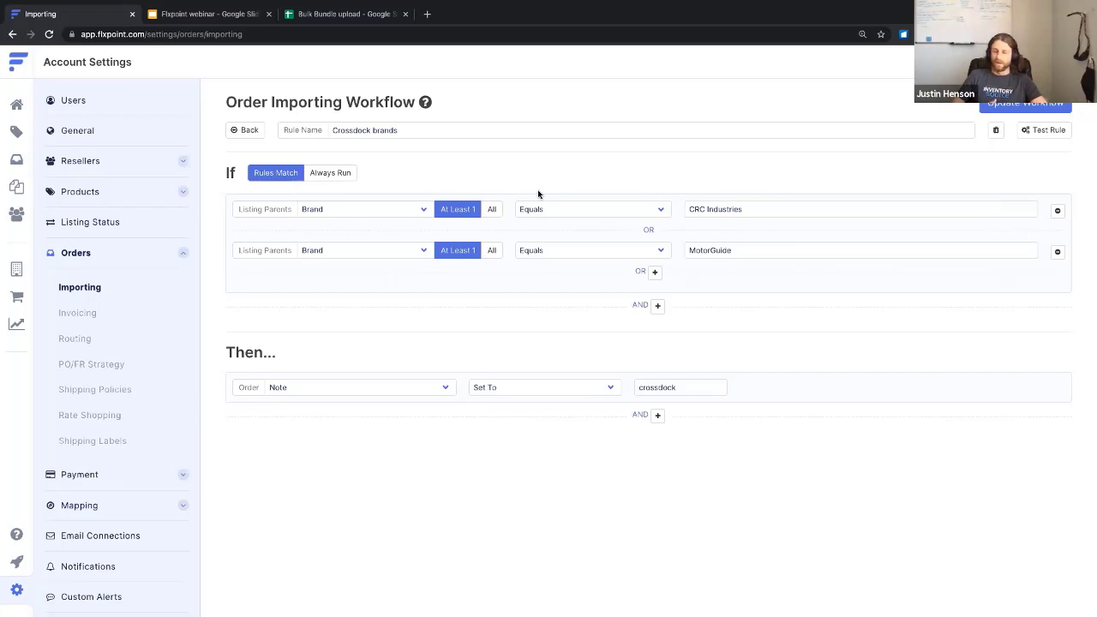
# Examine the fields available for the first condition of the Crossdock brands rule, keep Brand, and return to the rule list
pyautogui.click(390, 211)
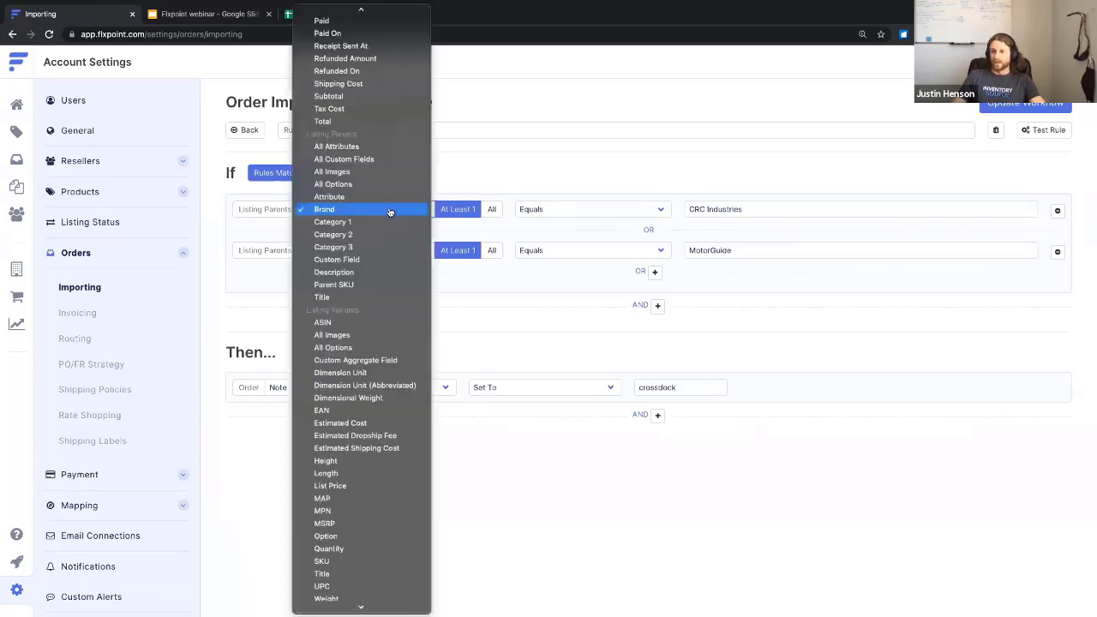
pyautogui.scroll(4, 368, 317)
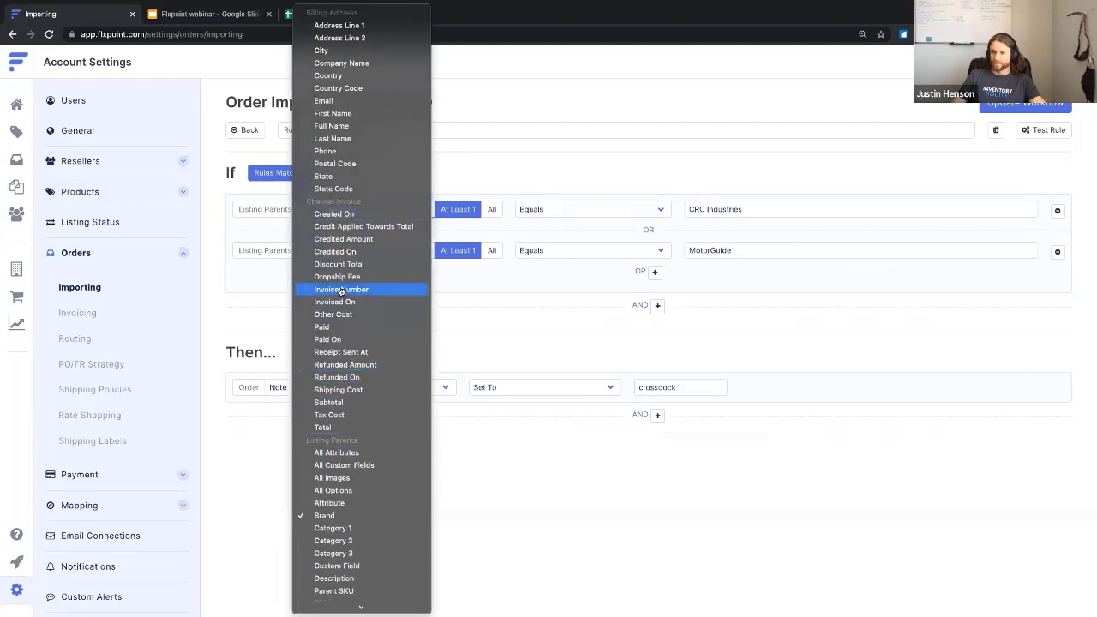
pyautogui.scroll(8, 353, 290)
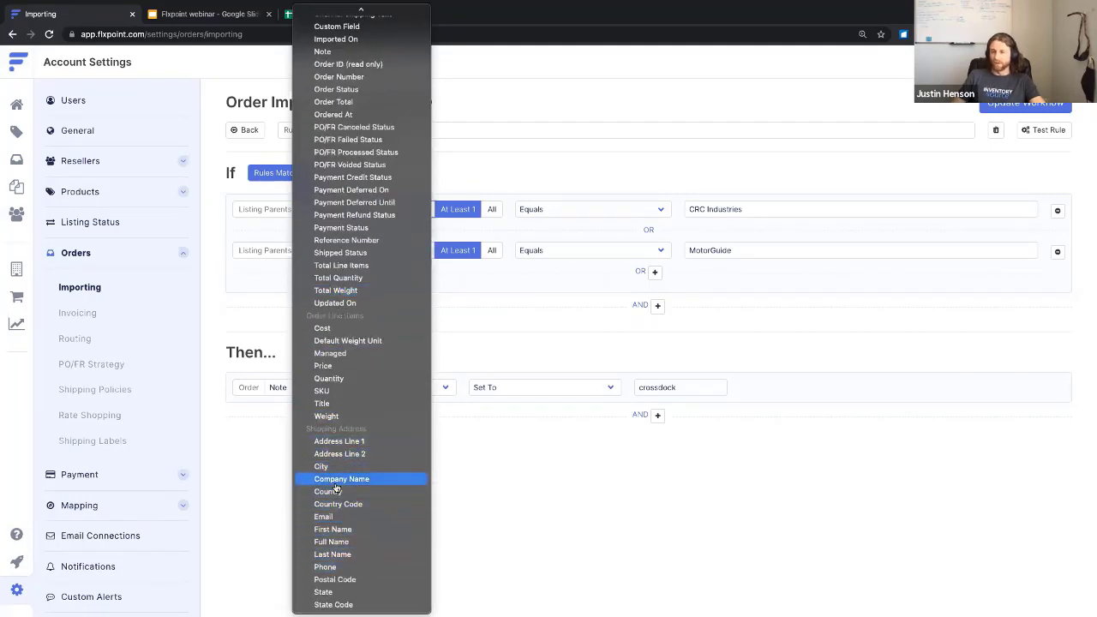
pyautogui.click(520, 322)
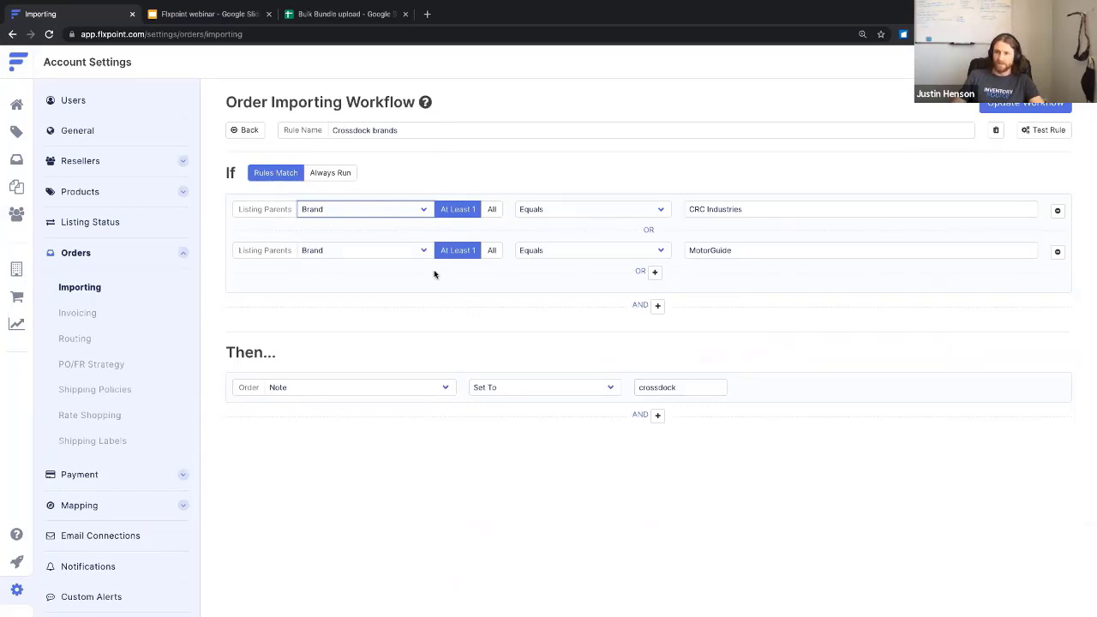
pyautogui.click(246, 130)
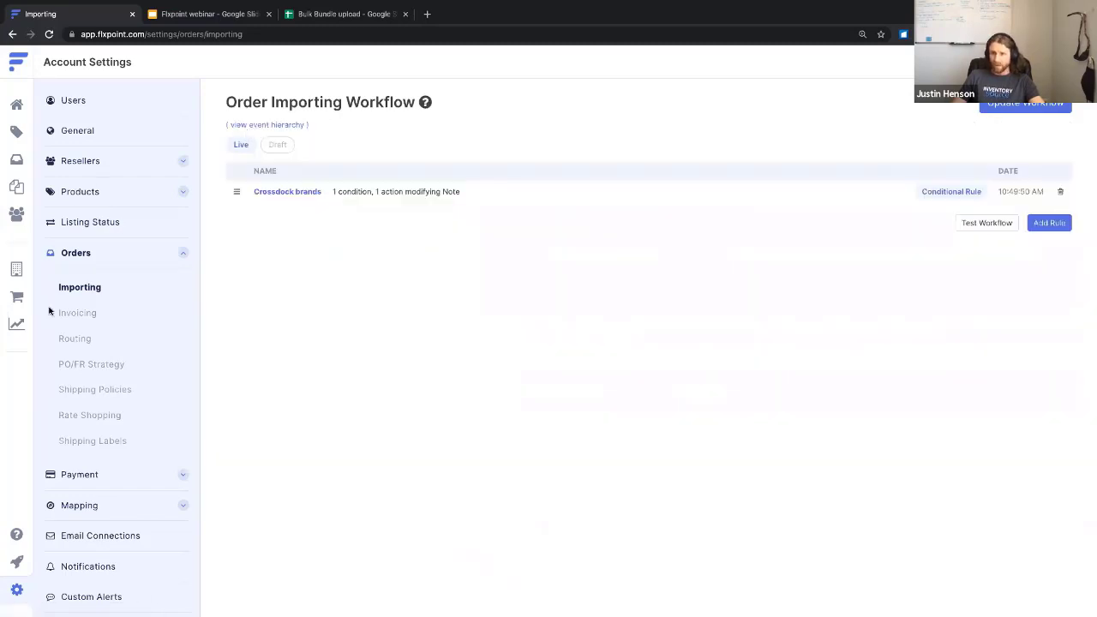
# Open the PO/FR # Strategy settings of the CWR by US Direct source to examine its auto processing override
pyautogui.click(17, 272)
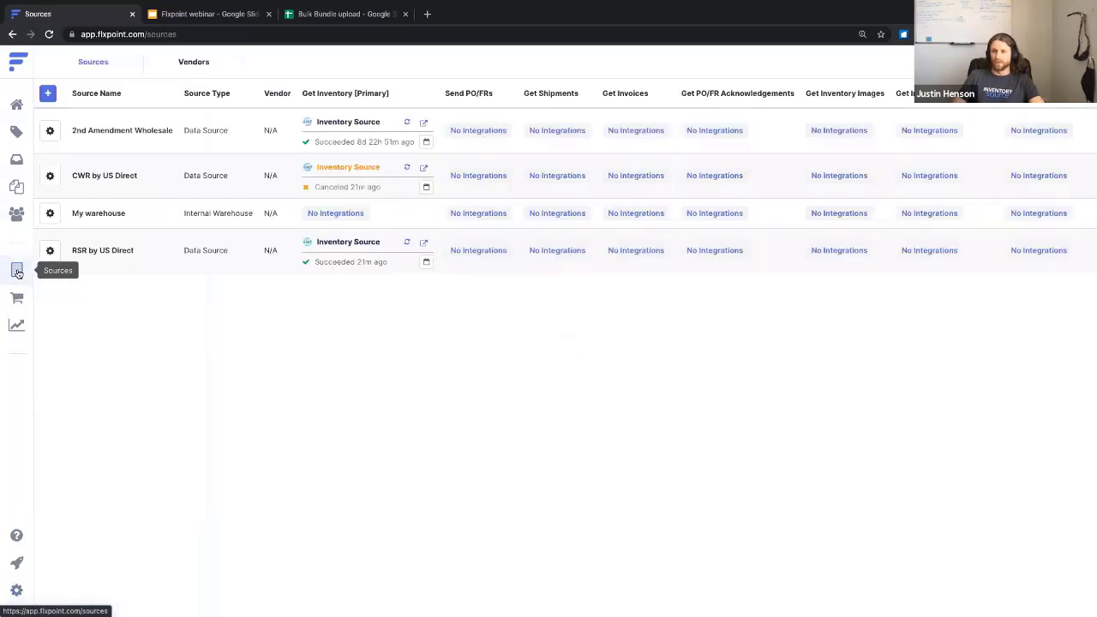
pyautogui.click(52, 176)
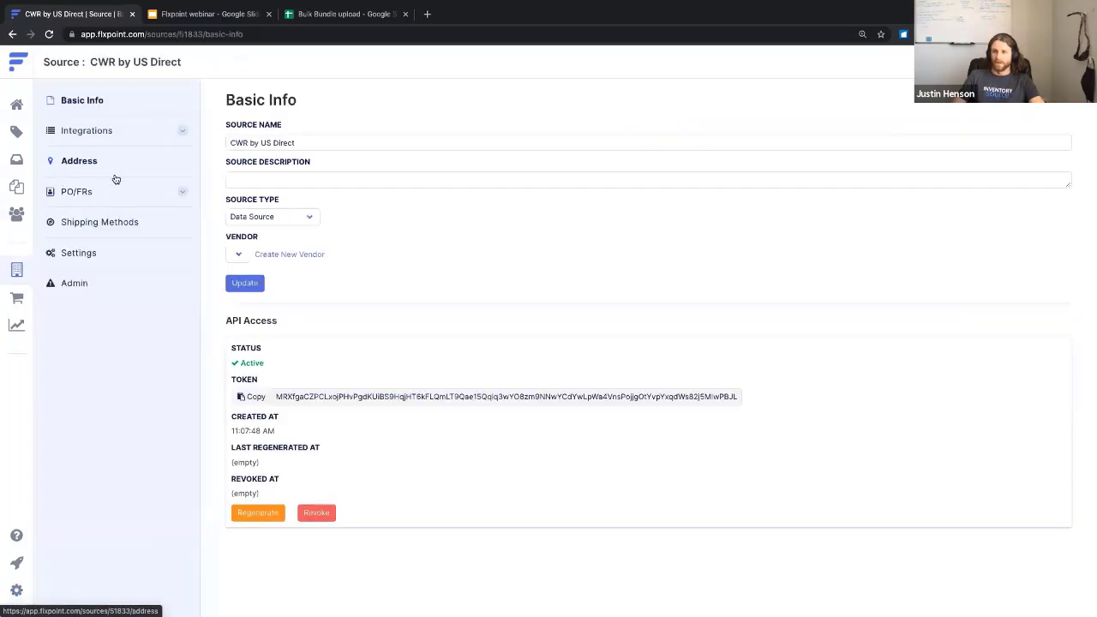
pyautogui.click(120, 250)
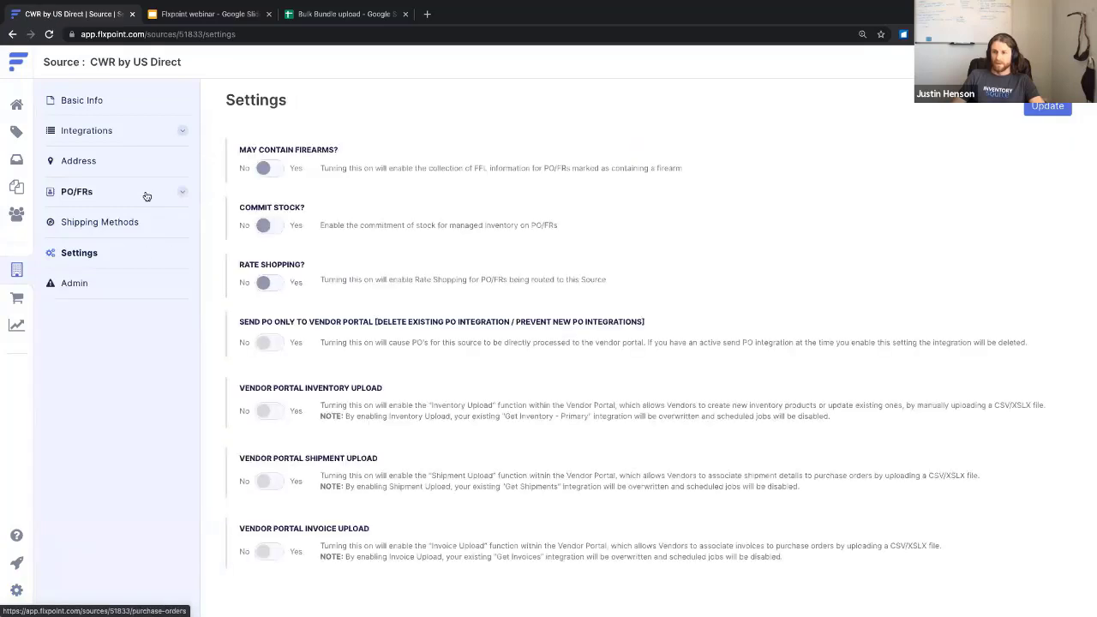
pyautogui.click(89, 191)
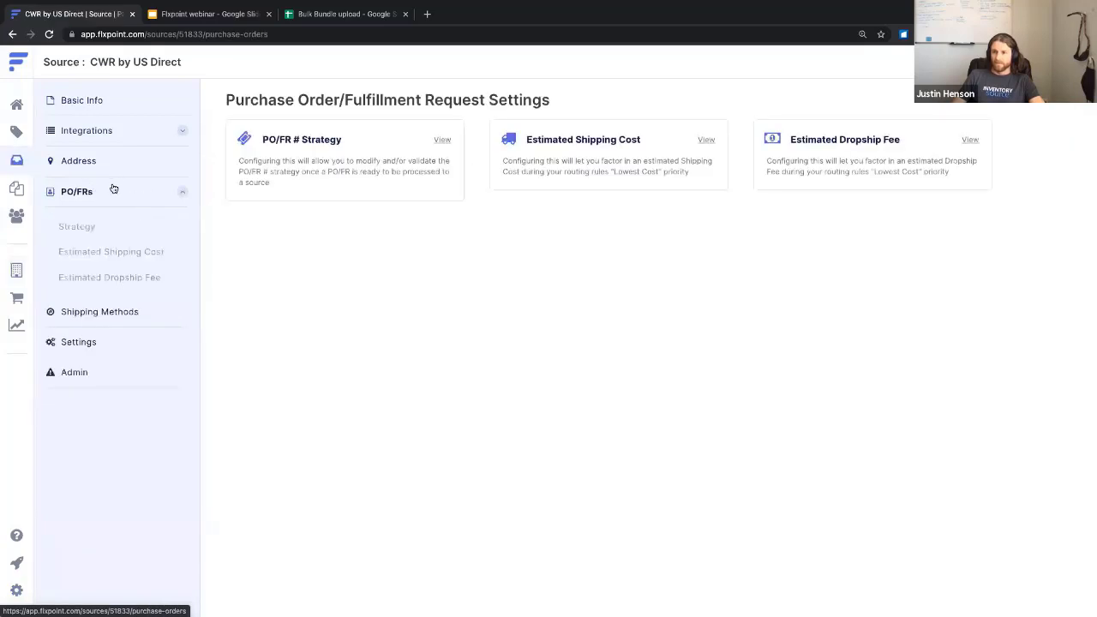
pyautogui.click(312, 150)
pyautogui.scroll(-3, 365, 324)
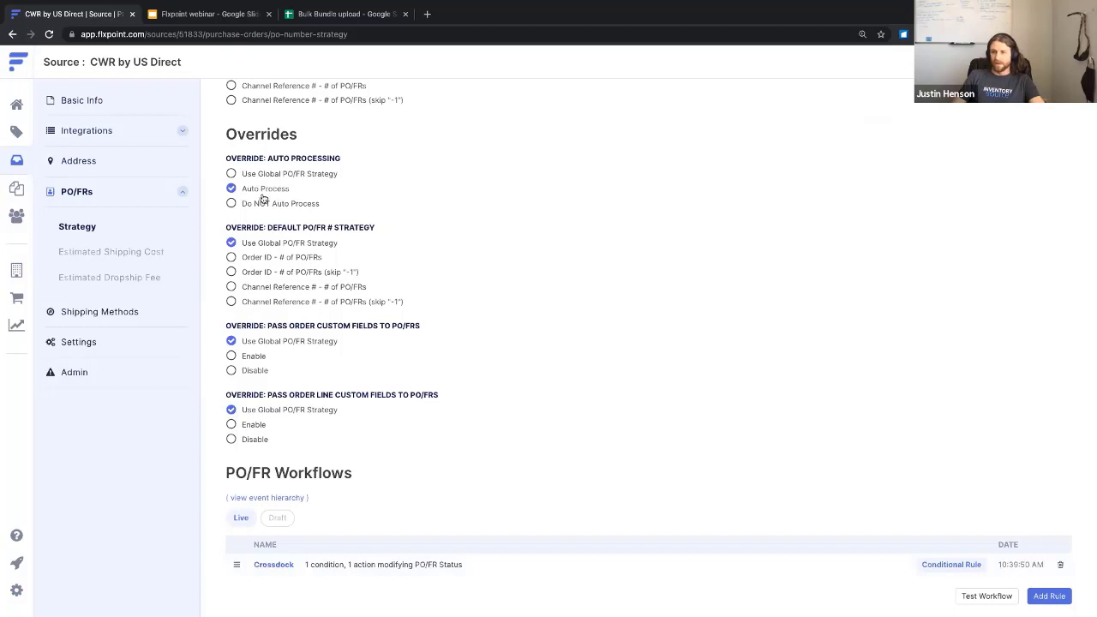
# Open the Crossdock rule under PO/FR Workflows to examine its note condition and PO/FR status action
pyautogui.click(285, 566)
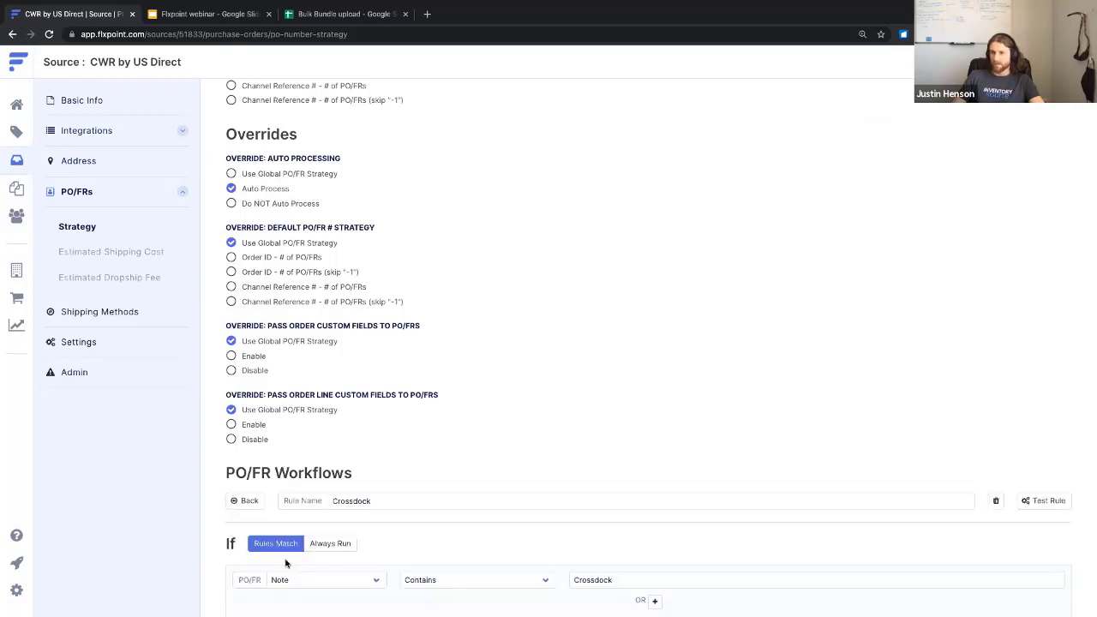
pyautogui.scroll(-3, 324, 490)
pyautogui.click(627, 426)
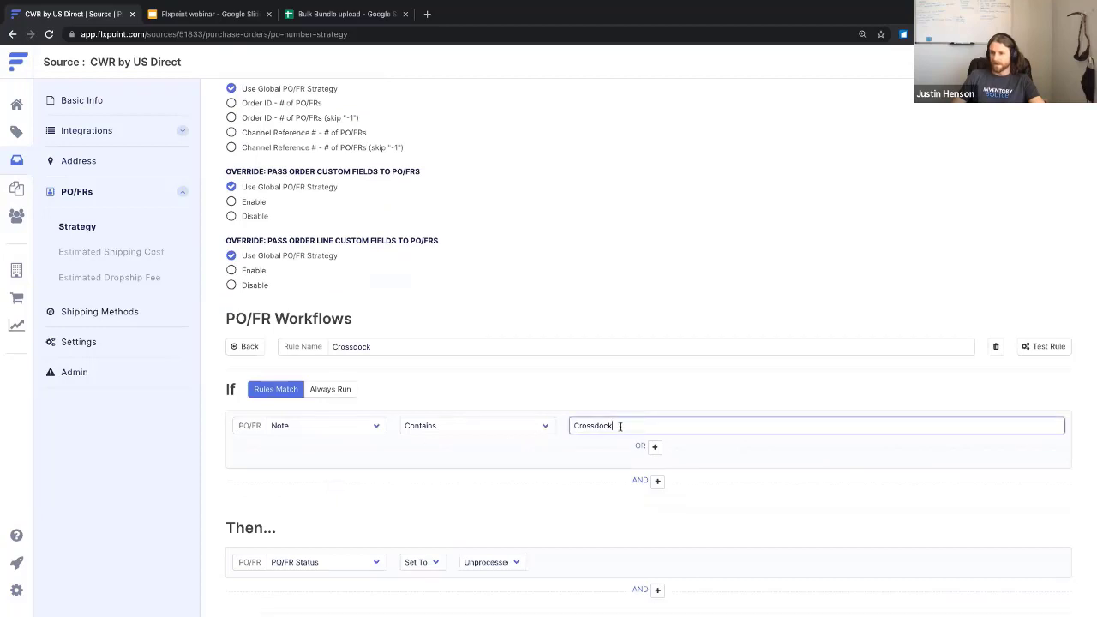
pyautogui.moveTo(623, 427); pyautogui.dragTo(588, 425)
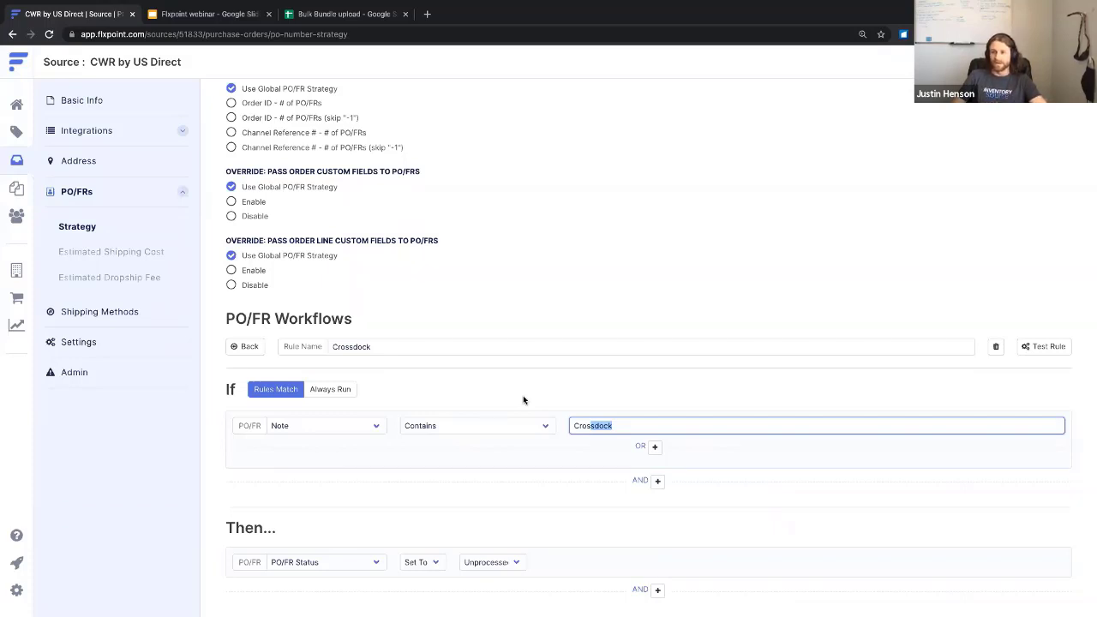
pyautogui.click(486, 483)
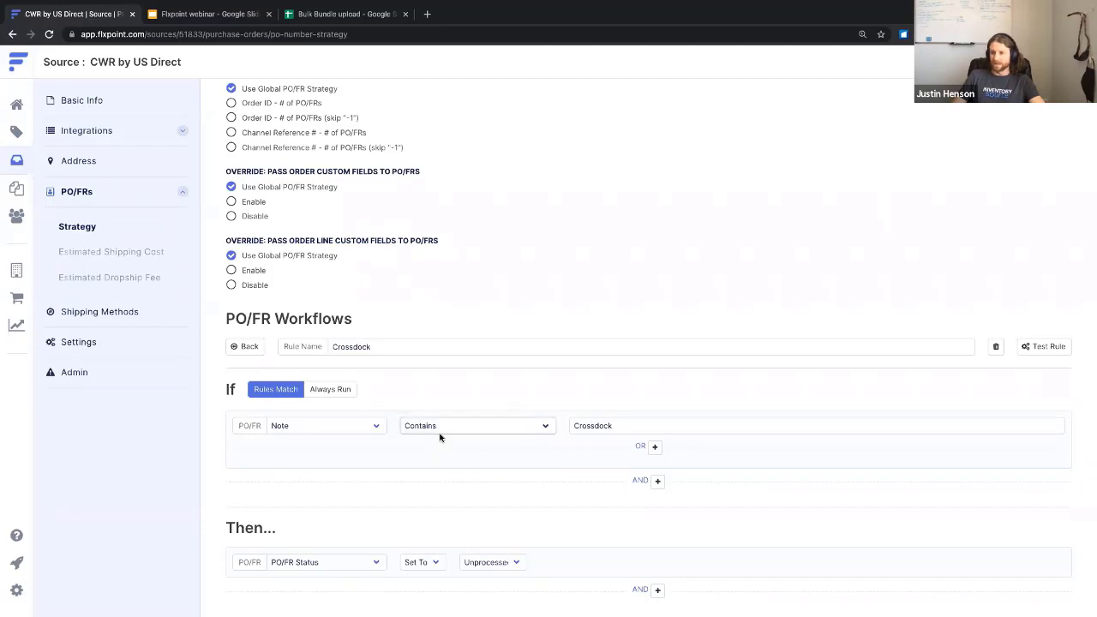
# Reopen the Crossdock brands rule in the Order Importing Workflow and set its first condition's field to the listing parent Custom Field
pyautogui.click(14, 591)
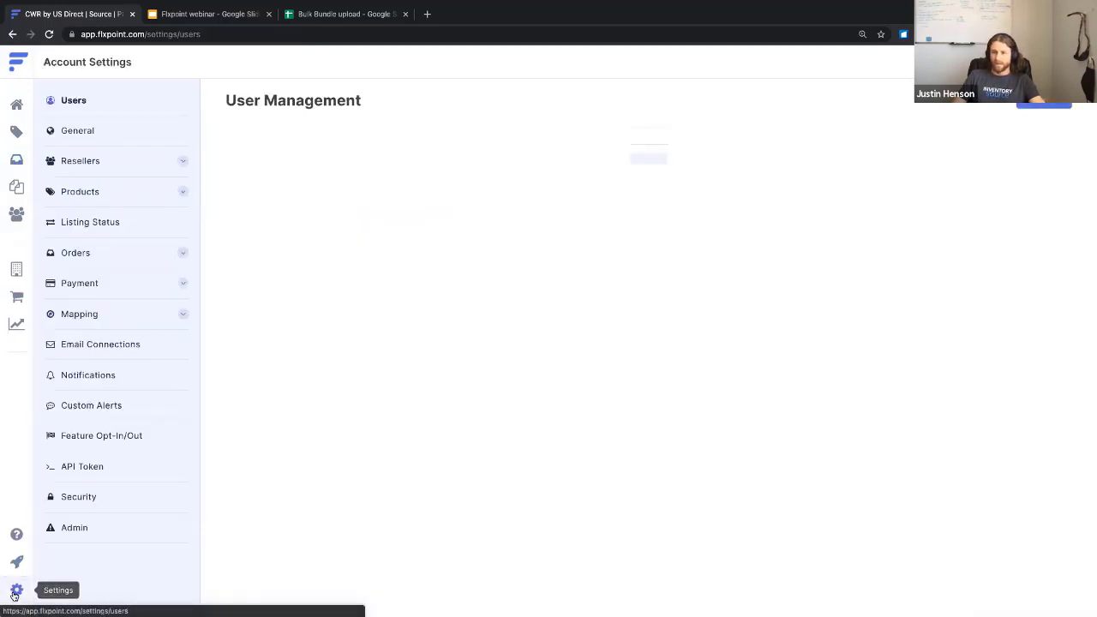
pyautogui.click(102, 252)
pyautogui.click(326, 147)
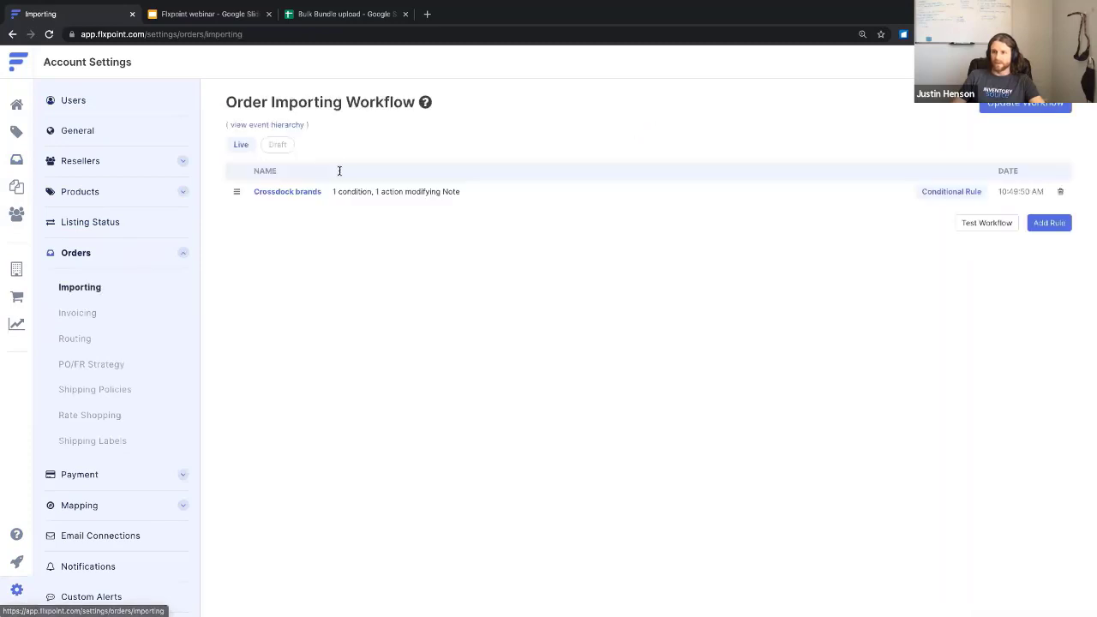
pyautogui.click(297, 191)
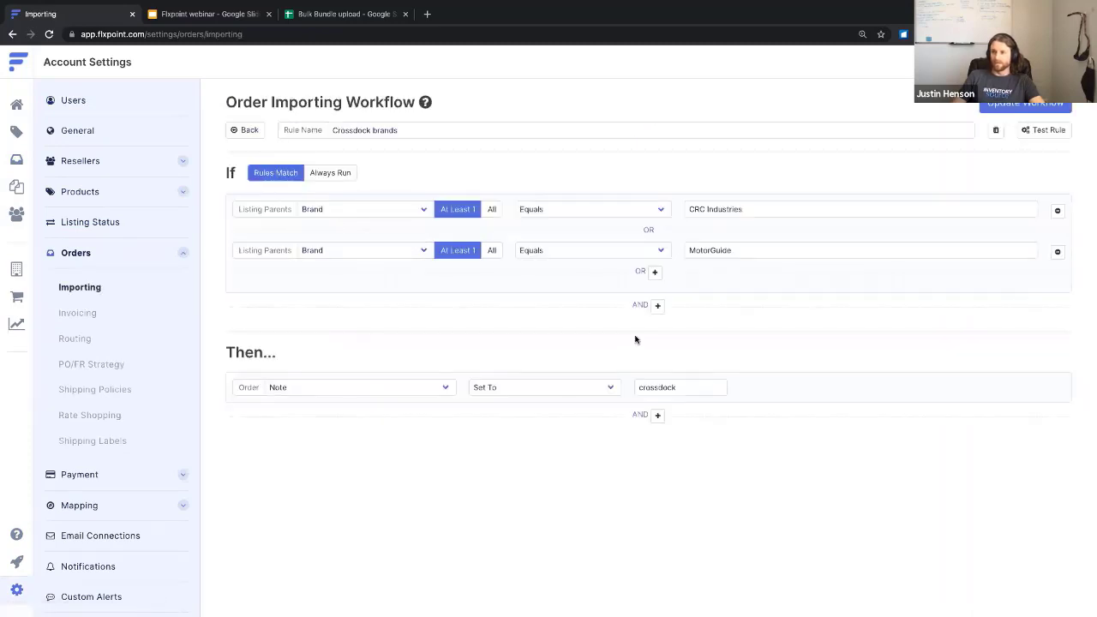
pyautogui.click(392, 209)
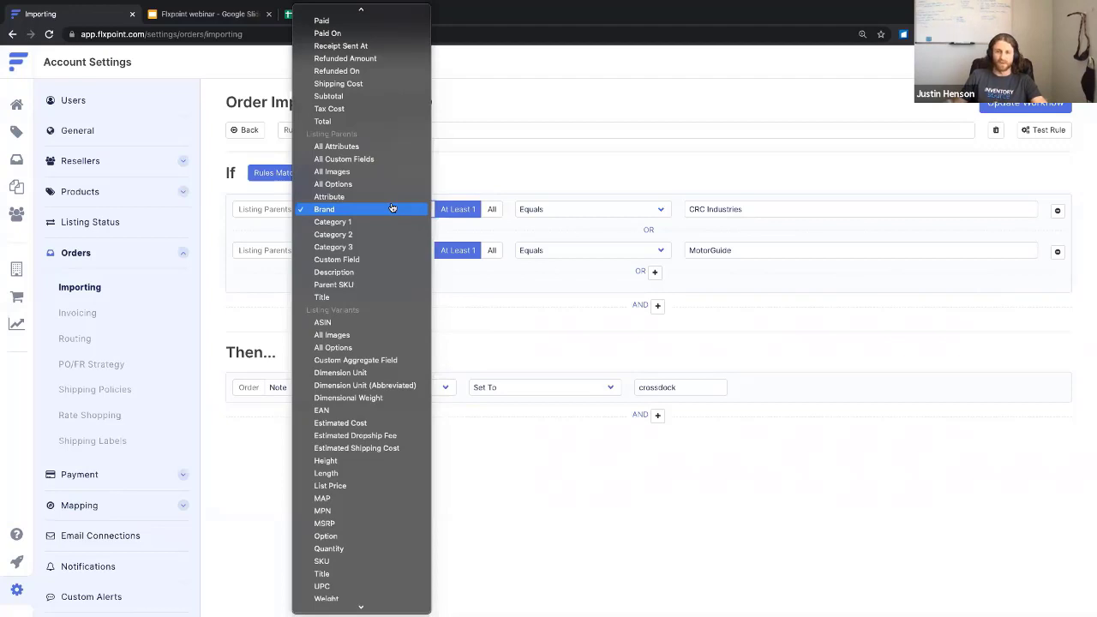
pyautogui.click(375, 266)
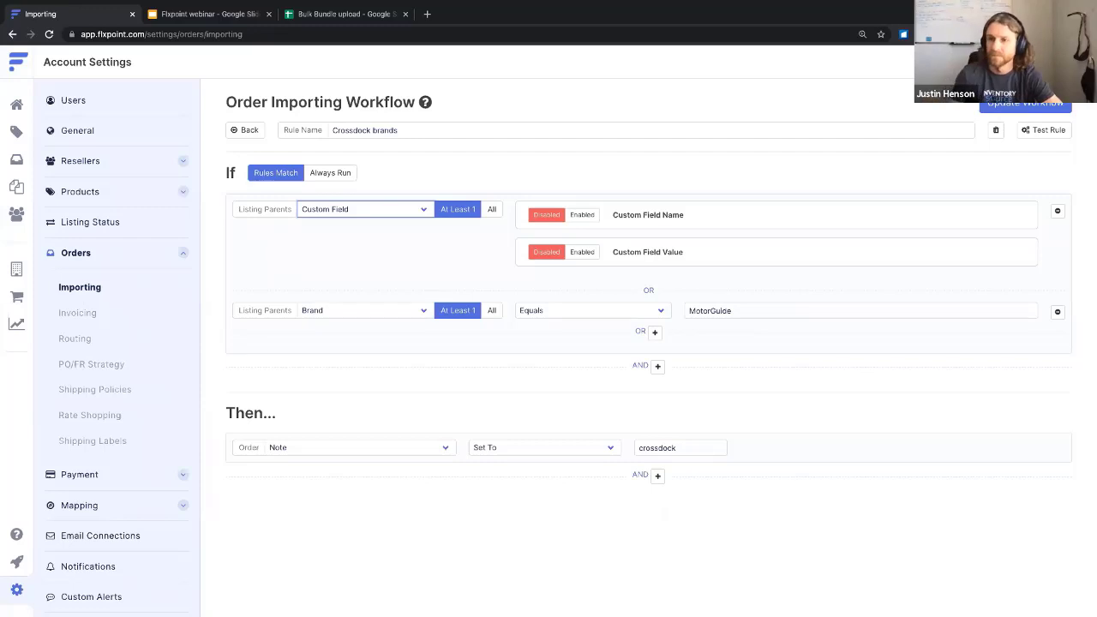
# Open the variants in the Product Catalog and filter them by the Not Linked status
pyautogui.click(17, 271)
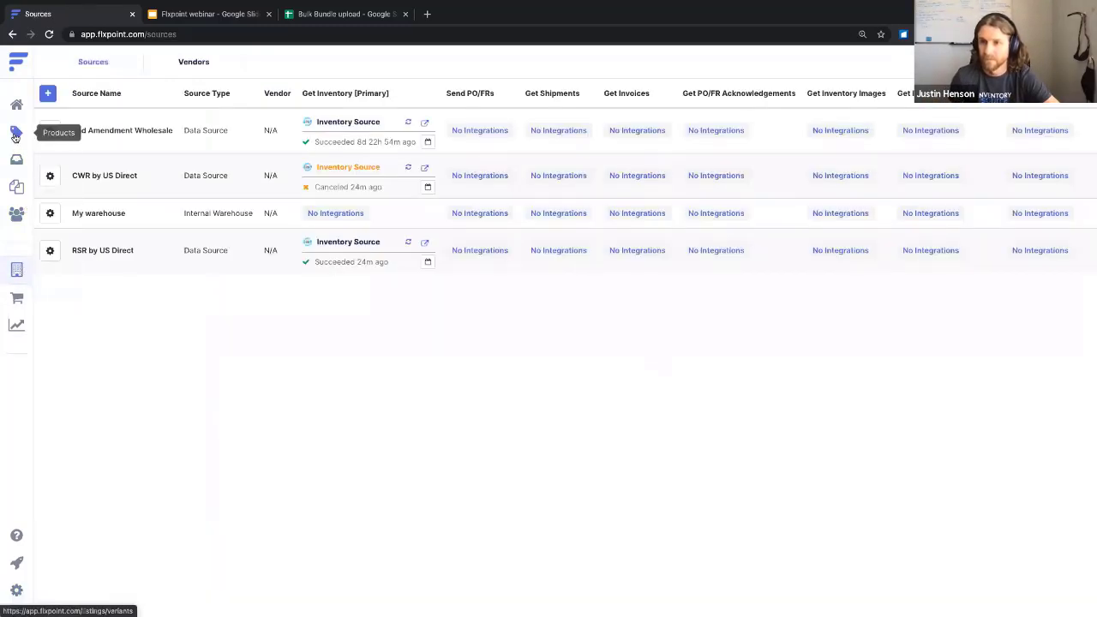
pyautogui.click(16, 134)
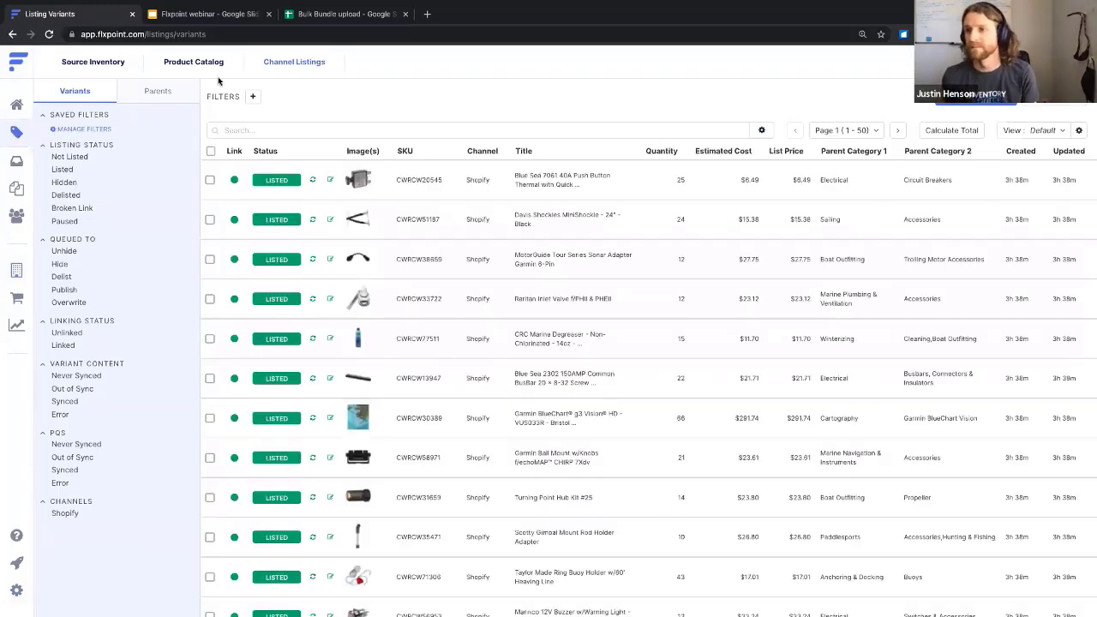
pyautogui.click(216, 61)
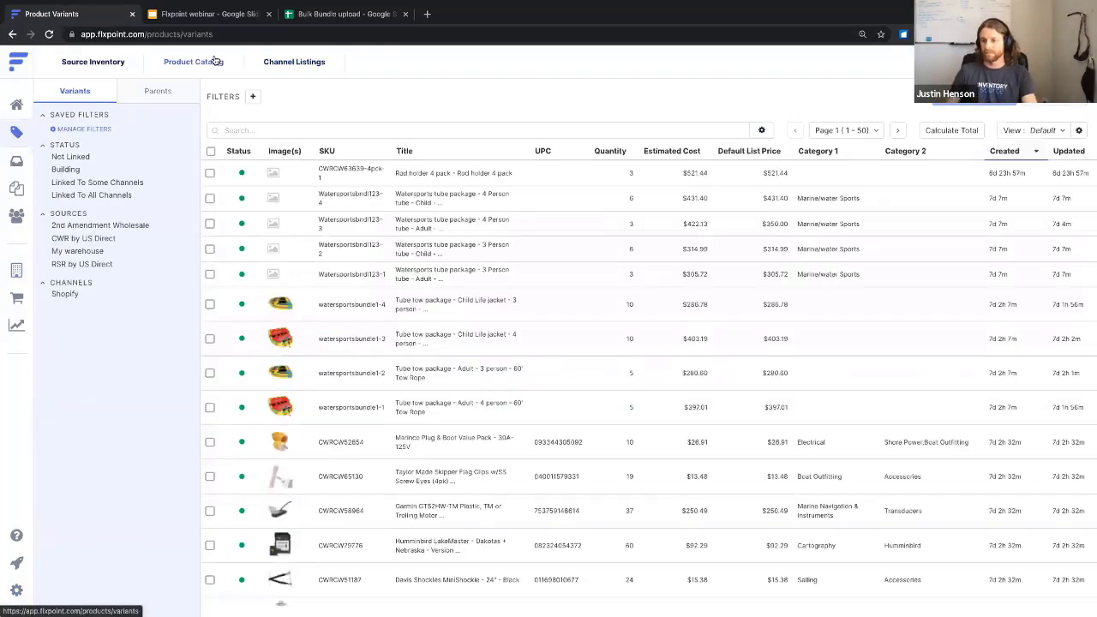
pyautogui.click(73, 158)
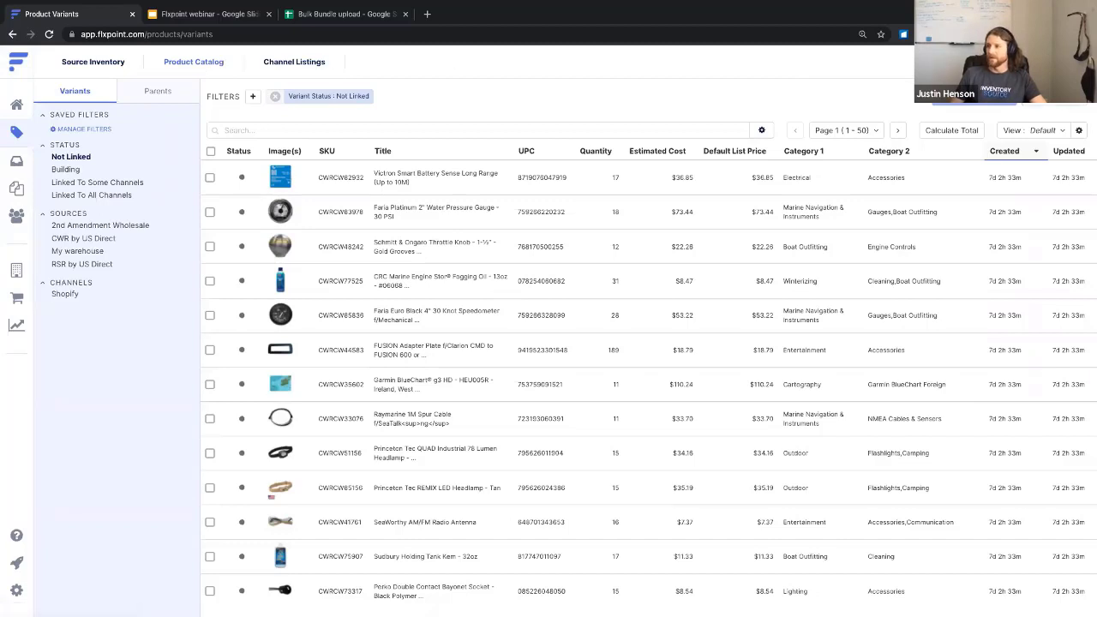
# Start a bundle import from the product catalog and select the Product Bundles 1 mapping template
pyautogui.click(1054, 95)
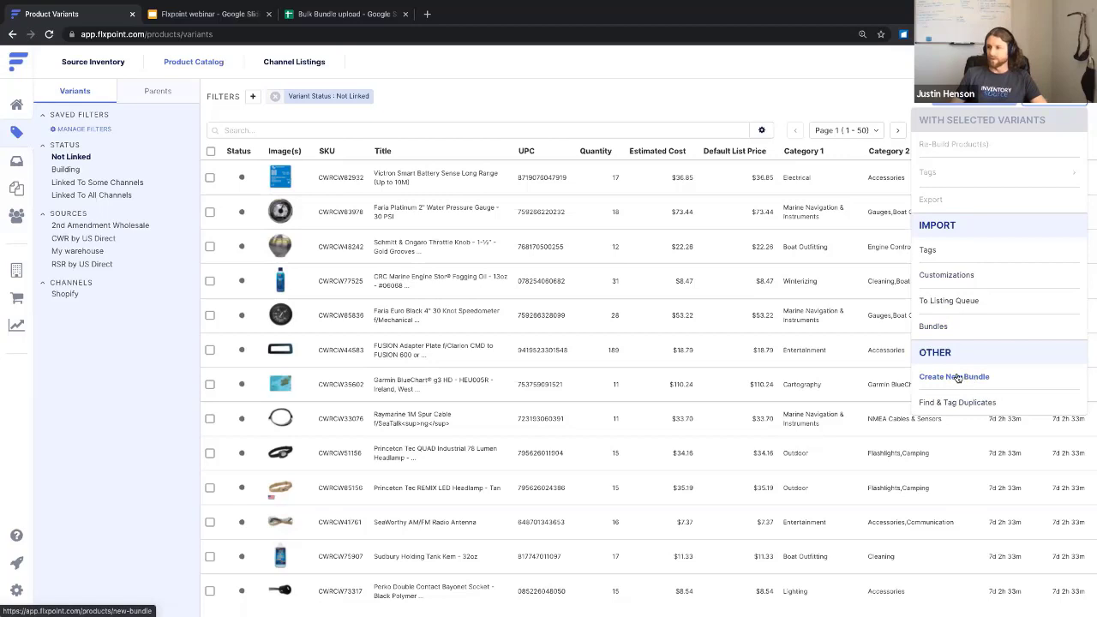
pyautogui.click(933, 327)
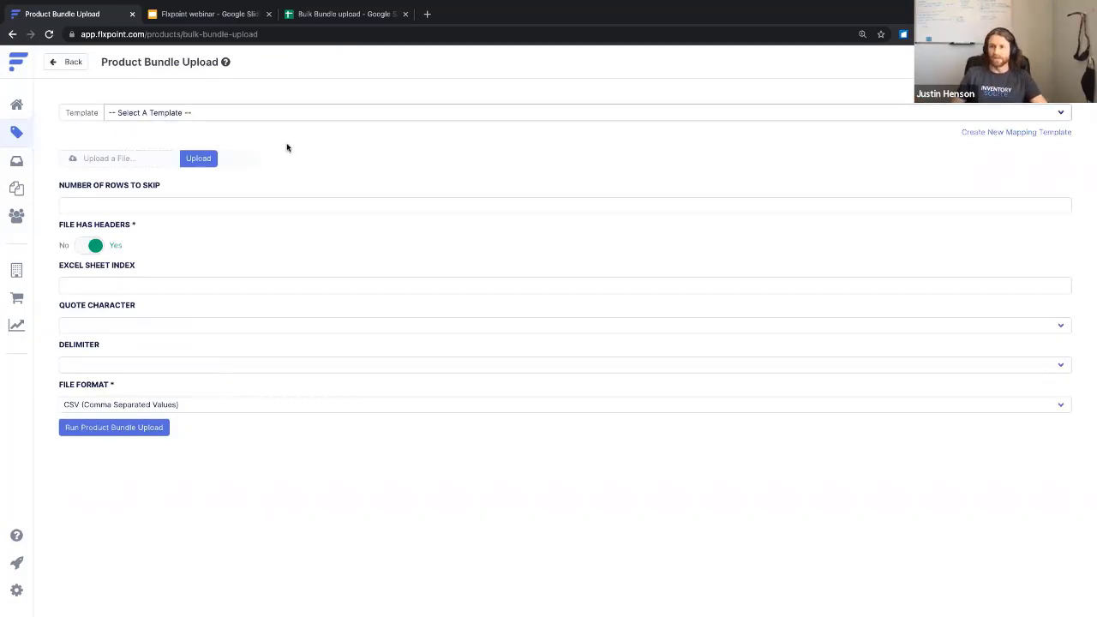
pyautogui.click(1003, 114)
pyautogui.click(958, 136)
pyautogui.click(1012, 134)
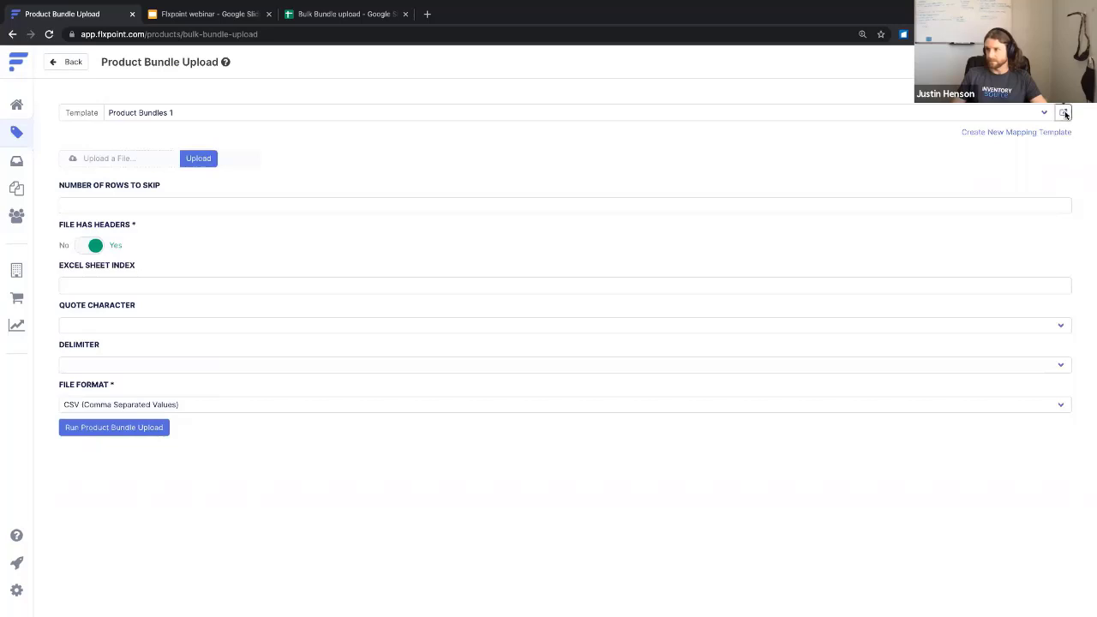
# Open the Product Bundles 1 mapping template to examine its bundle component, product parent and product variant fields
pyautogui.click(1064, 112)
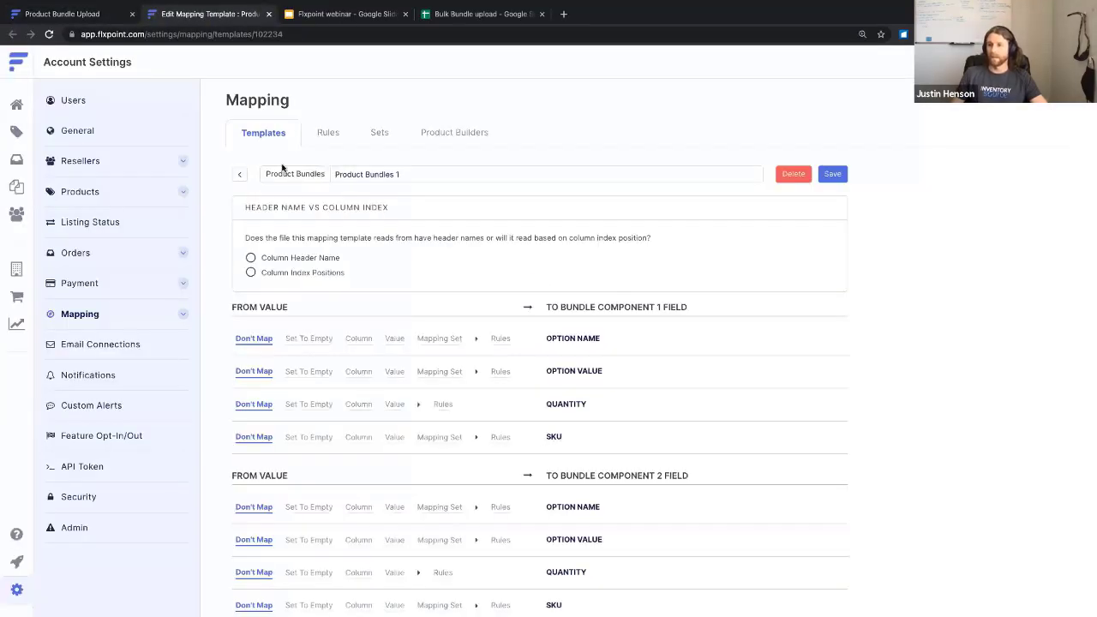
pyautogui.scroll(-3, 358, 265)
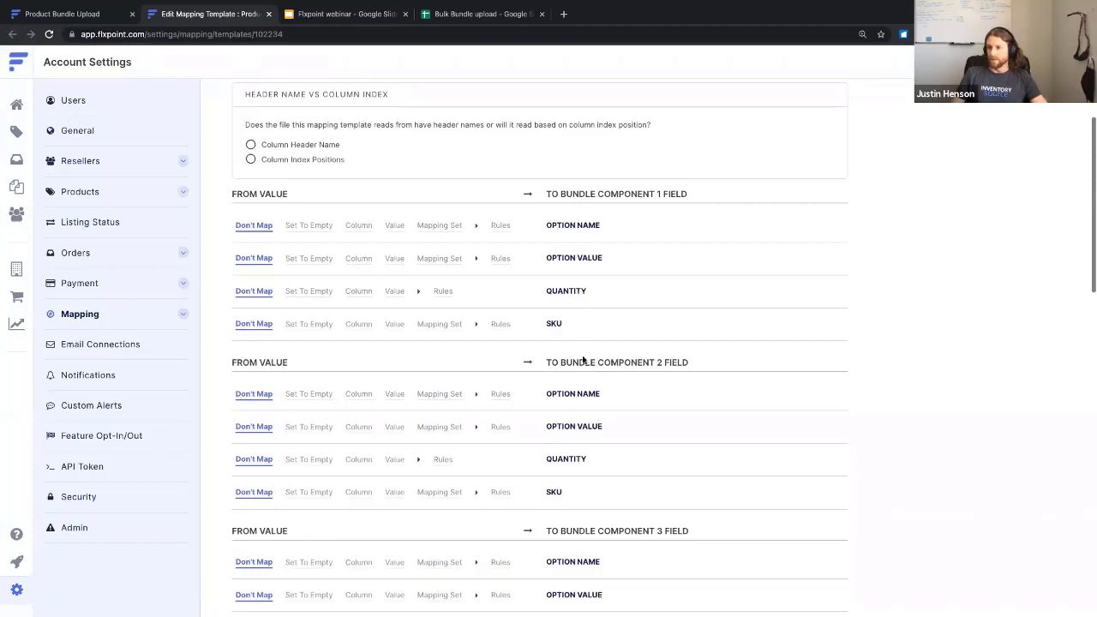
pyautogui.scroll(-5, 580, 393)
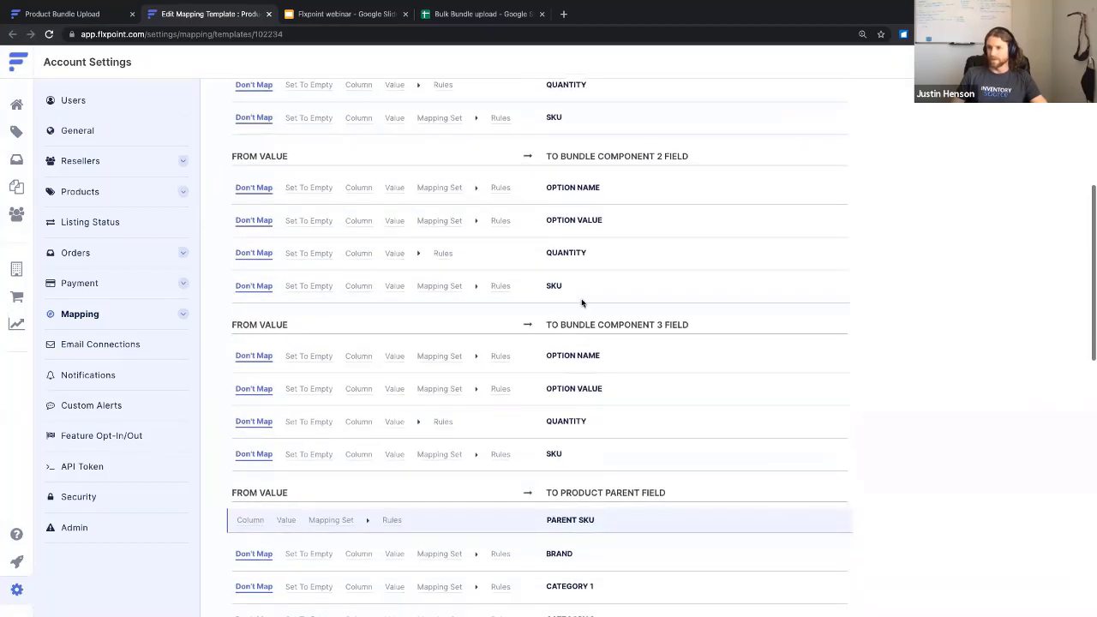
pyautogui.scroll(-6, 596, 388)
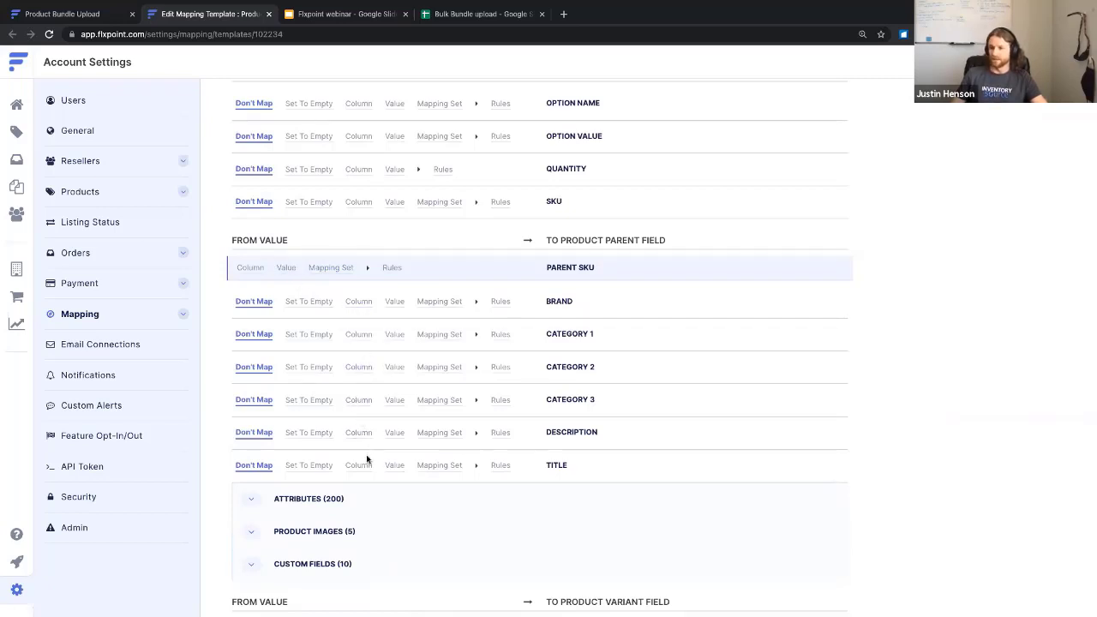
pyautogui.scroll(-3, 409, 544)
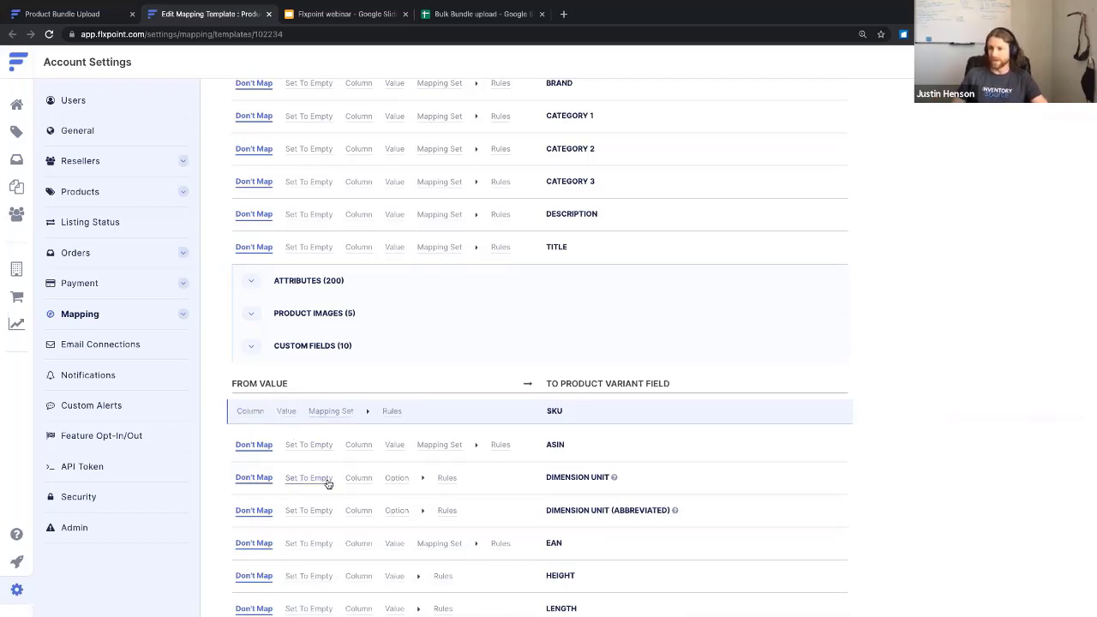
pyautogui.scroll(-1, 327, 484)
pyautogui.scroll(-3, 338, 386)
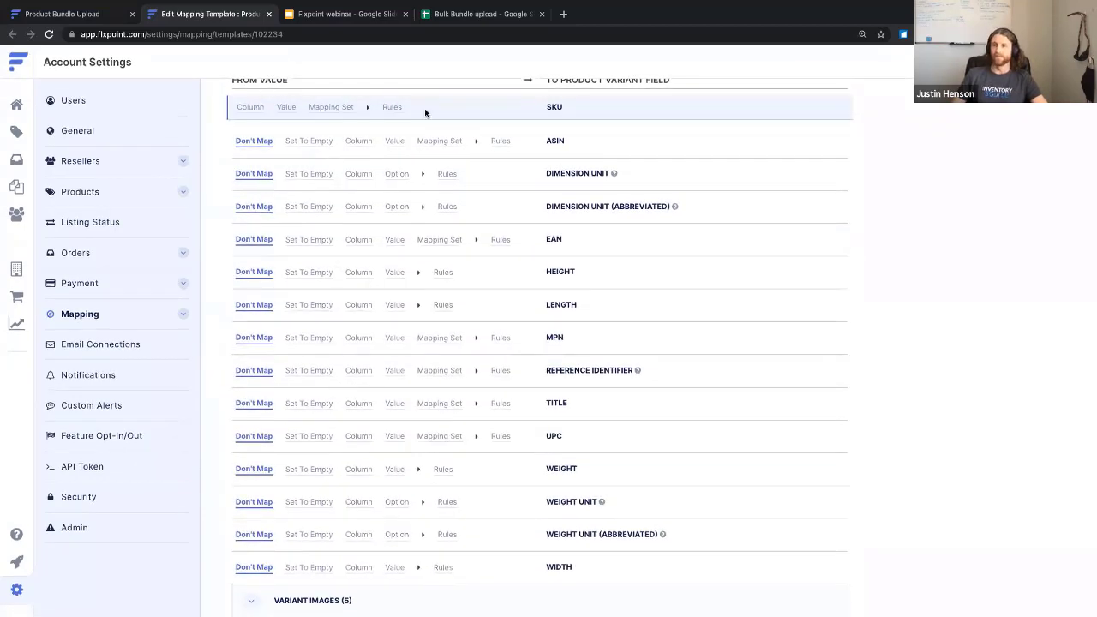
# Switch to the Bulk Bundle upload spreadsheet and examine its Parent Sku, Parent title and Parent Description columns
pyautogui.click(479, 14)
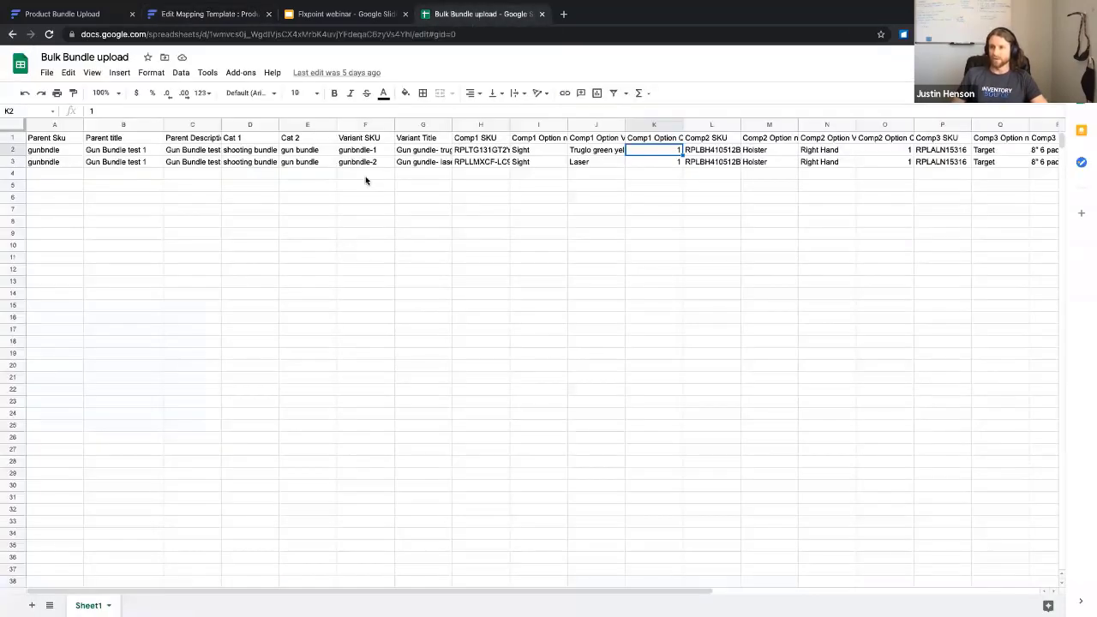
pyautogui.click(66, 139)
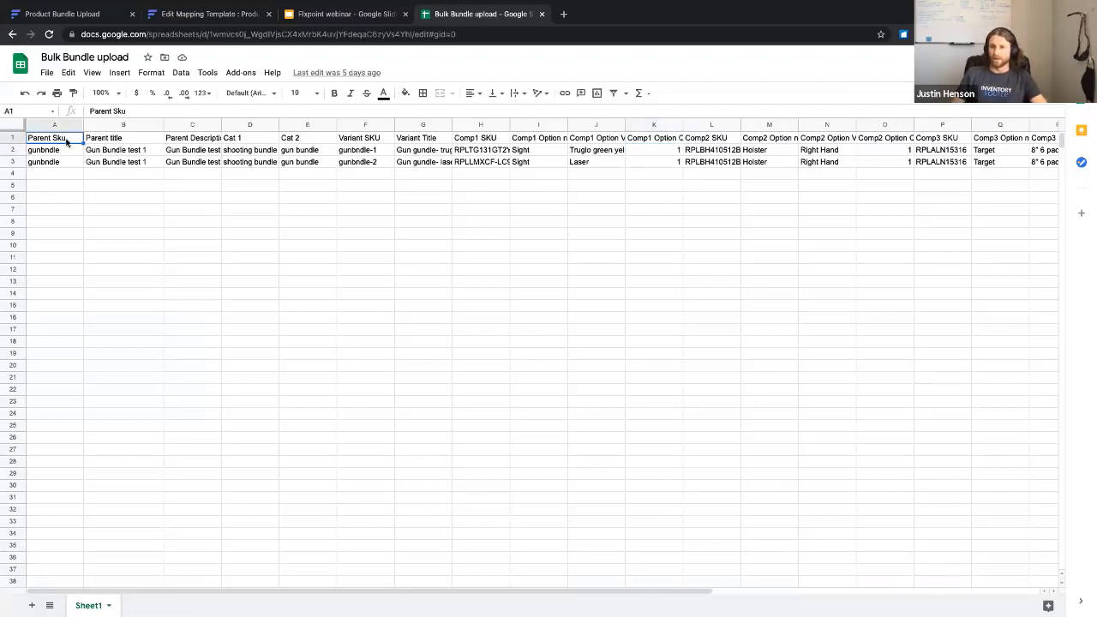
pyautogui.click(69, 153)
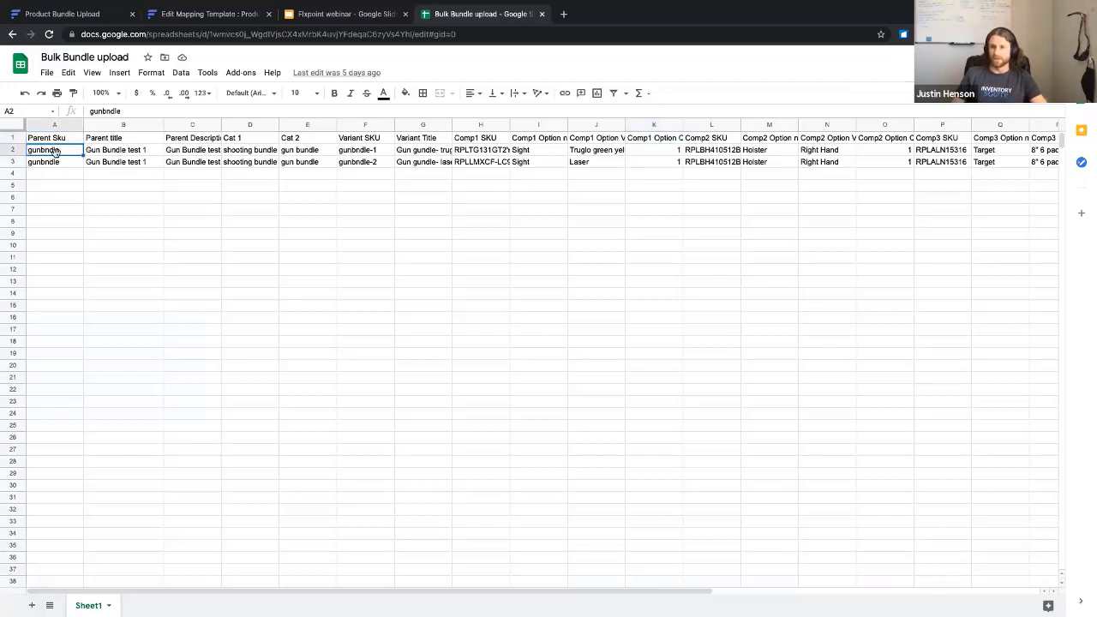
pyautogui.click(116, 142)
pyautogui.click(117, 154)
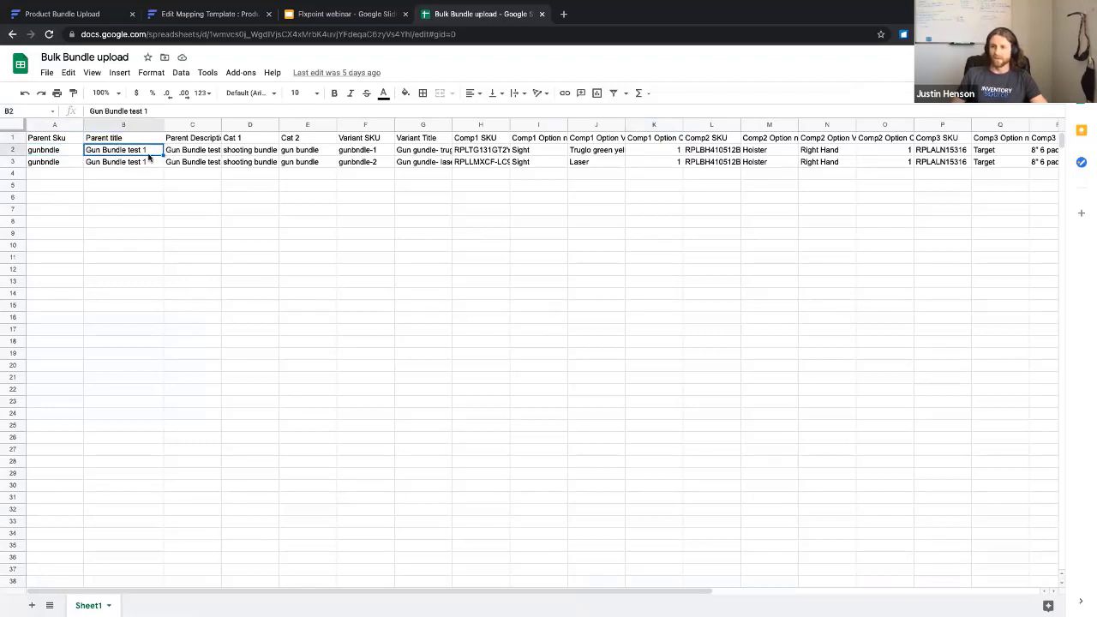
pyautogui.click(192, 141)
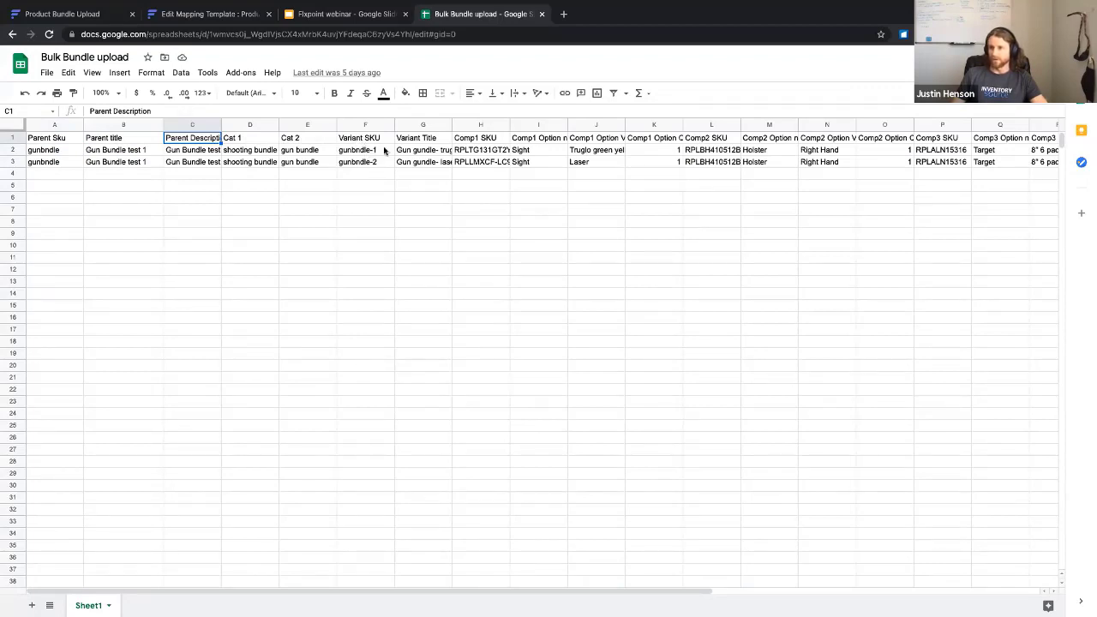
pyautogui.hscroll(1, 387, 171)
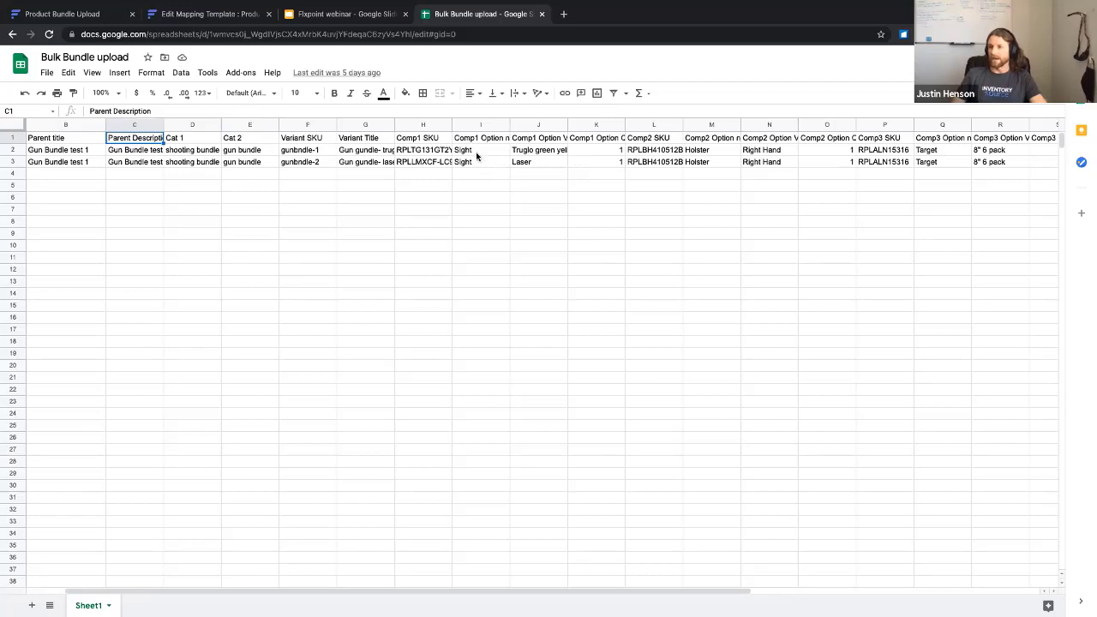
# Select the Comp1 SKU of gunbndle-1 and view the variant SKUs in the Flxpoint Product Catalog for comparison
pyautogui.click(422, 152)
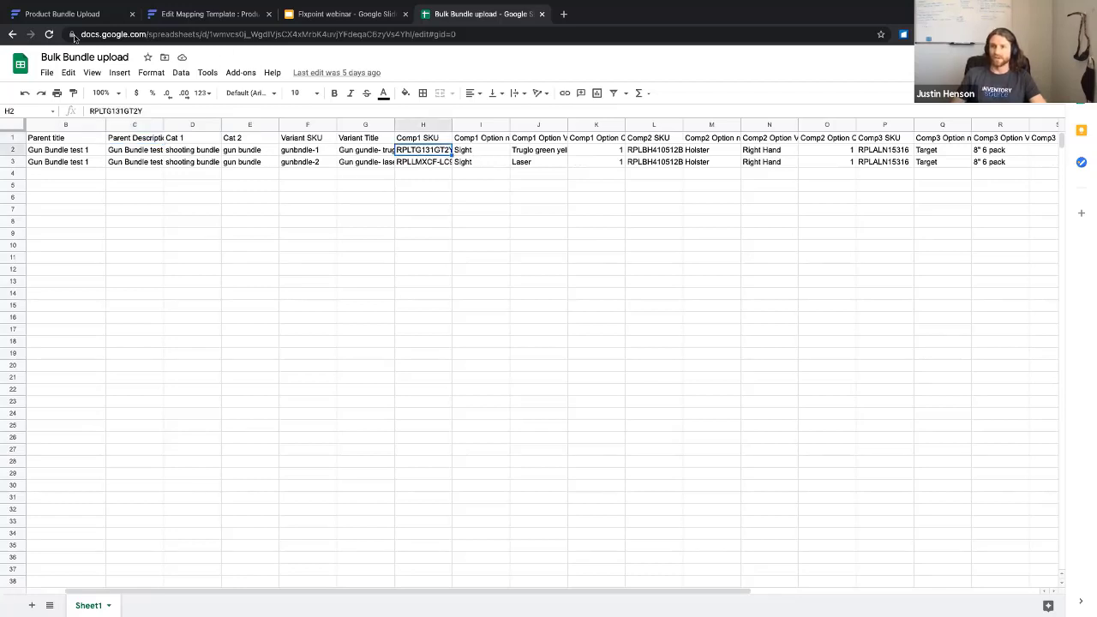
pyautogui.click(75, 15)
pyautogui.click(16, 132)
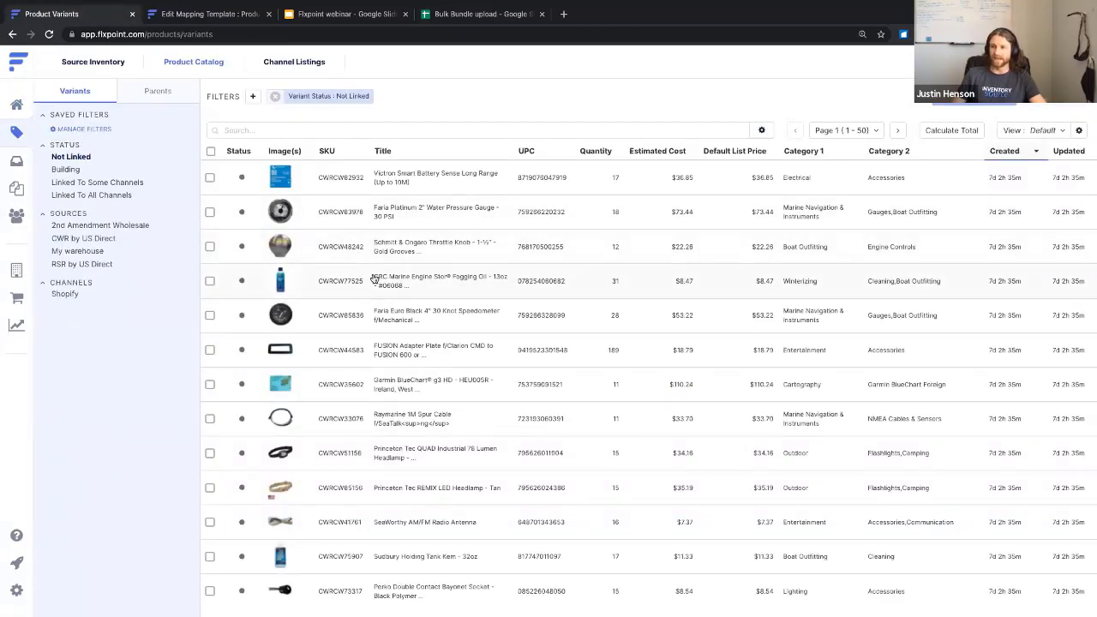
# Return to the Bulk Bundle upload spreadsheet and examine the Comp1 option name, Comp1 Option Value and Comp1 Option Qty columns
pyautogui.click(484, 17)
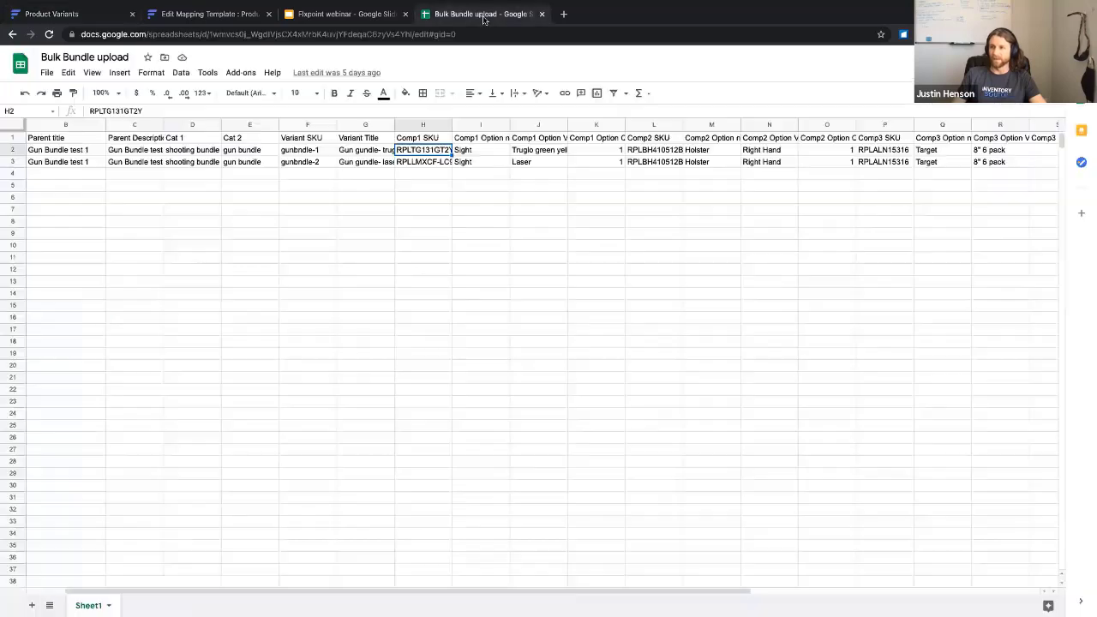
pyautogui.click(487, 150)
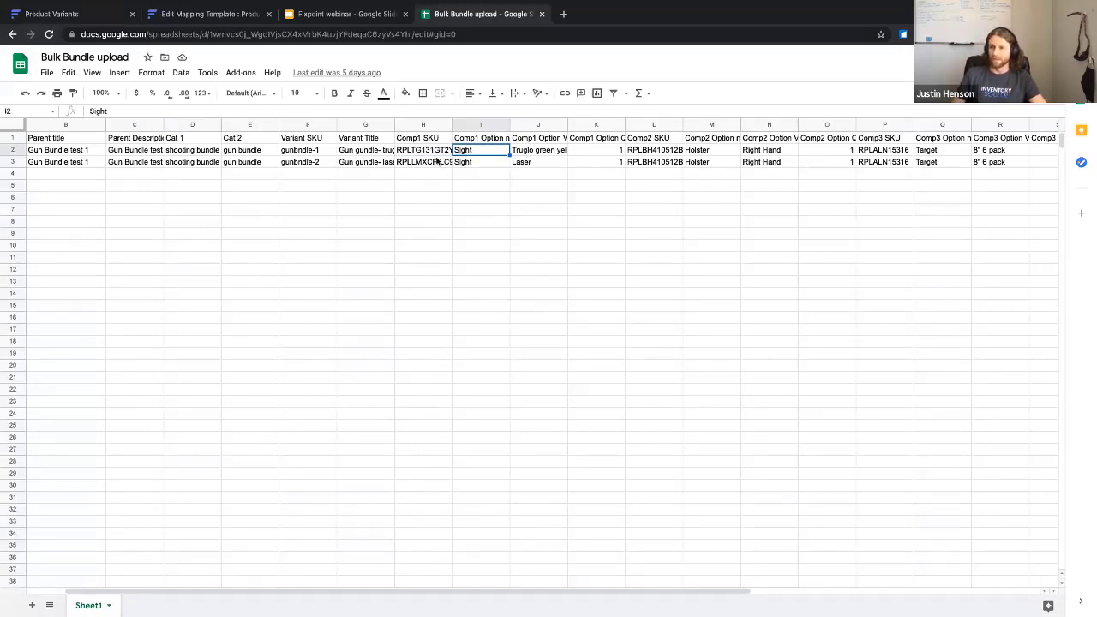
pyautogui.click(541, 150)
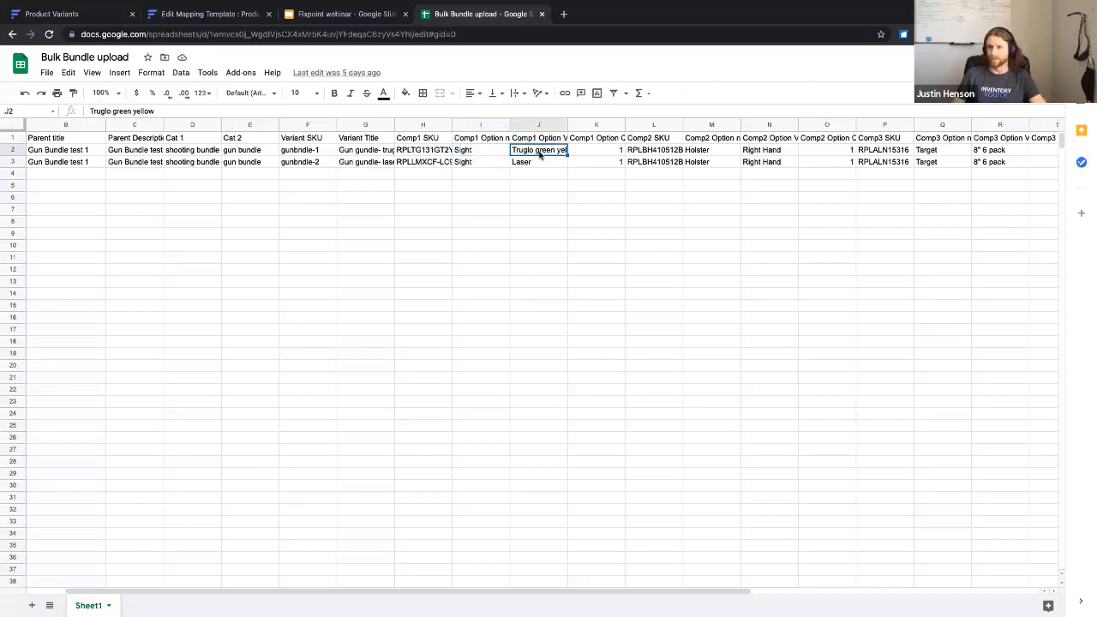
pyautogui.click(542, 138)
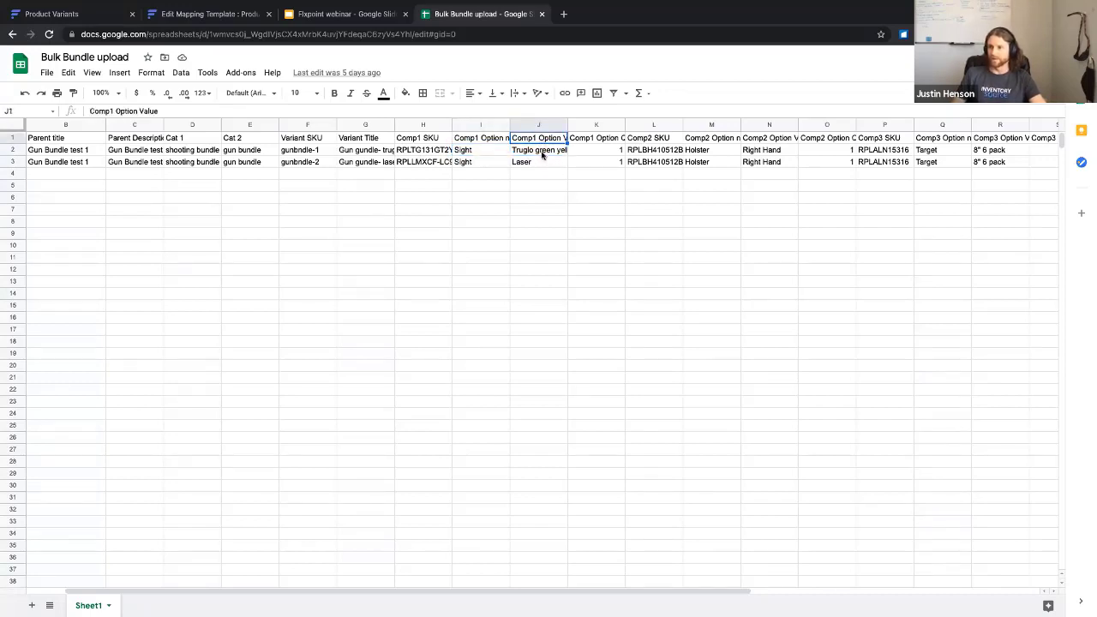
pyautogui.click(546, 150)
pyautogui.click(586, 150)
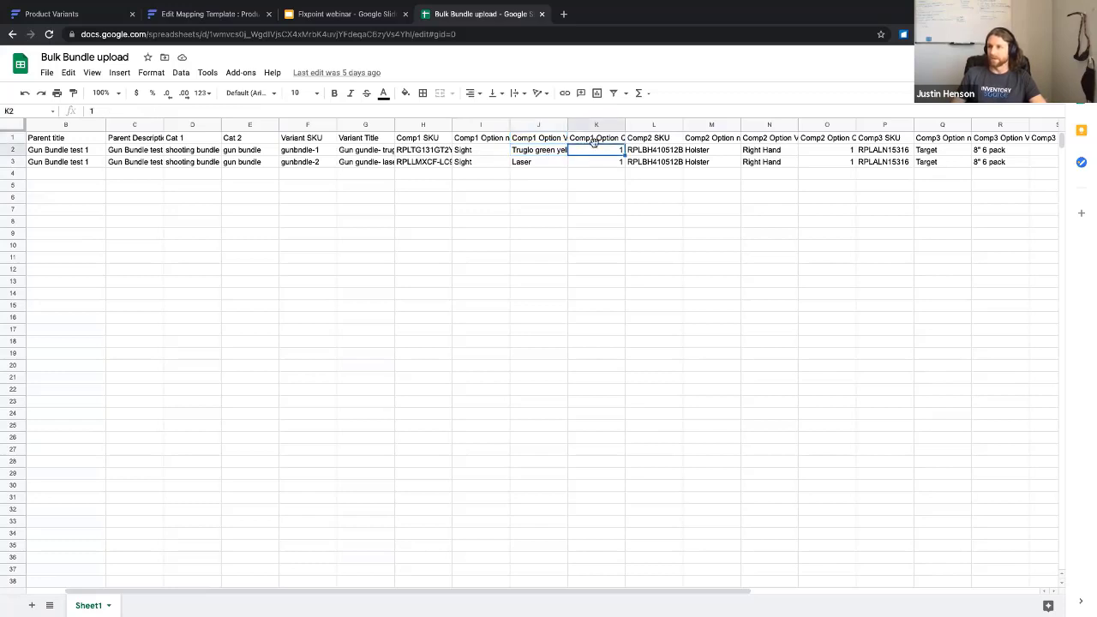
pyautogui.click(604, 139)
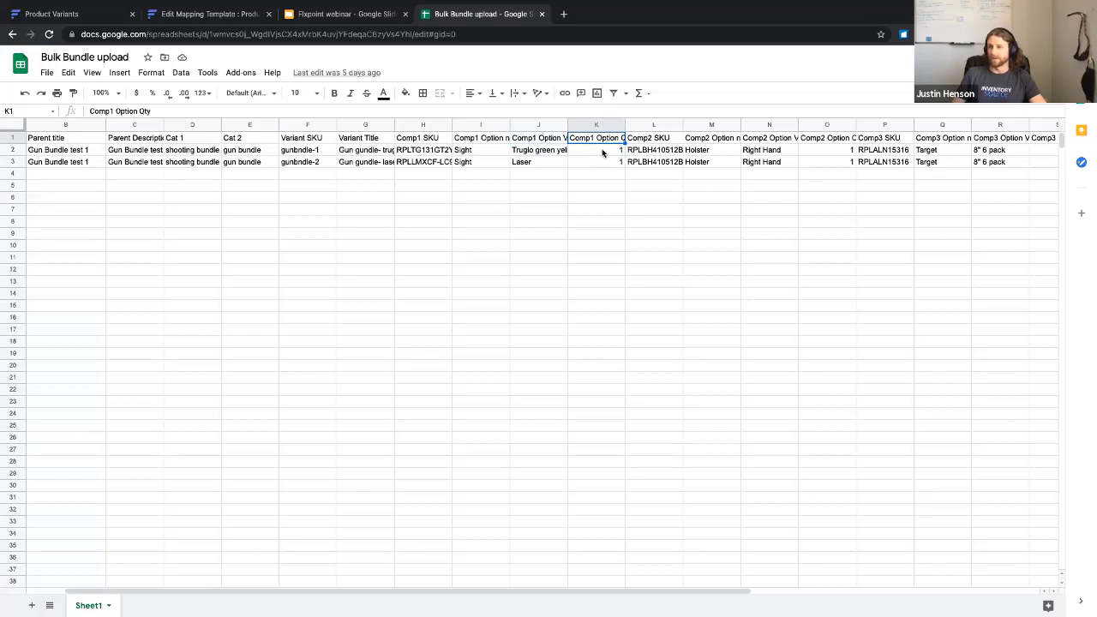
# Set the Comp1 Option Qty of the gunbndle-1 row to 2
pyautogui.click(607, 152)
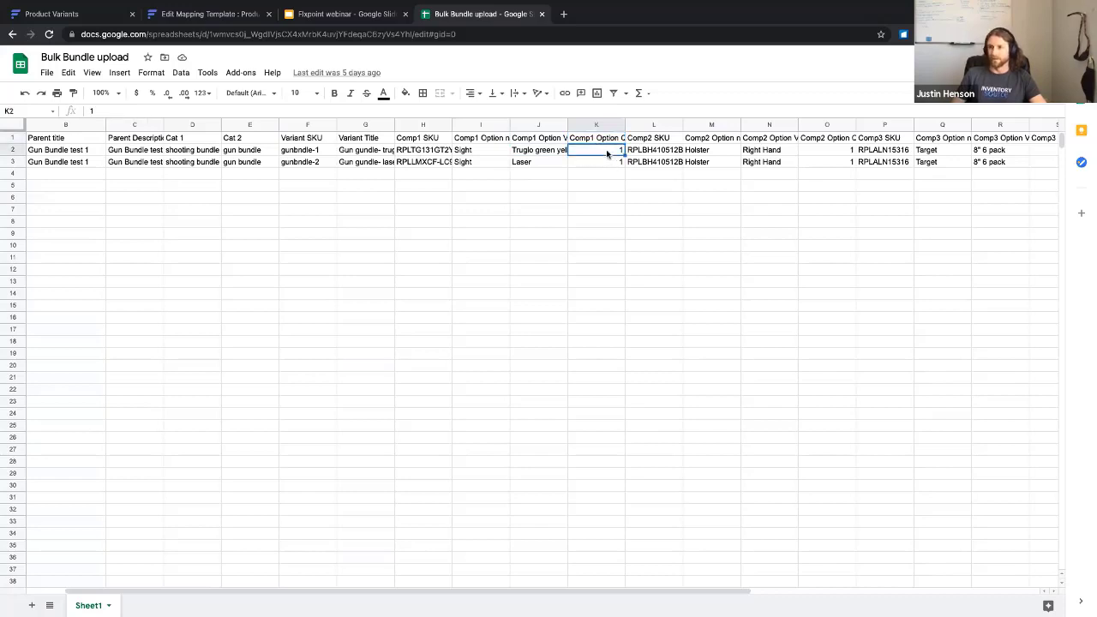
pyautogui.doubleClick(607, 152)
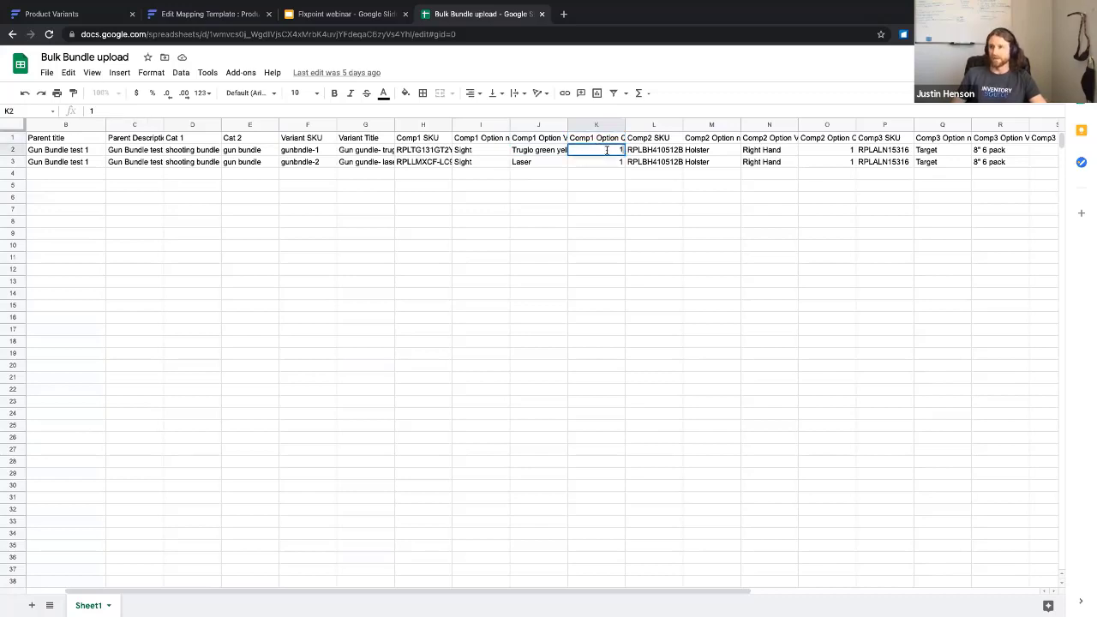
pyautogui.write('2')
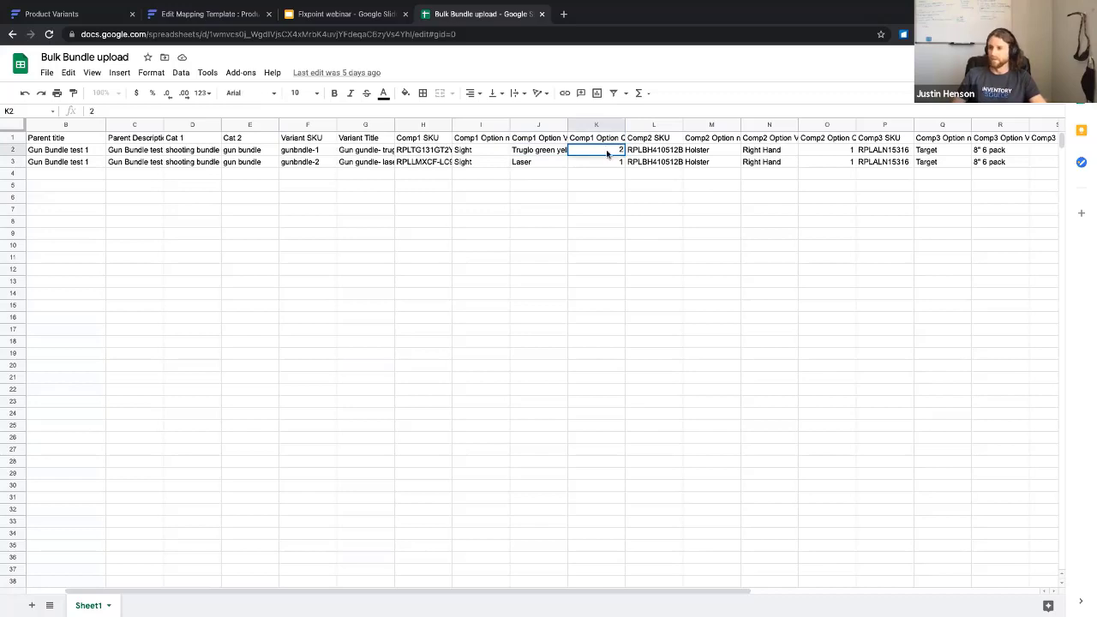
pyautogui.click(658, 199)
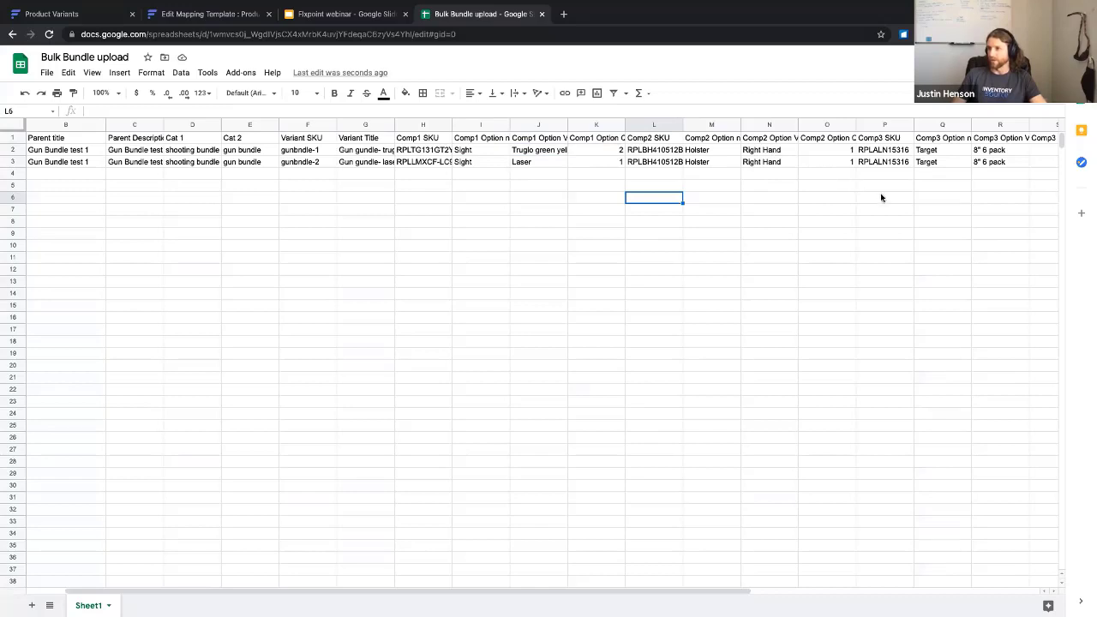
# Look over the Comp2 and Comp3 columns in the spreadsheet and the product variant fields in the Flxpoint mapping template
pyautogui.hscroll(2, 881, 198)
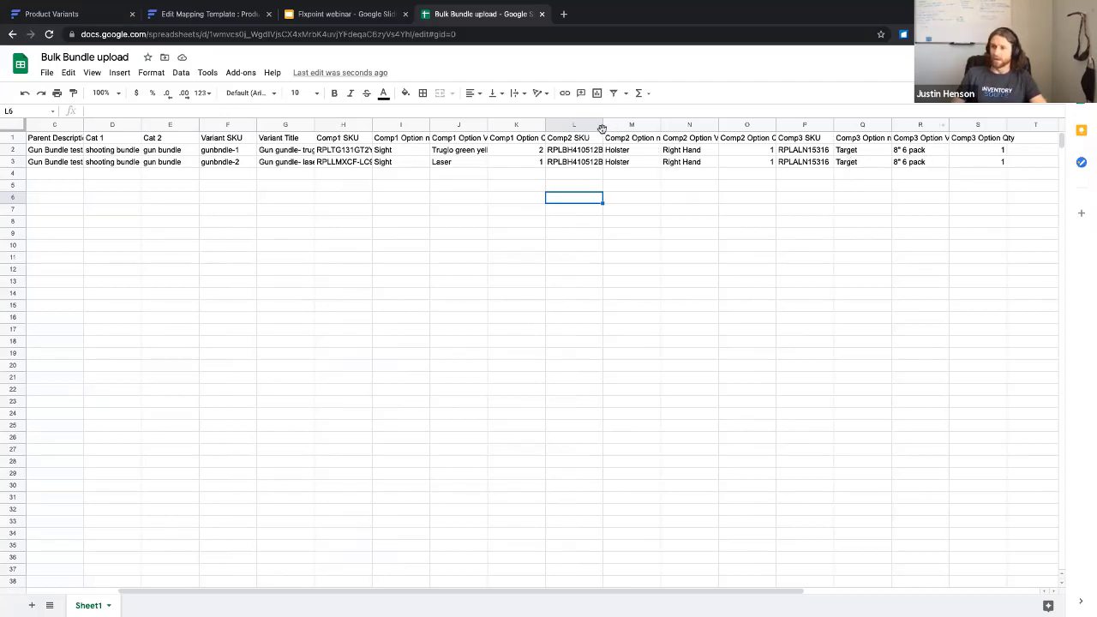
pyautogui.hscroll(-3, 545, 179)
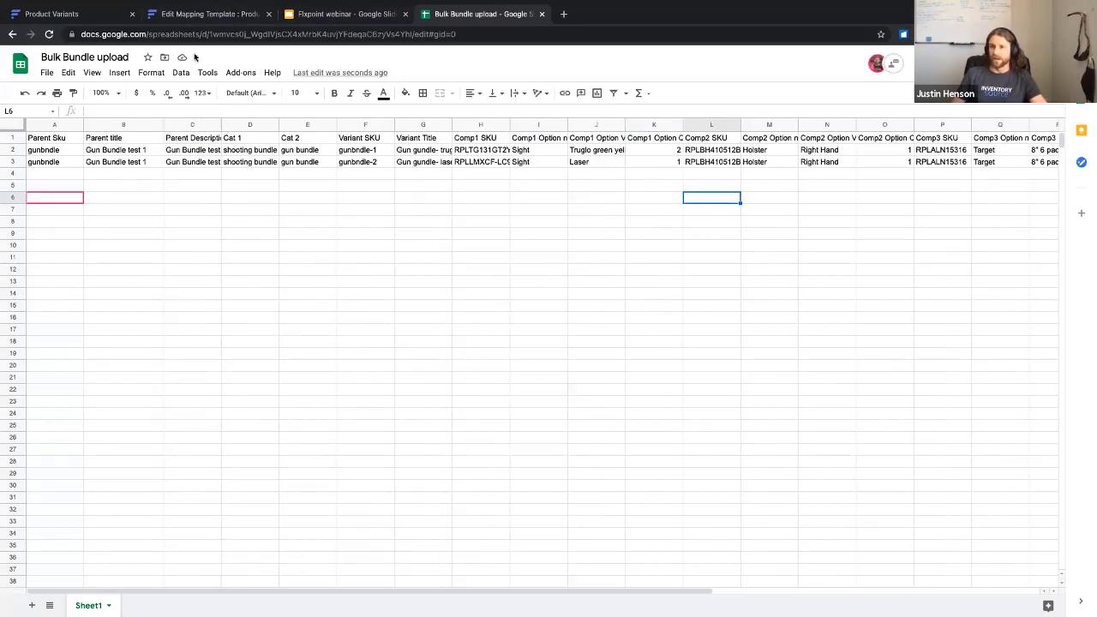
pyautogui.click(226, 12)
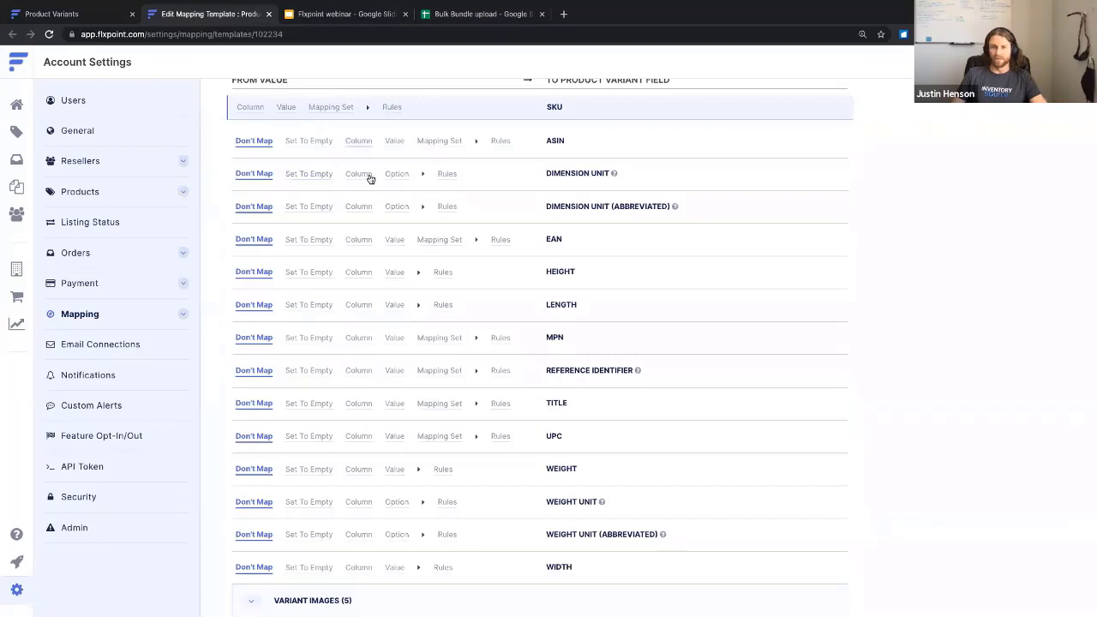
pyautogui.scroll(2, 394, 146)
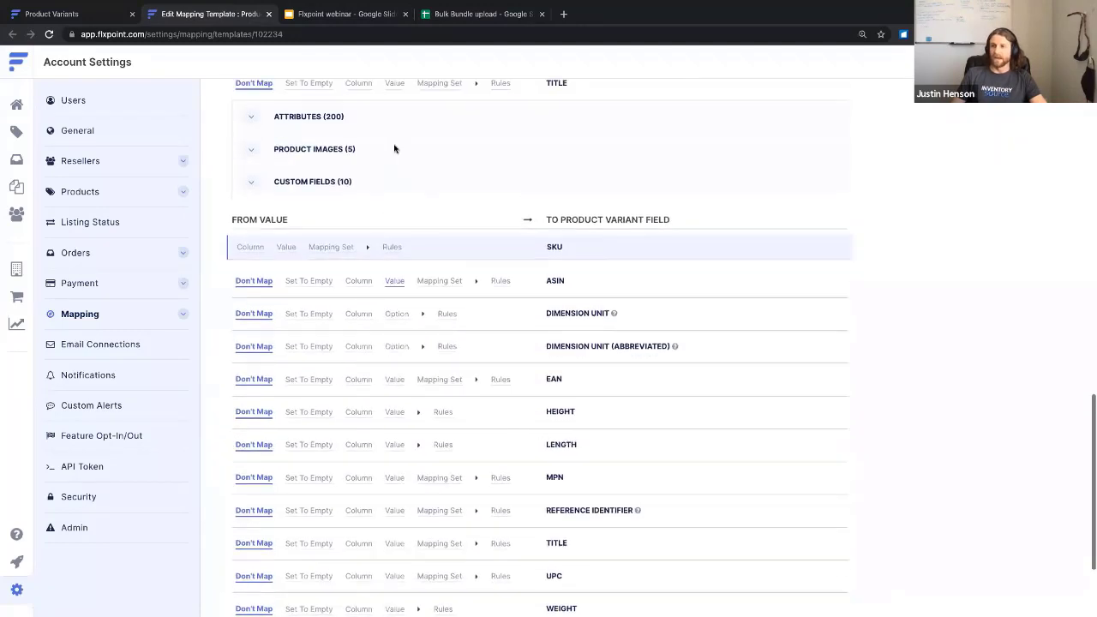
# View the Product Bundle Upload page from the Product Catalog and return to the variants list
pyautogui.click(75, 9)
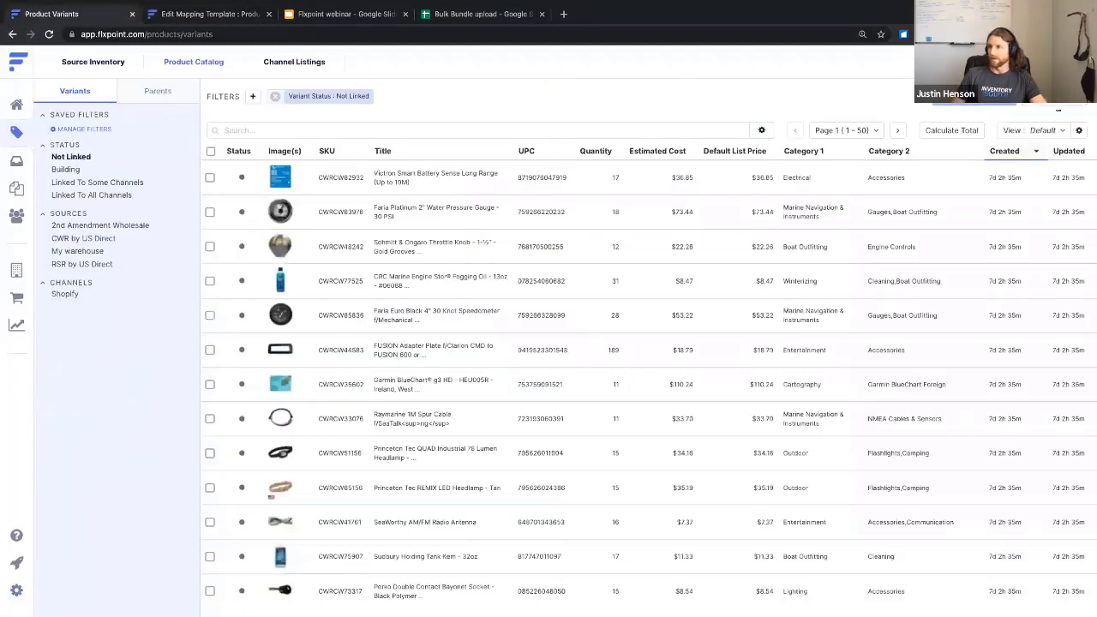
pyautogui.click(1042, 121)
pyautogui.click(934, 327)
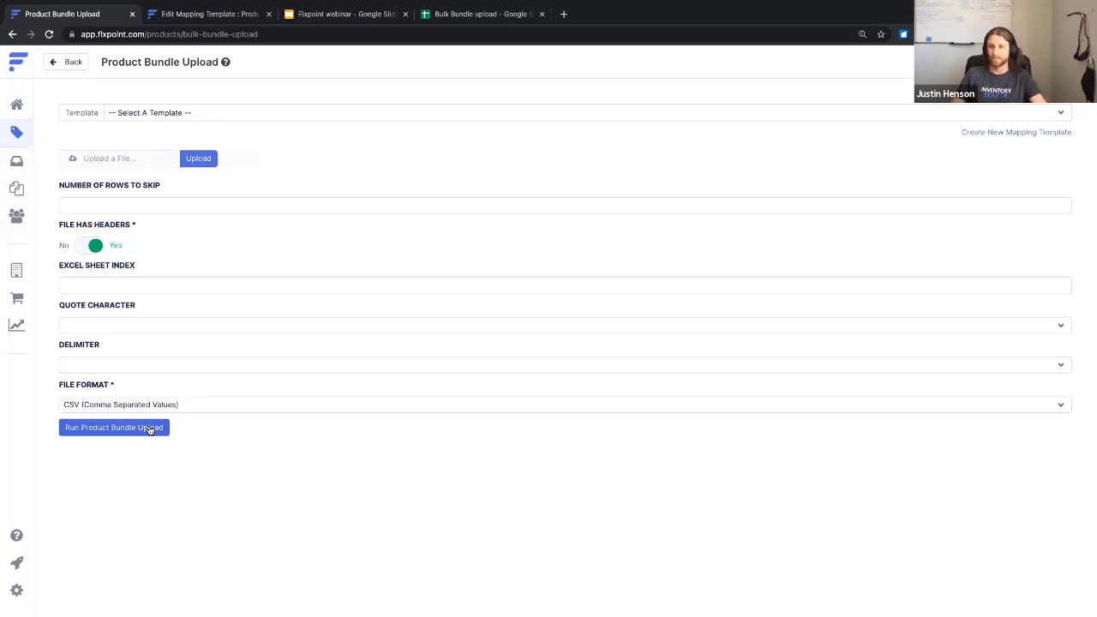
pyautogui.click(73, 65)
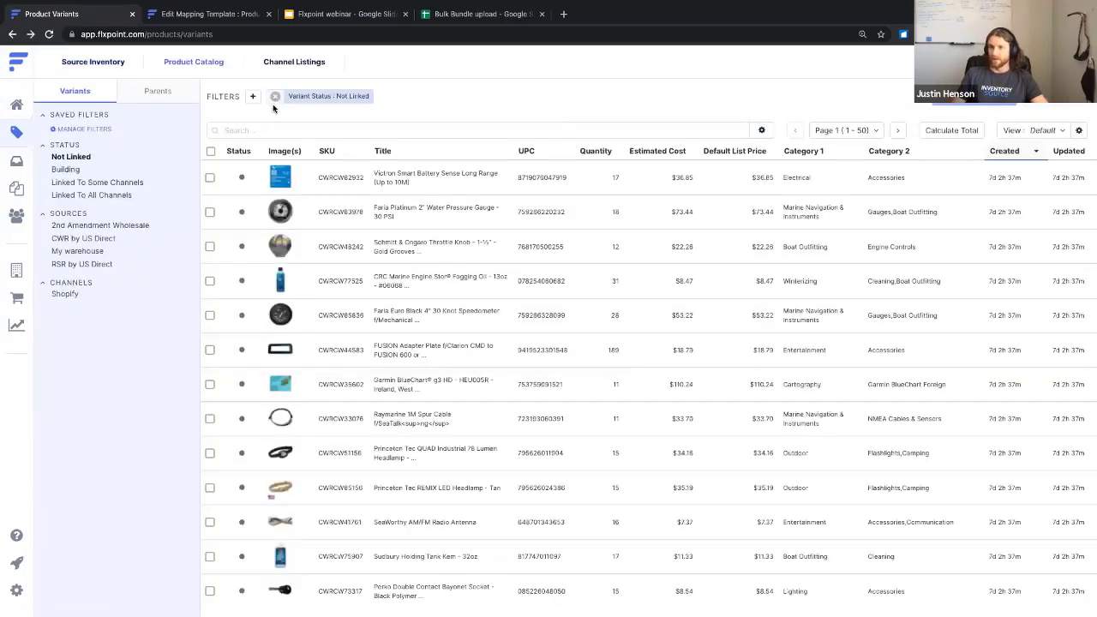
# Create a Shopify listing for the Victron Smart Battery Sense variant with the Listing Builder 1 template and the Do Not Link option
pyautogui.click(211, 179)
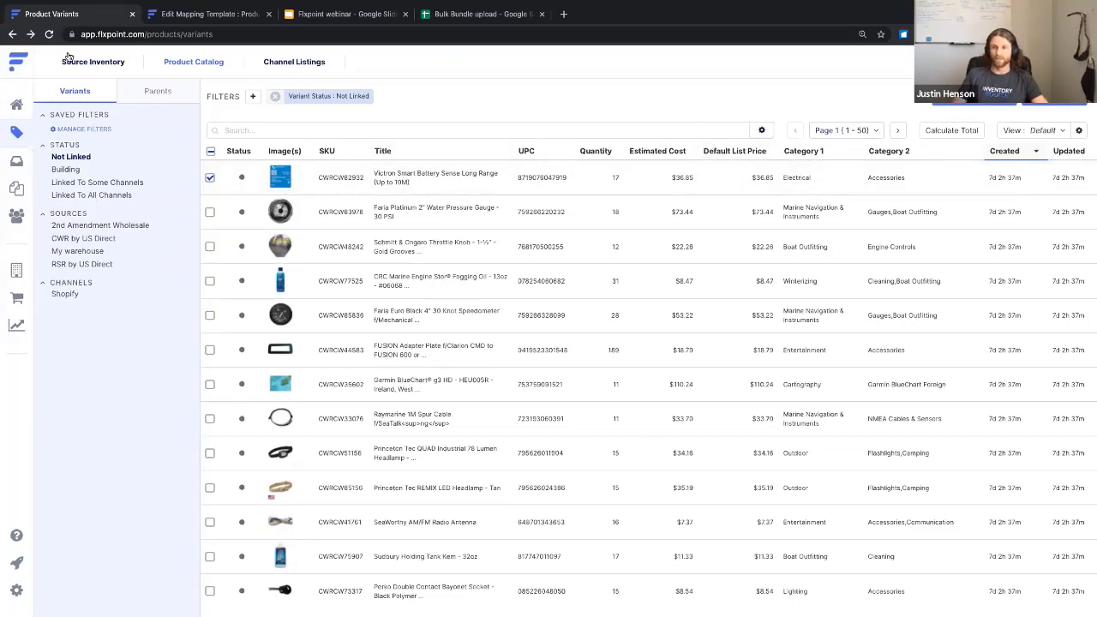
pyautogui.click(94, 63)
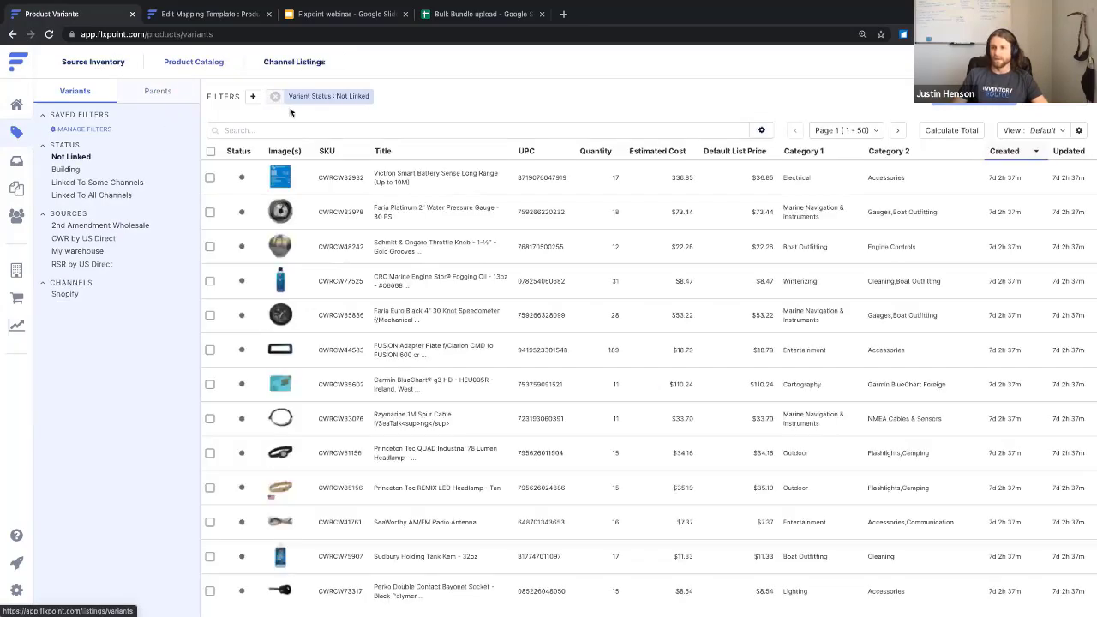
pyautogui.click(210, 177)
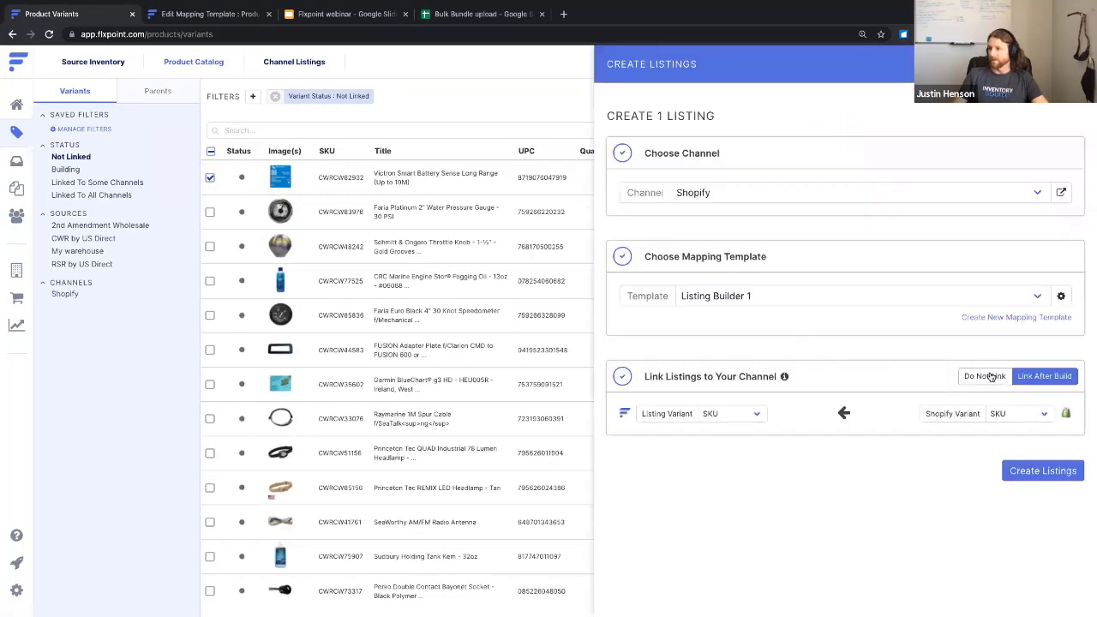
pyautogui.click(986, 376)
pyautogui.click(1051, 428)
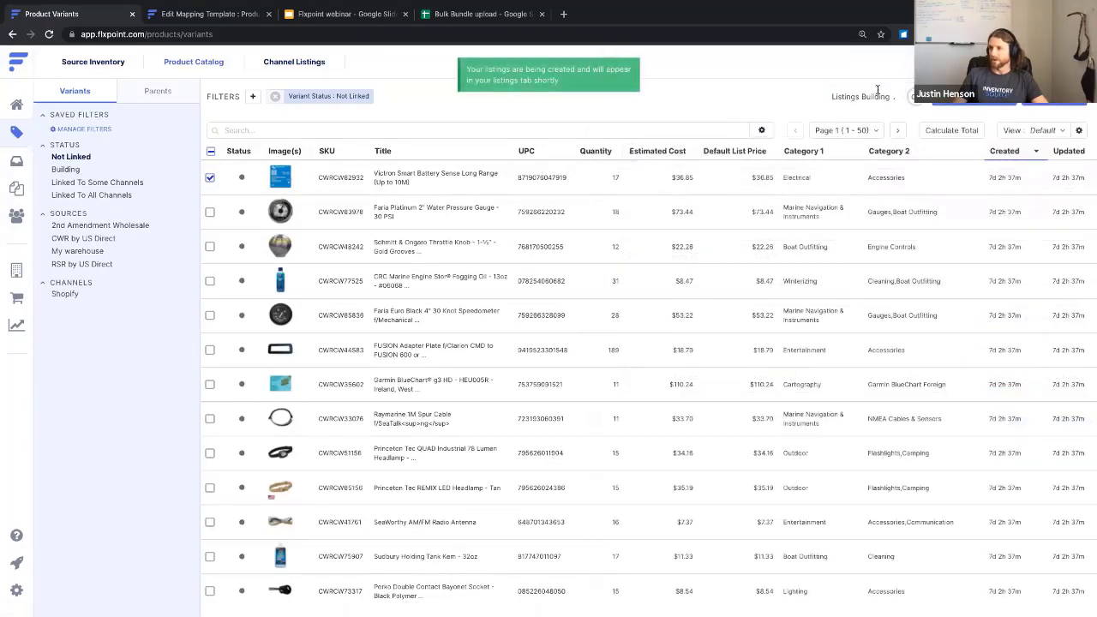
pyautogui.moveTo(871, 100)
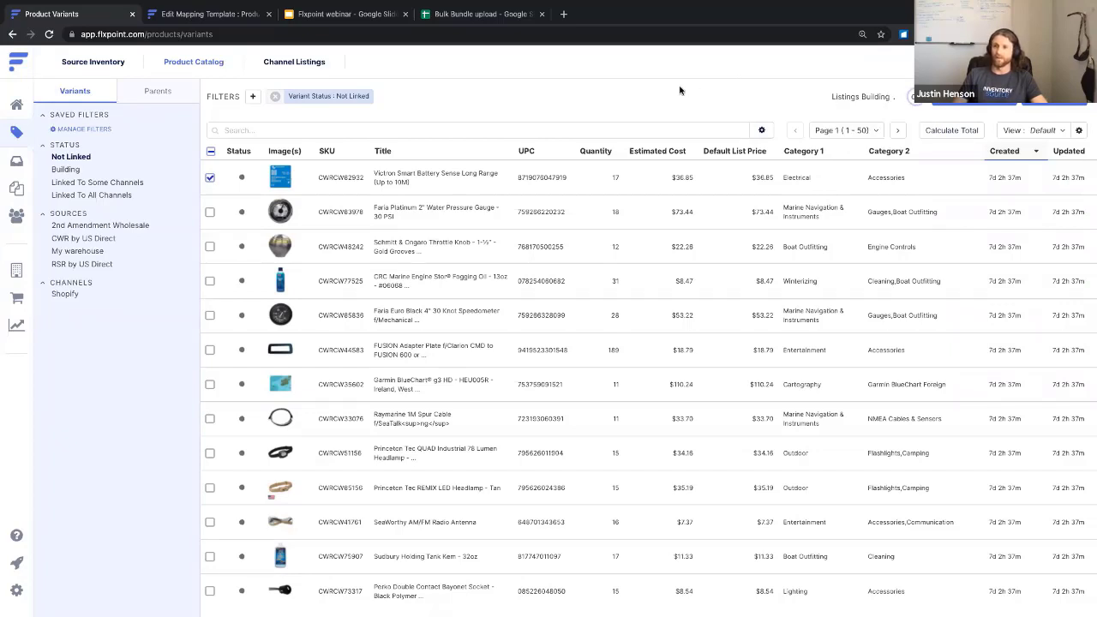
# View the Sources page, then reopen the Product Catalog variants and remove the Not Linked status filter
pyautogui.click(16, 270)
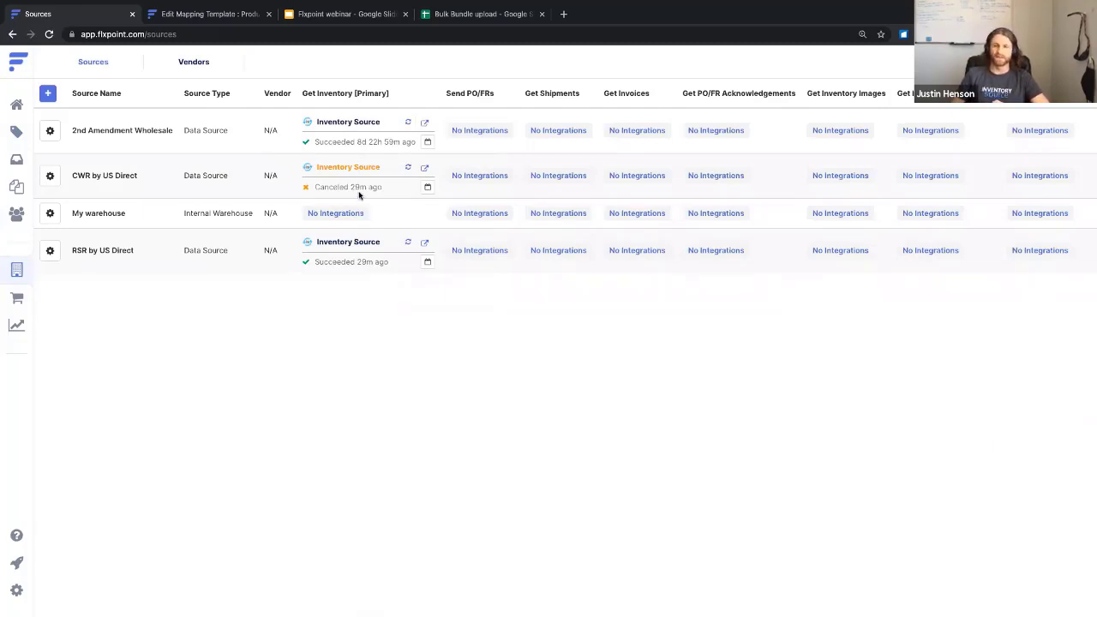
pyautogui.click(18, 133)
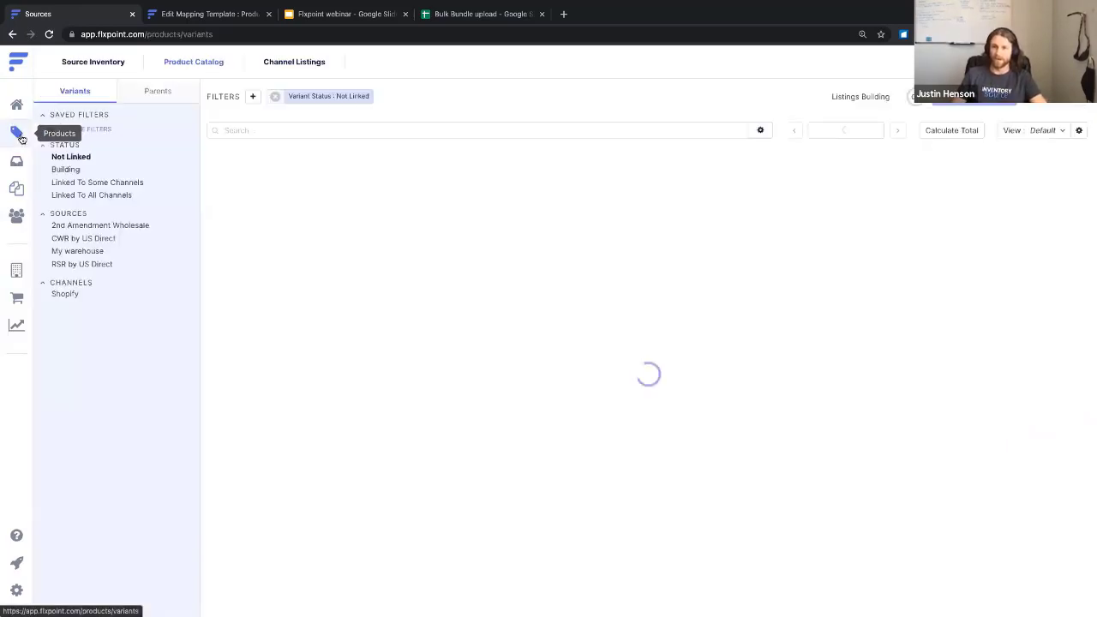
pyautogui.click(274, 100)
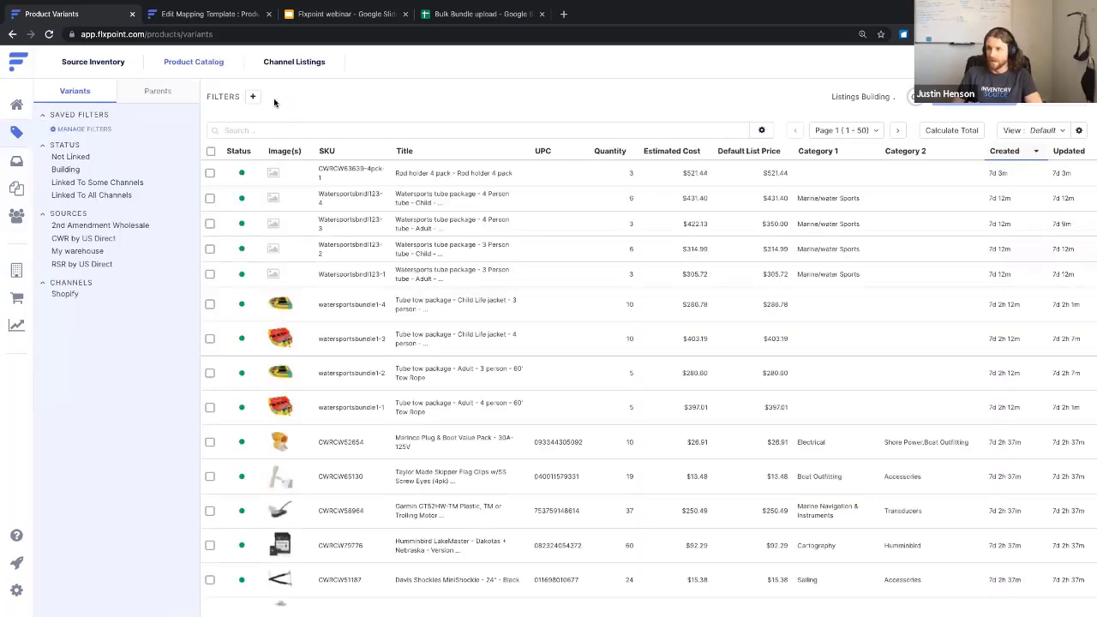